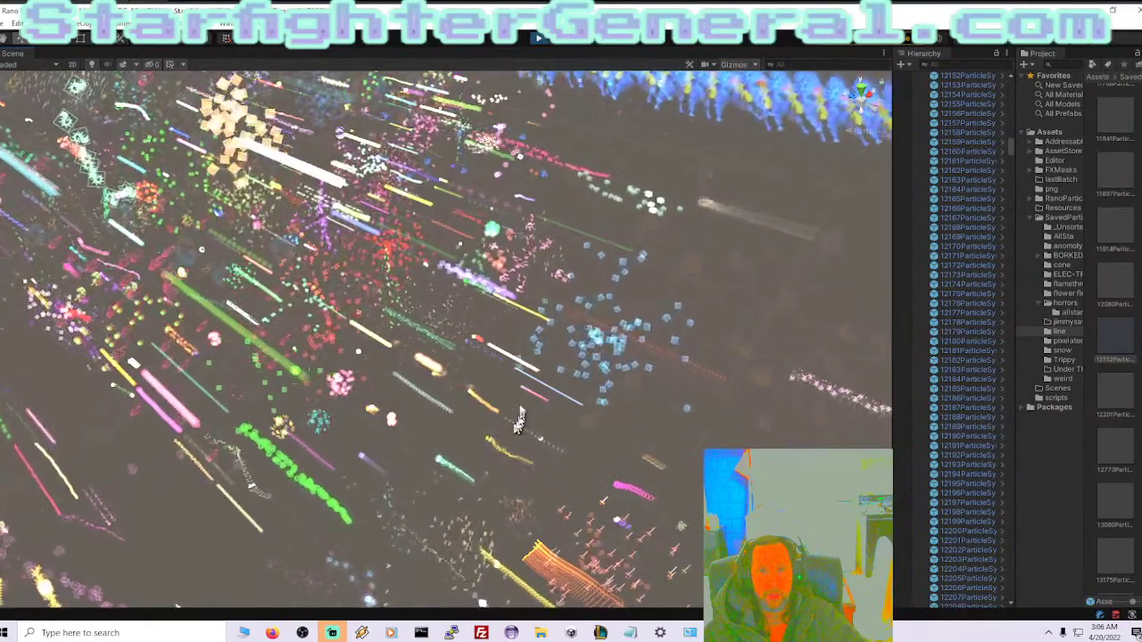
# Save the long blue-and-yellow particle system (12416) as an original prefab in the _Unsorted folder.
pyautogui.moveTo(514, 327); pyautogui.dragTo(560, 308, button='right')
pyautogui.click(564, 314)
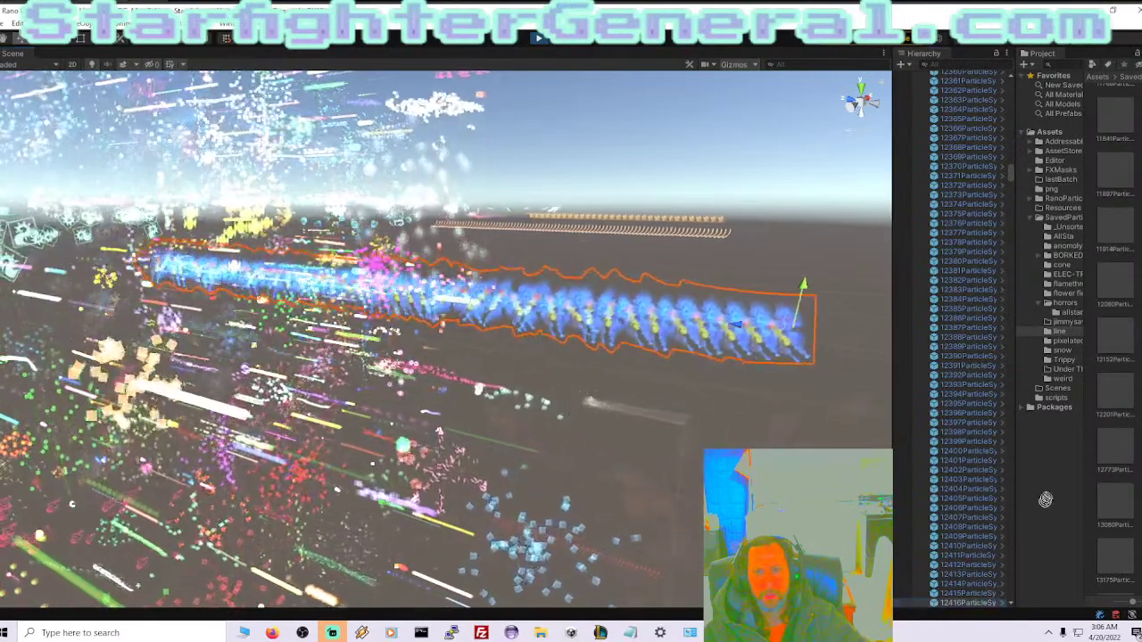
pyautogui.moveTo(1072, 286); pyautogui.dragTo(1066, 228)
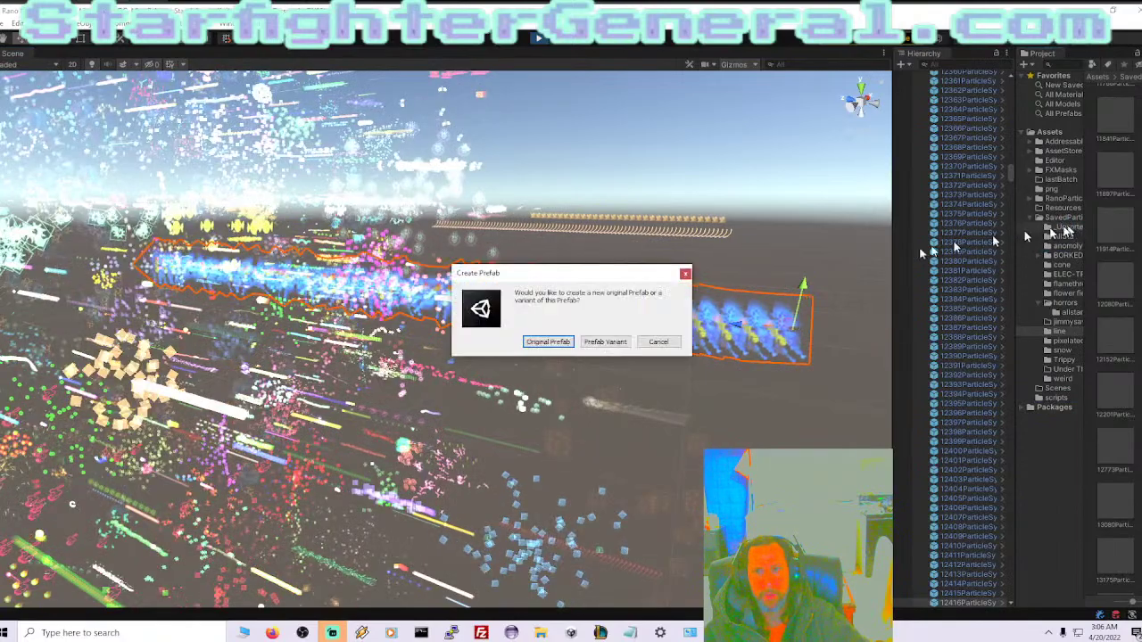
pyautogui.click(548, 342)
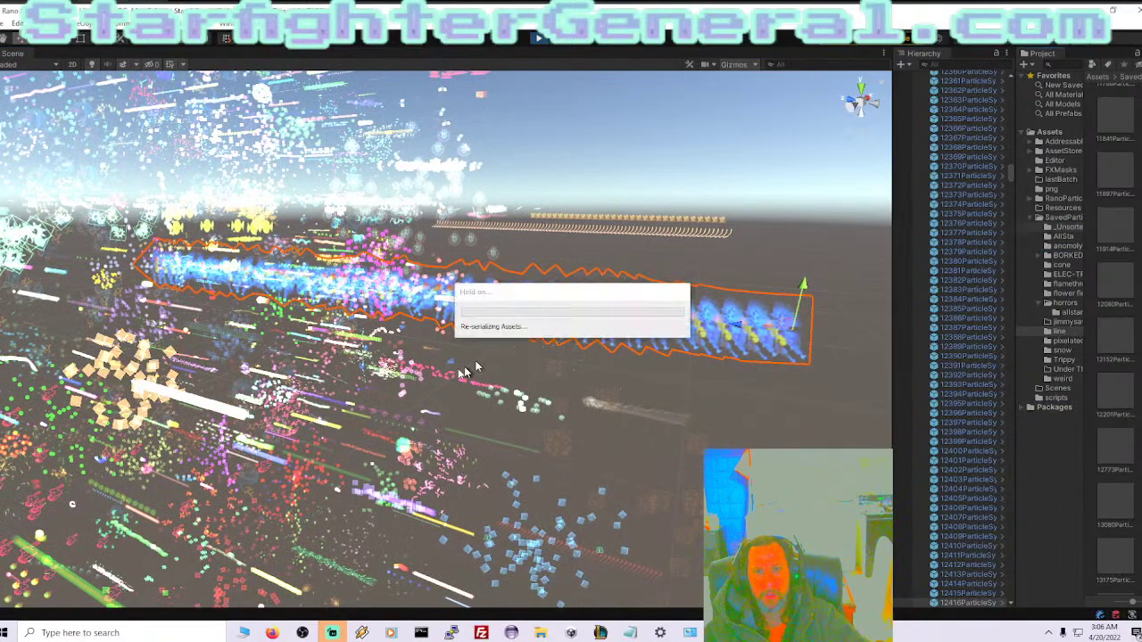
# Frame the orange ribbed trail effect (12403) and save it as a prefab in the _Unsorted folder.
pyautogui.moveTo(528, 348); pyautogui.dragTo(360, 506, button='right')
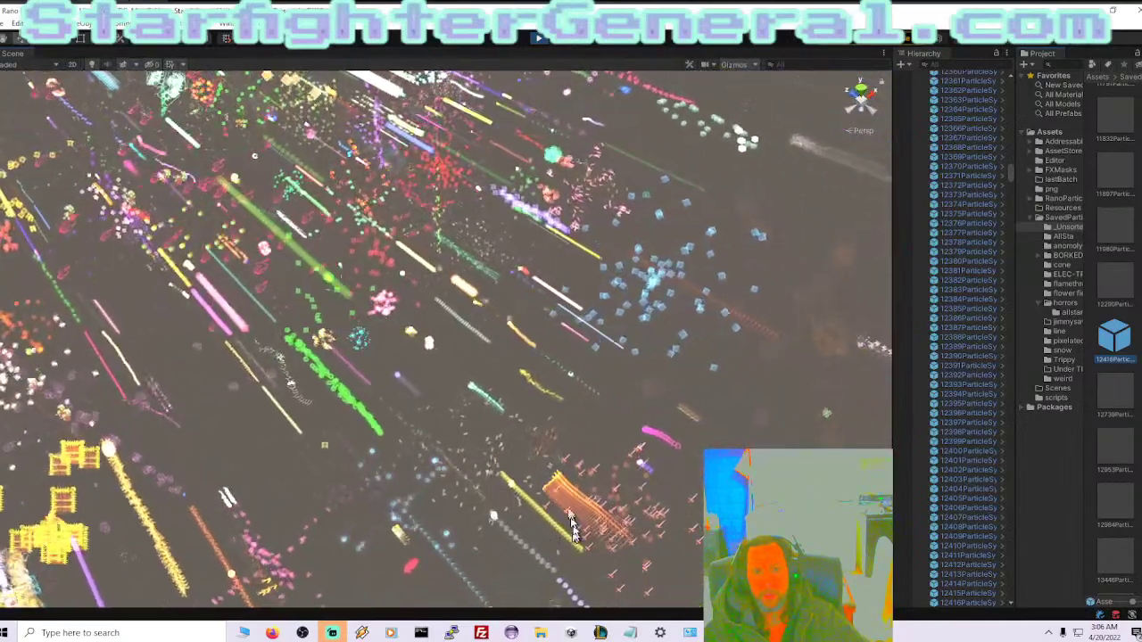
pyautogui.click(564, 498)
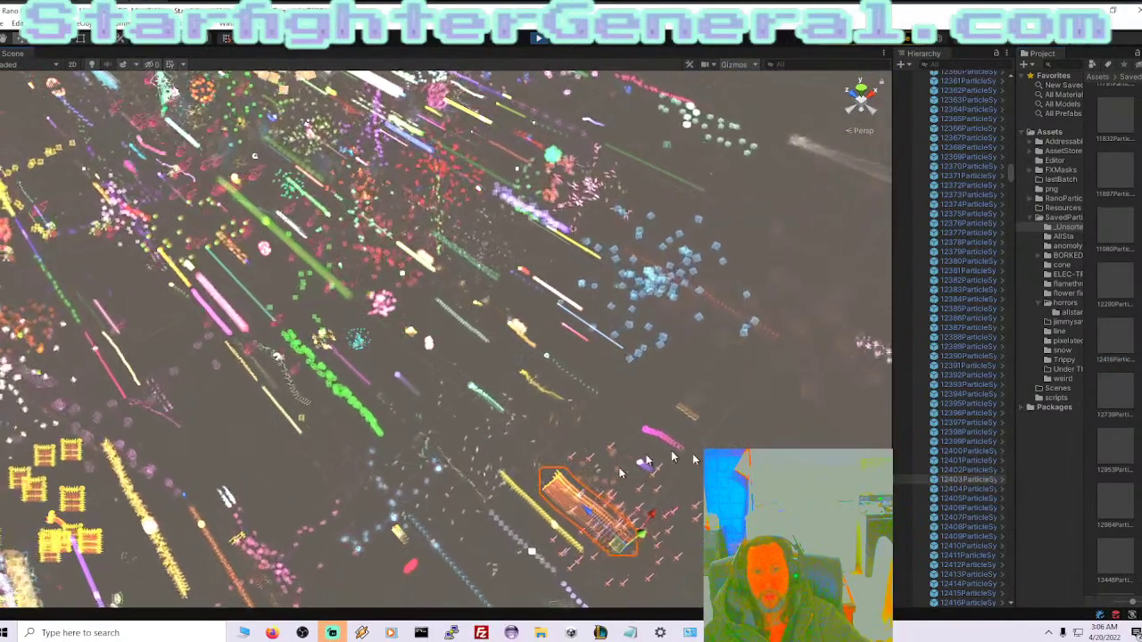
pyautogui.doubleClick(955, 482)
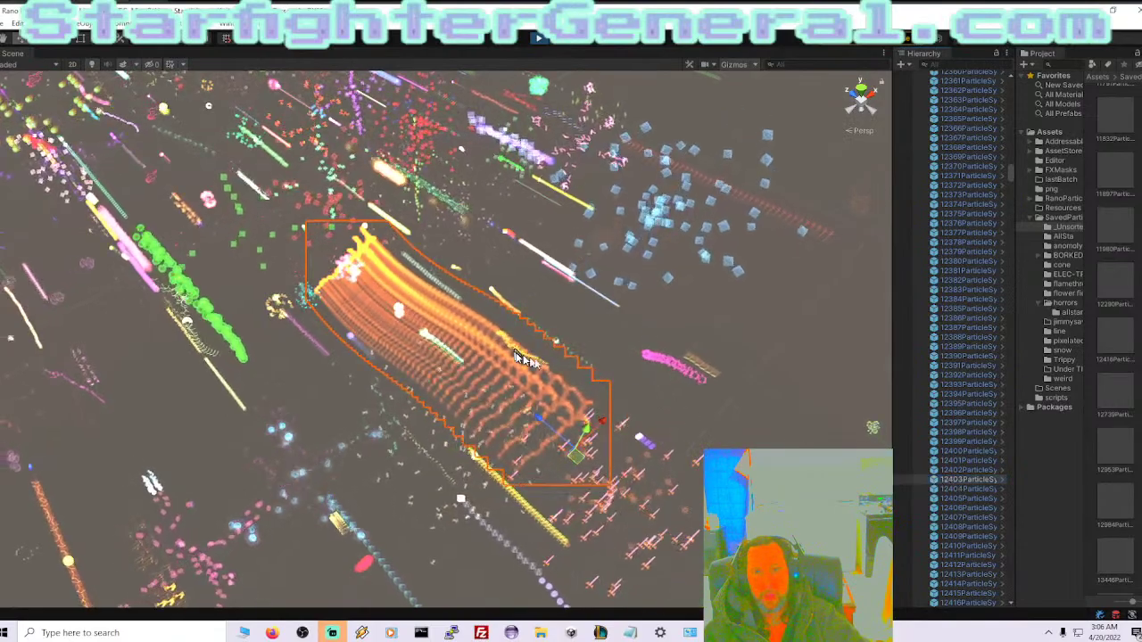
pyautogui.moveTo(515, 357); pyautogui.dragTo(624, 381, button='right')
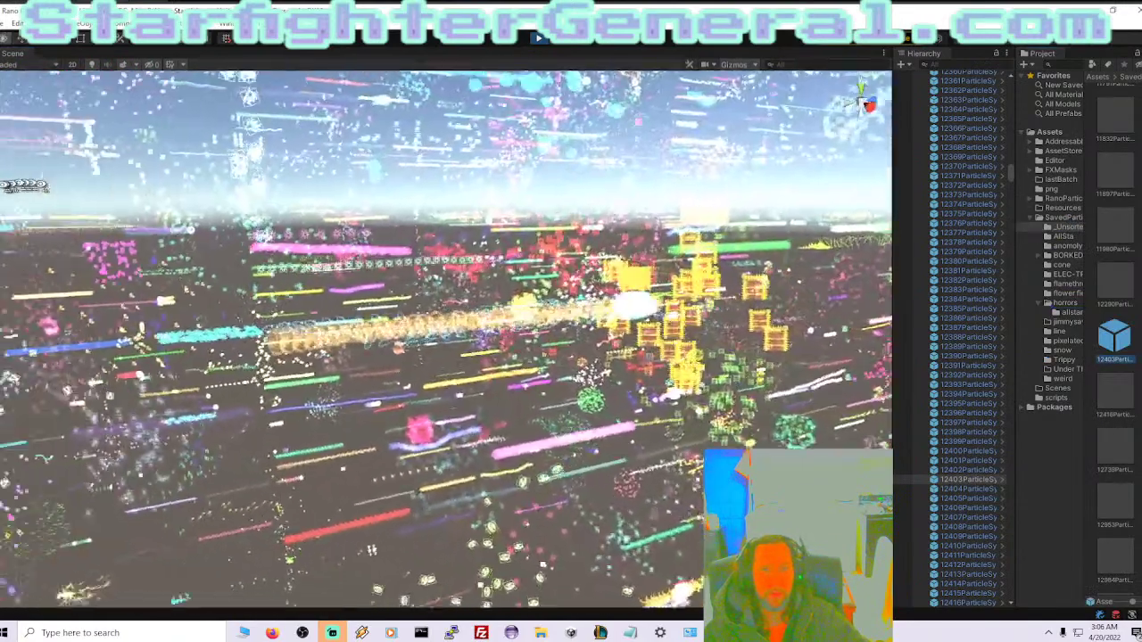
# Select the pink beam particle effect in the scene and frame it for a closer look.
pyautogui.moveTo(25, 185); pyautogui.dragTo(1053, 245, button='right')
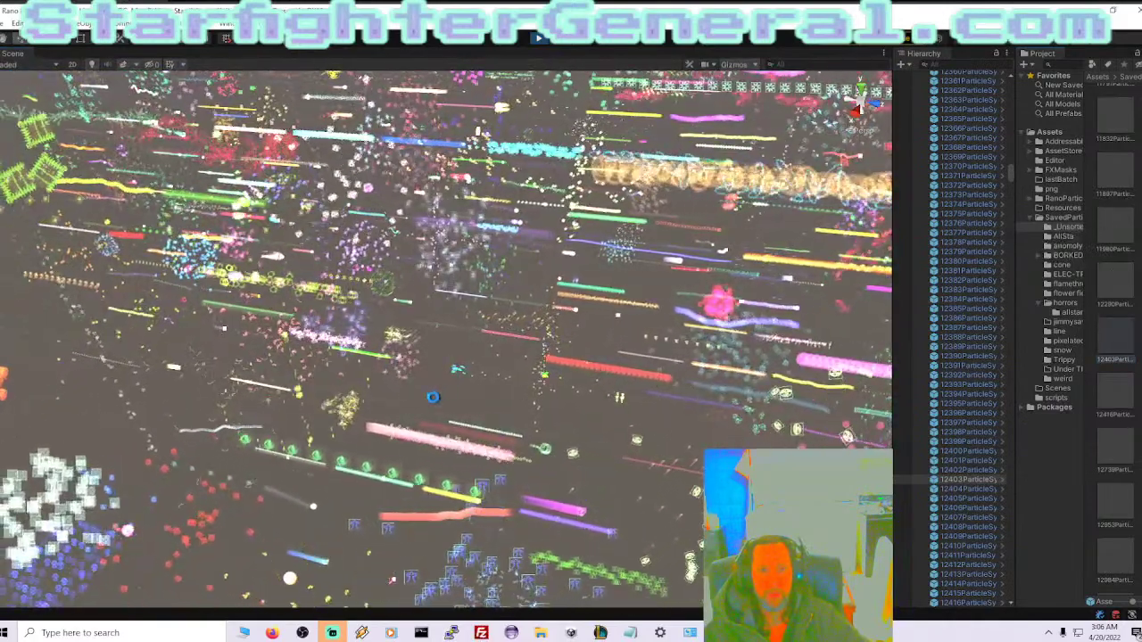
pyautogui.click(437, 443)
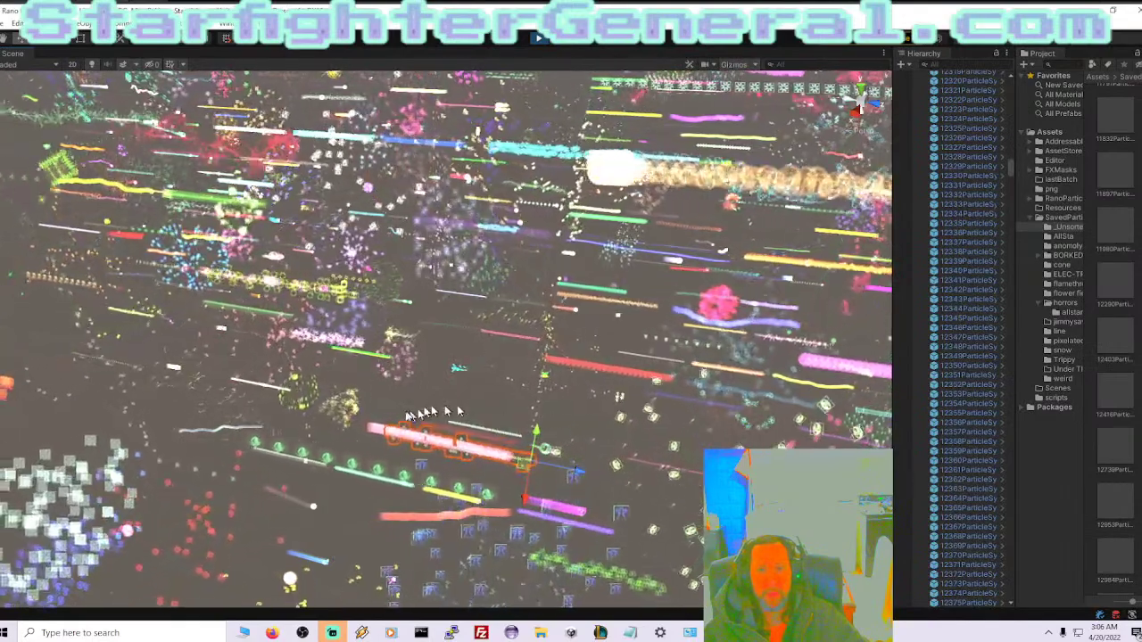
pyautogui.click(372, 430)
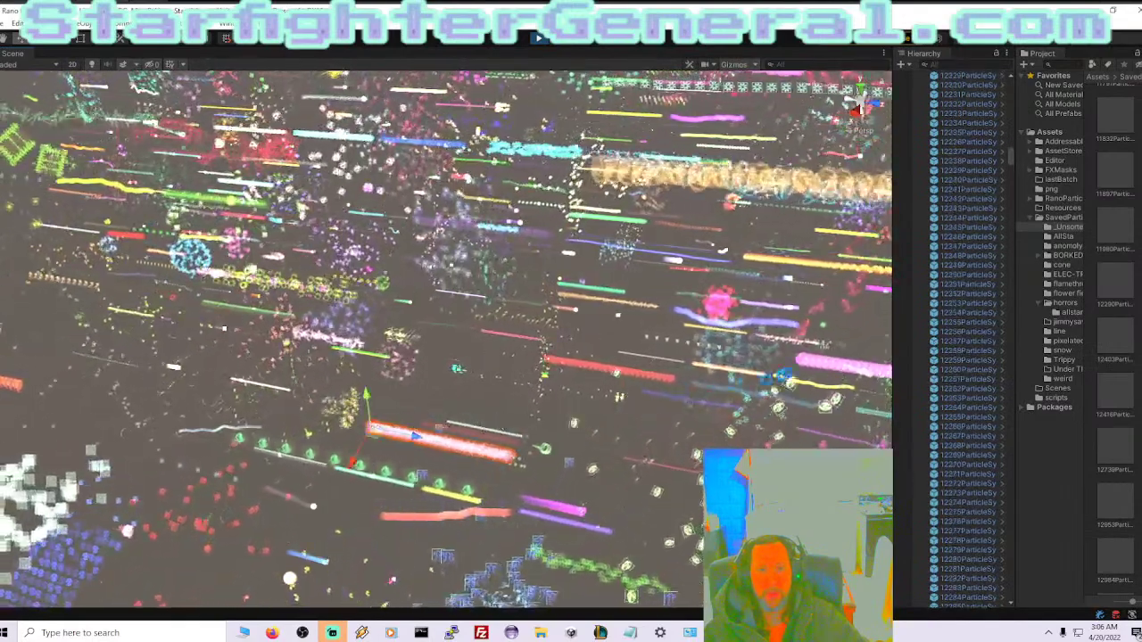
pyautogui.scroll(-5, 959, 377)
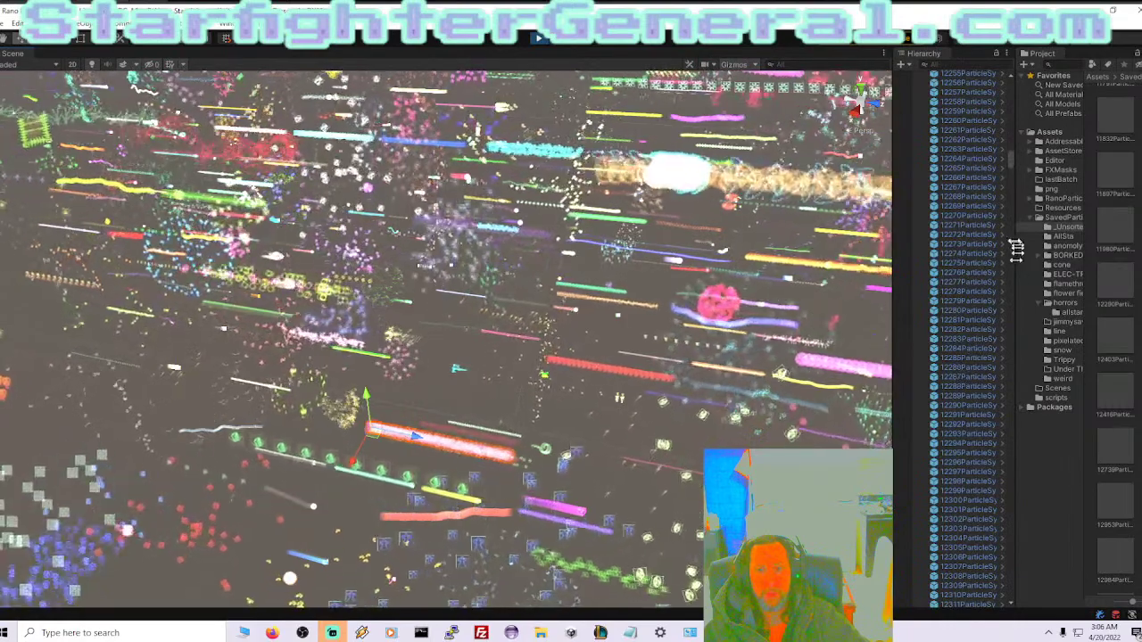
pyautogui.scroll(5, 955, 214)
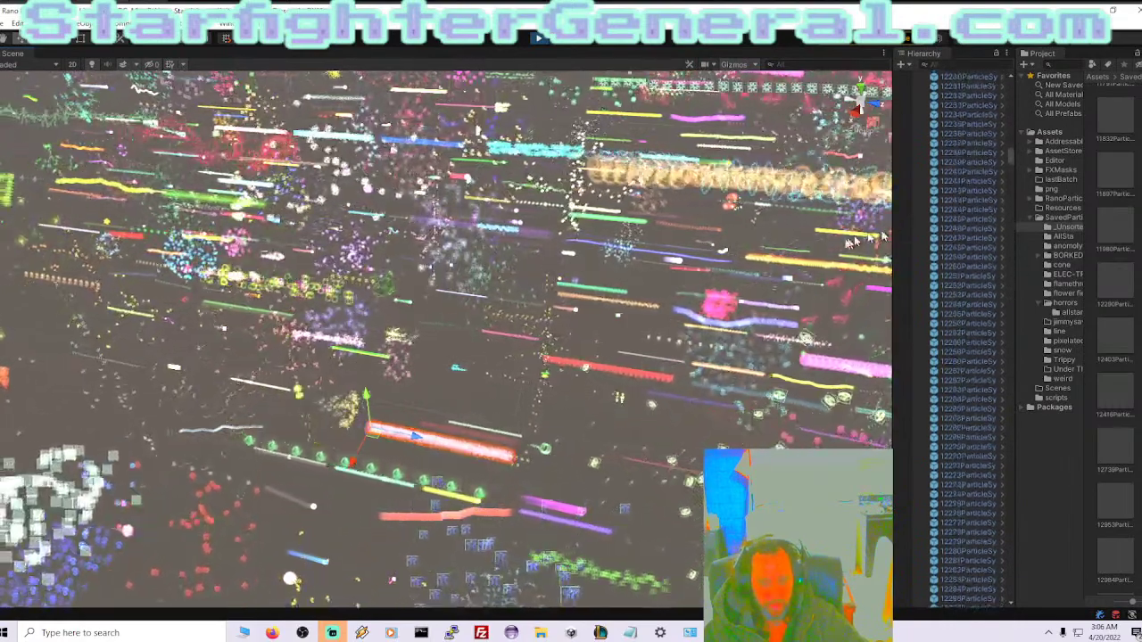
pyautogui.press('f')
pyautogui.moveTo(489, 412); pyautogui.dragTo(543, 383, button='right')
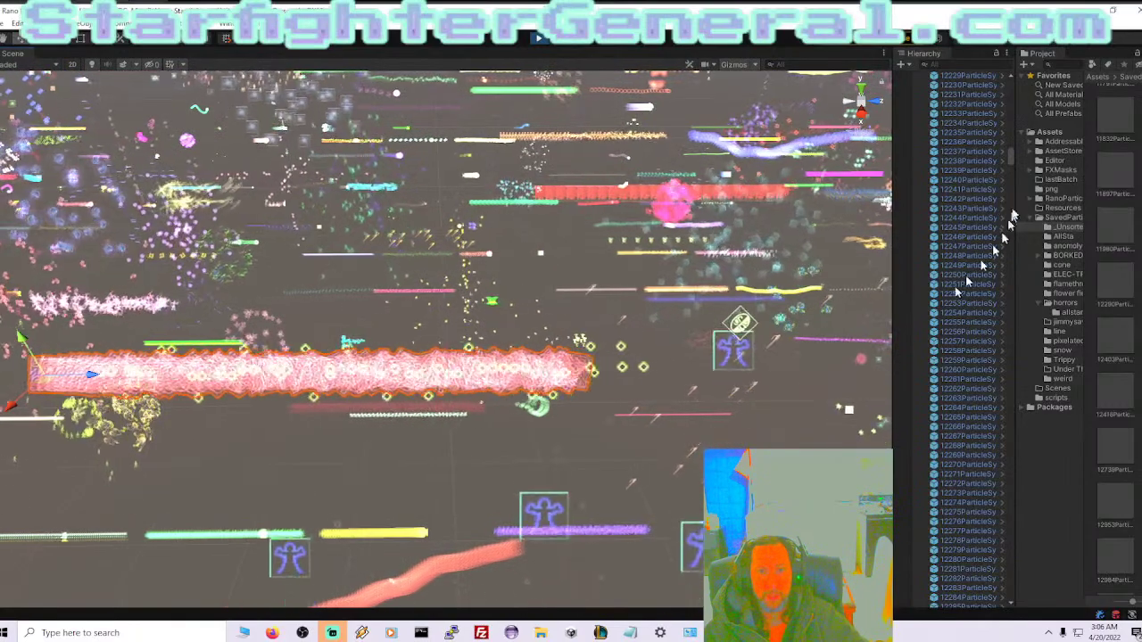
# Find particle system 12403 in the hierarchy and save it as an original prefab in the line folder.
pyautogui.scroll(7, 1006, 154)
pyautogui.scroll(-20, 1000, 160)
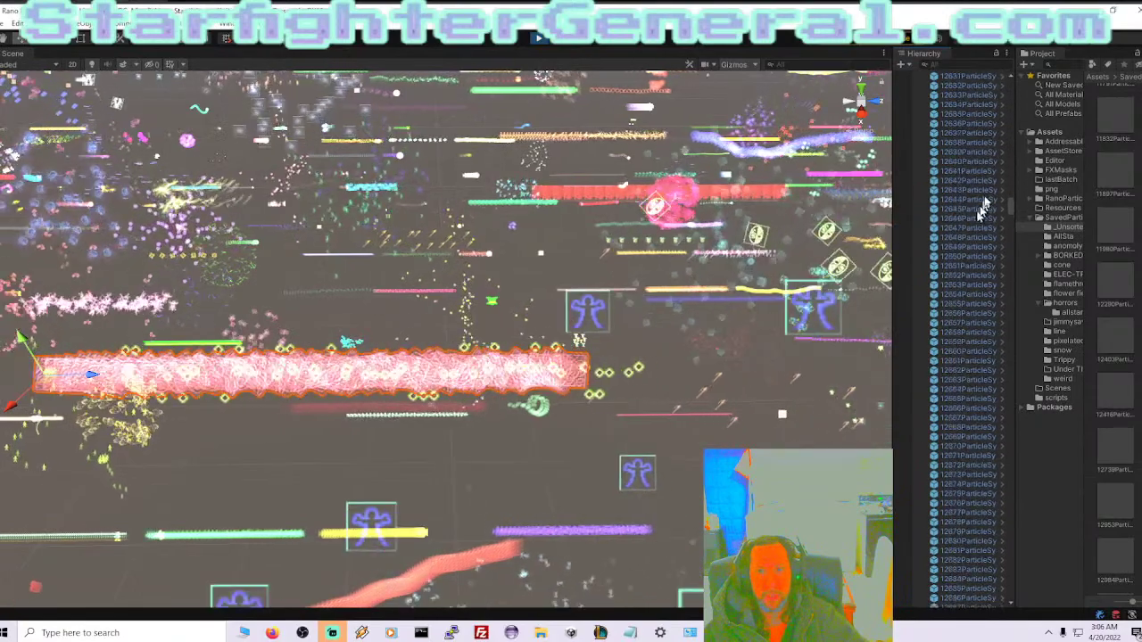
pyautogui.scroll(3, 977, 214)
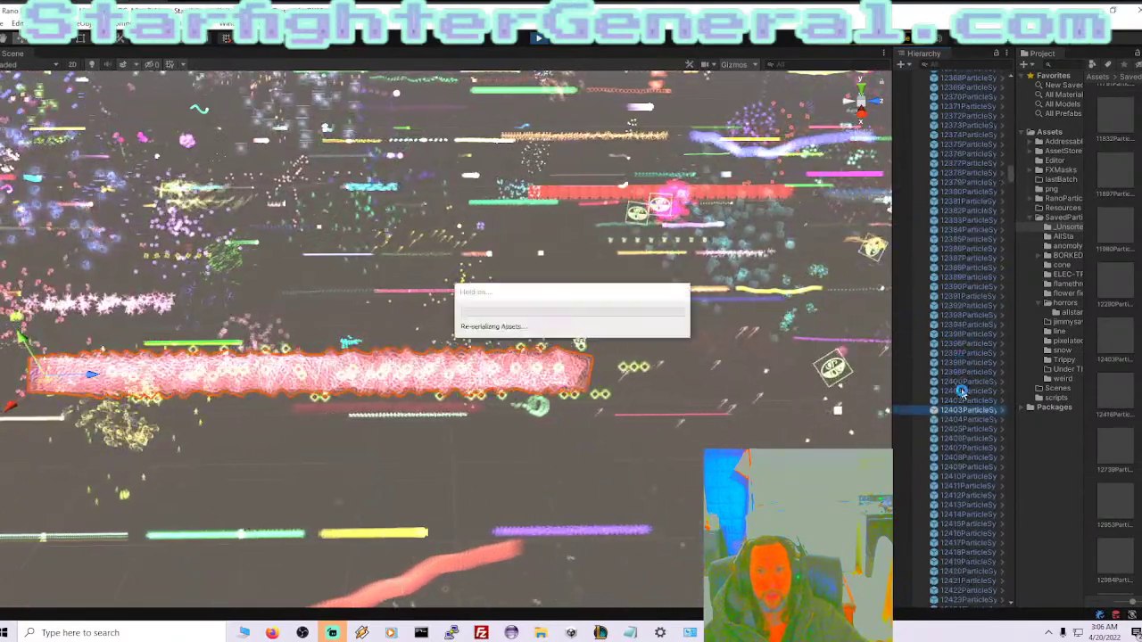
pyautogui.moveTo(961, 410); pyautogui.dragTo(986, 408)
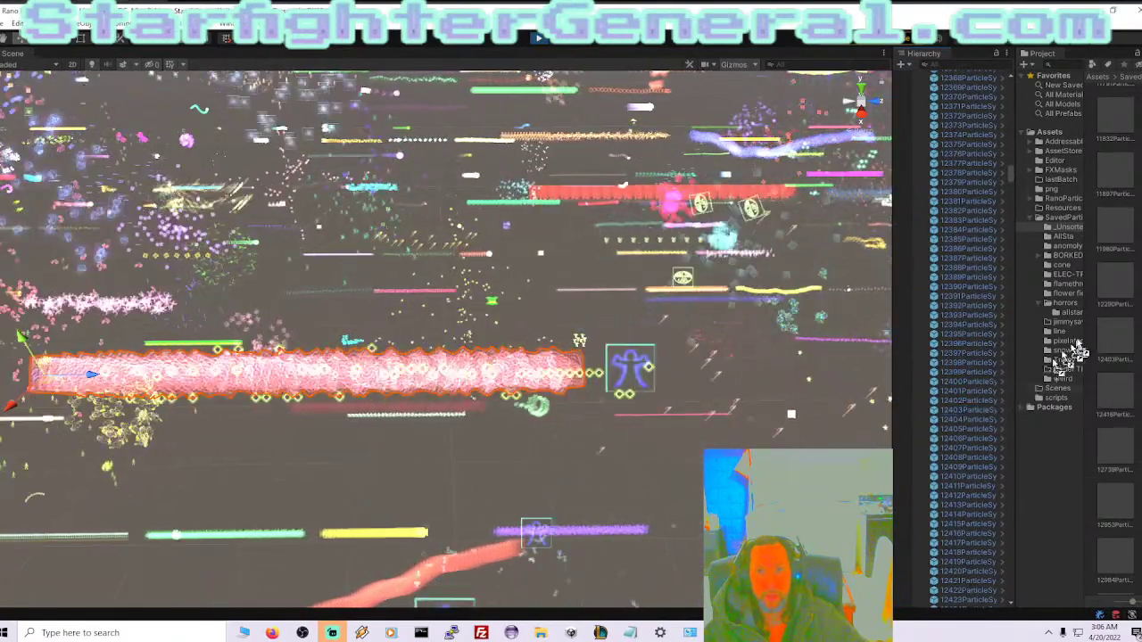
pyautogui.moveTo(1061, 336); pyautogui.dragTo(1058, 337)
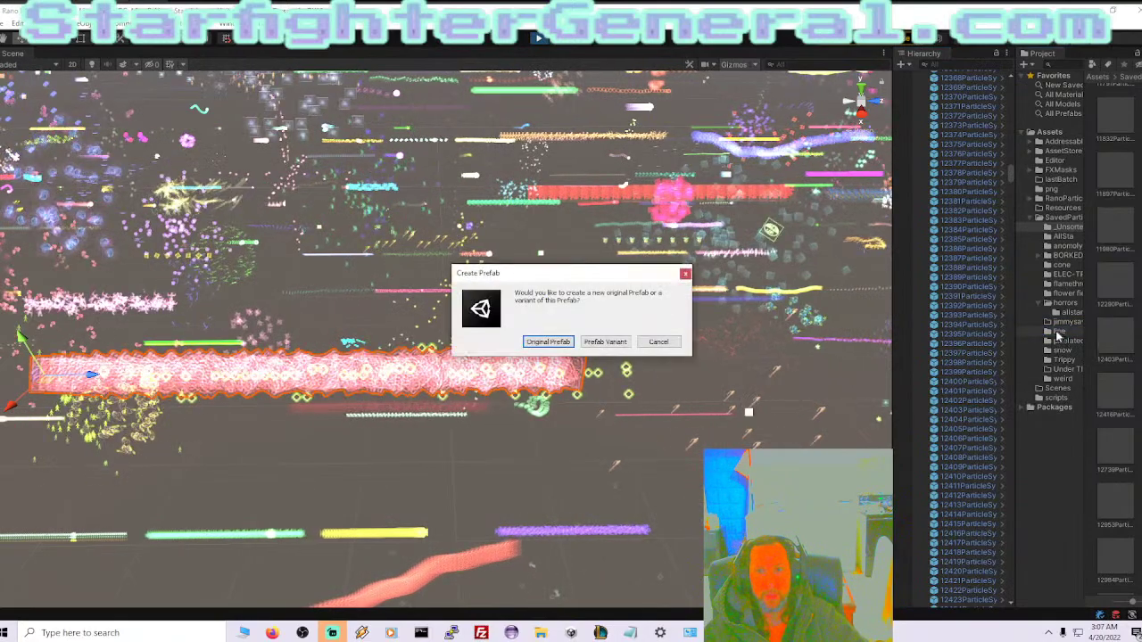
pyautogui.click(546, 341)
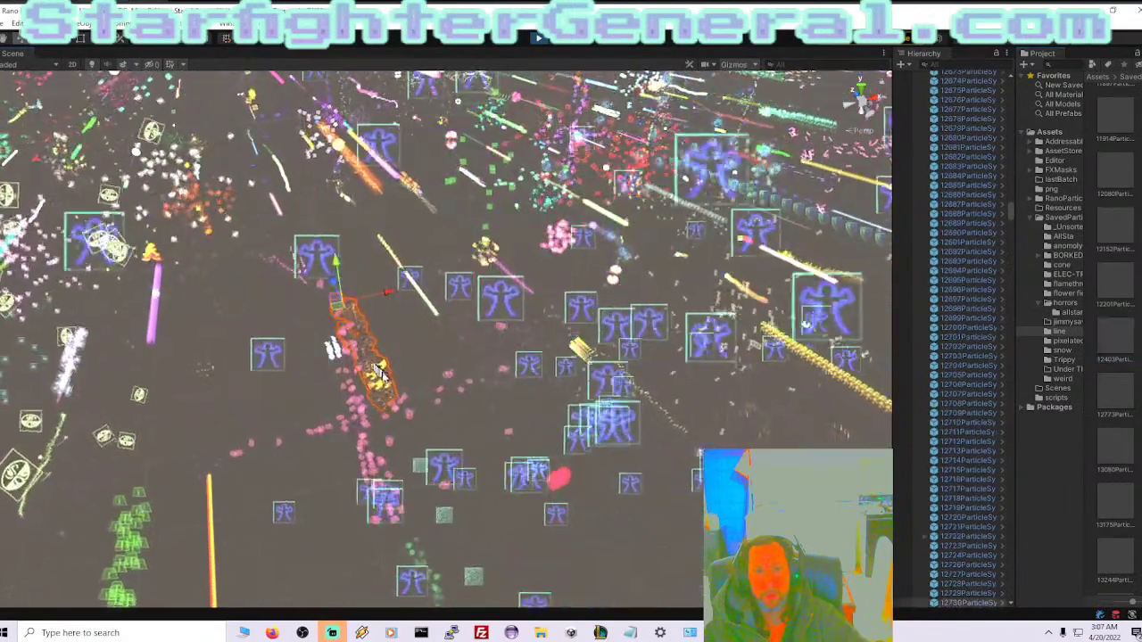
# Frame the selected orange-and-yellow weapon trail effect (12730) and save it as an original prefab in the horrors folder.
pyautogui.press('f')
pyautogui.moveTo(375, 378); pyautogui.dragTo(553, 419, button='right')
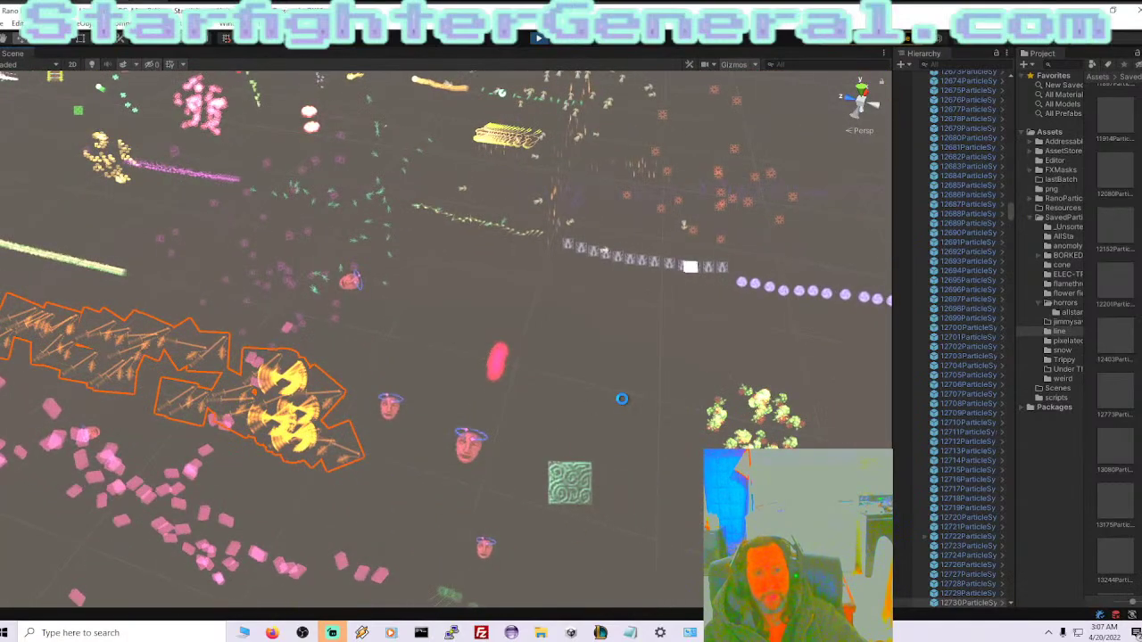
pyautogui.keyDown('alt'); pyautogui.moveTo(622, 399); pyautogui.dragTo(683, 407); pyautogui.keyUp('alt')
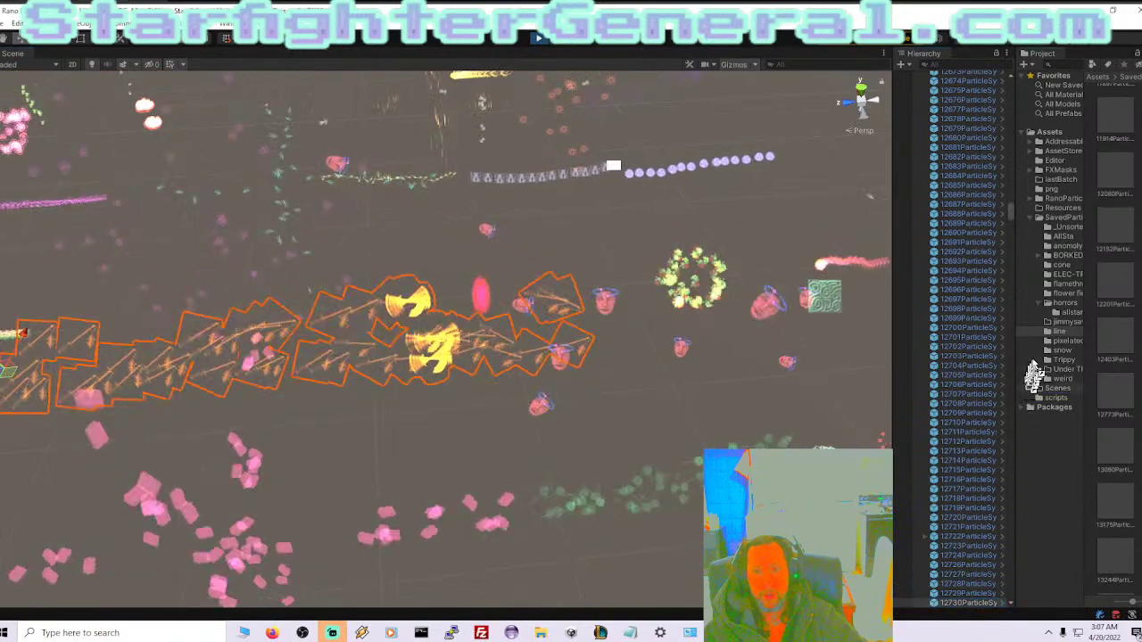
pyautogui.moveTo(1033, 364); pyautogui.dragTo(1061, 308)
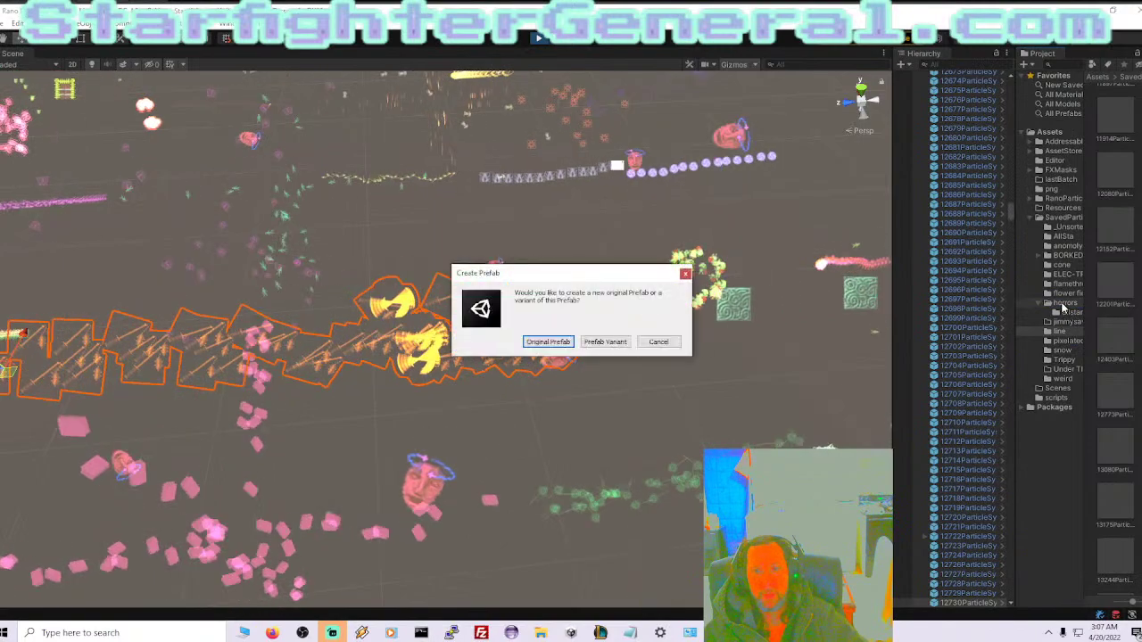
pyautogui.click(538, 342)
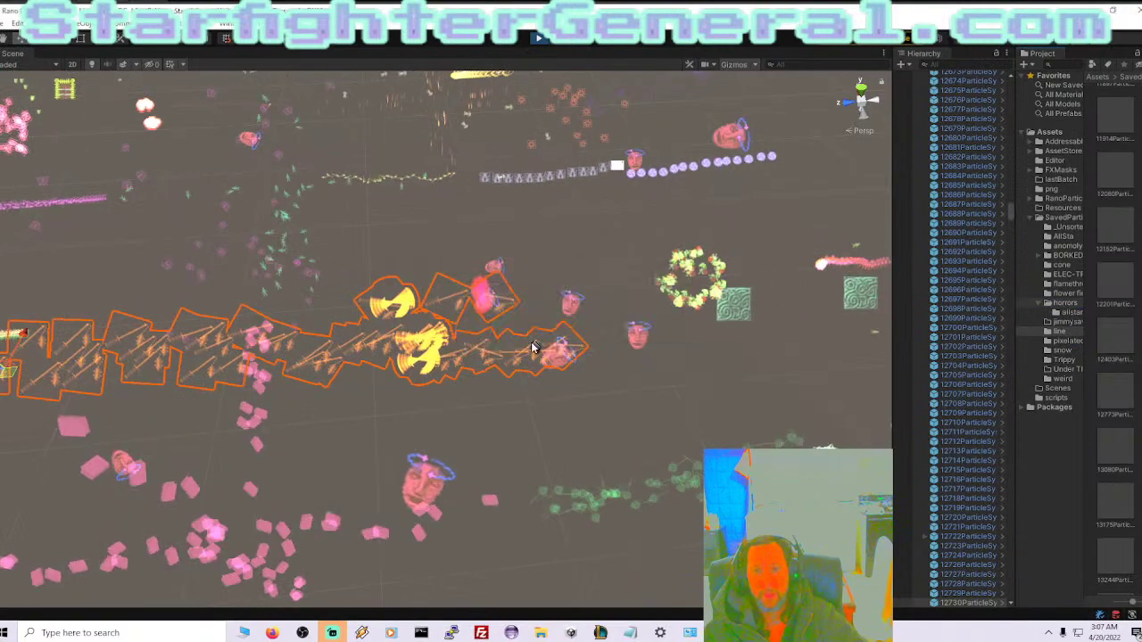
pyautogui.click(534, 347)
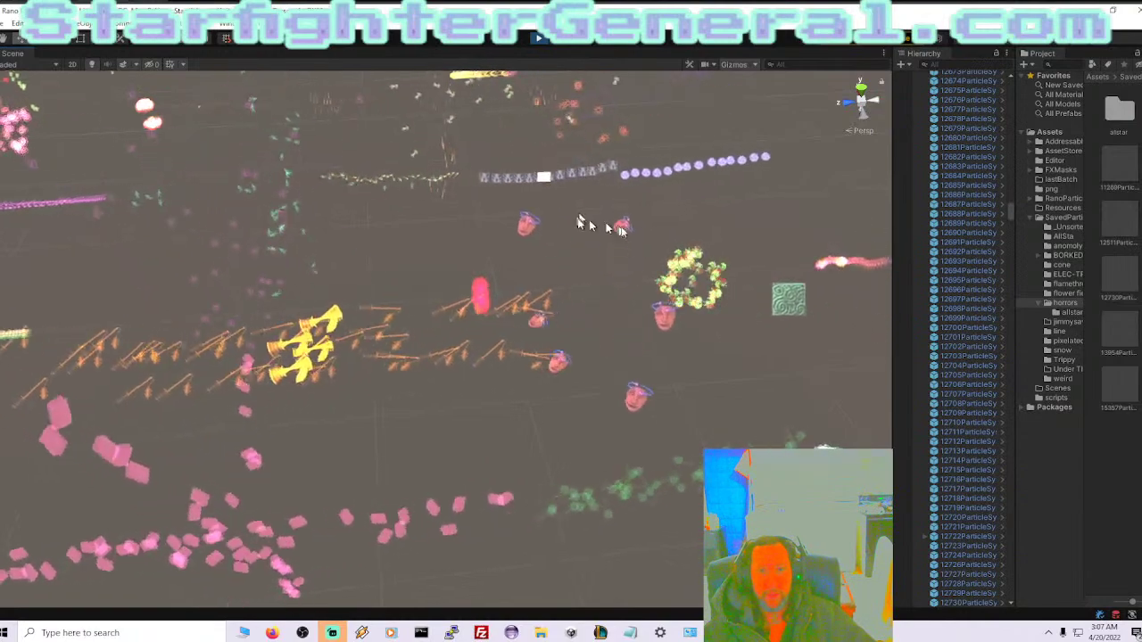
# Select the floating faces particle system (12533) and save it as a prefab in the horrors folder.
pyautogui.click(622, 210)
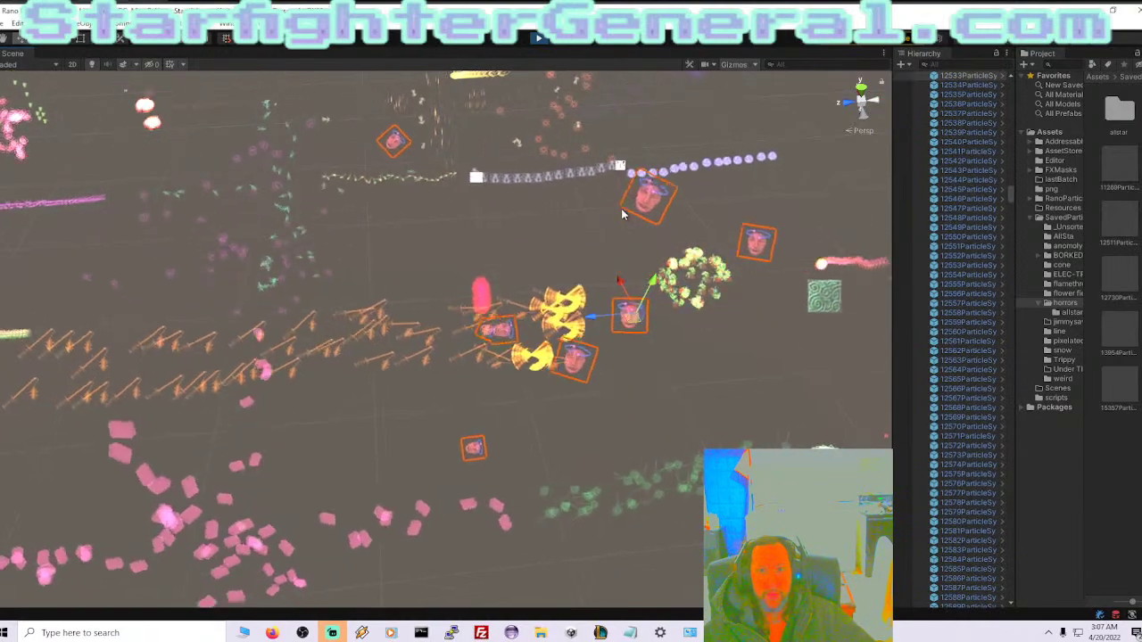
pyautogui.click(952, 77)
pyautogui.moveTo(953, 77); pyautogui.dragTo(1066, 308)
pyautogui.click(664, 341)
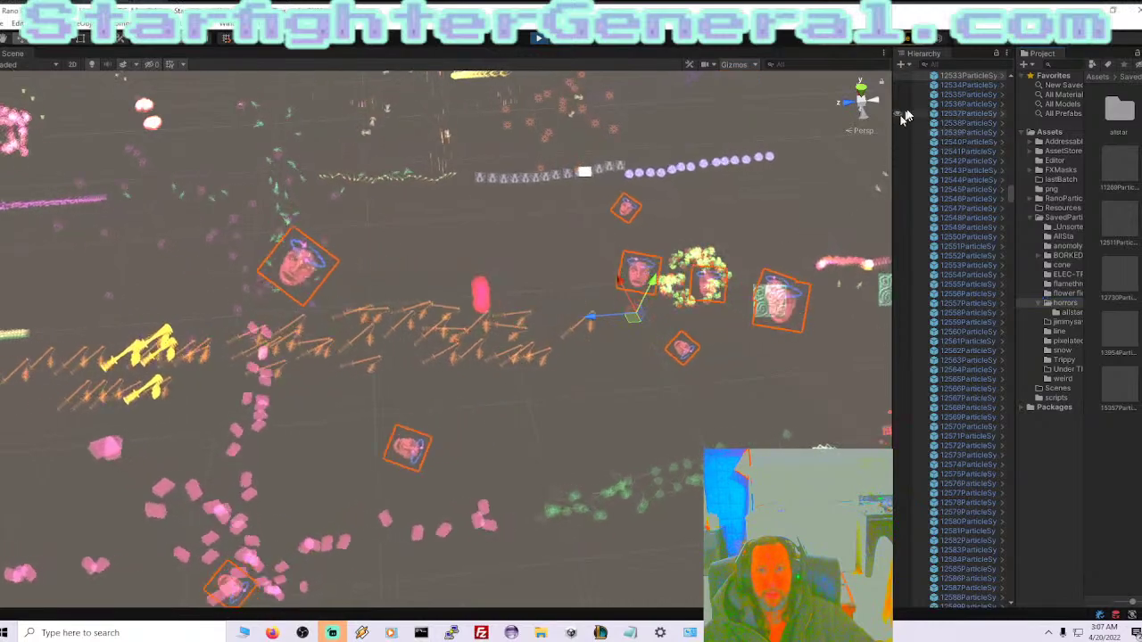
pyautogui.moveTo(949, 79); pyautogui.dragTo(1060, 307)
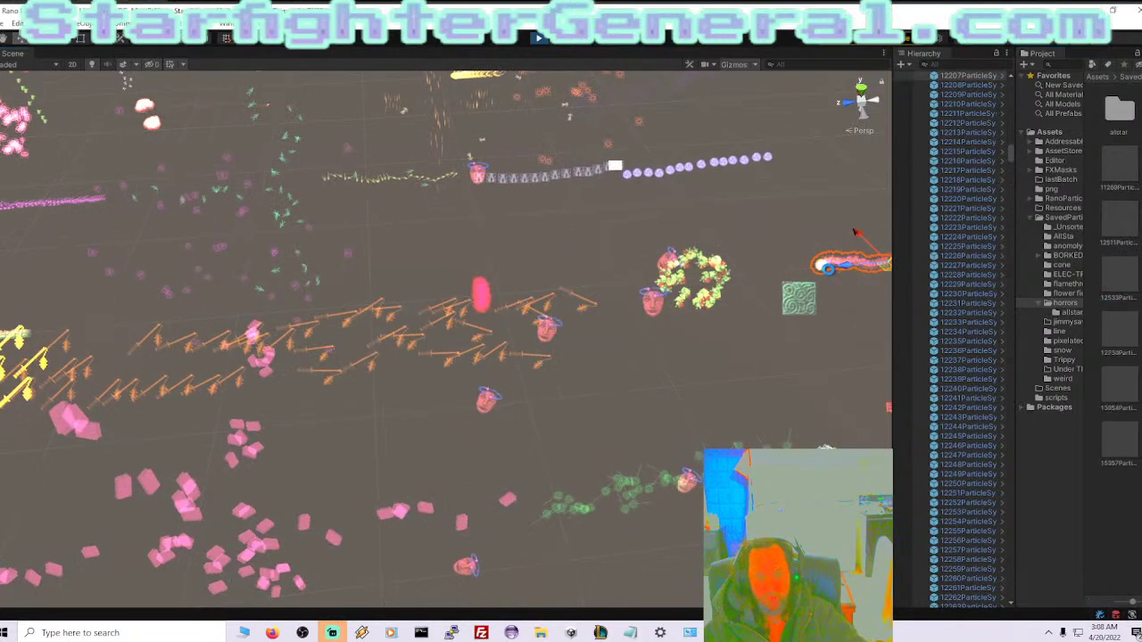
# Frame the fiery trail effect (12207), save it as a prefab in the _Unsorted folder, and select particle system 12237.
pyautogui.press('f')
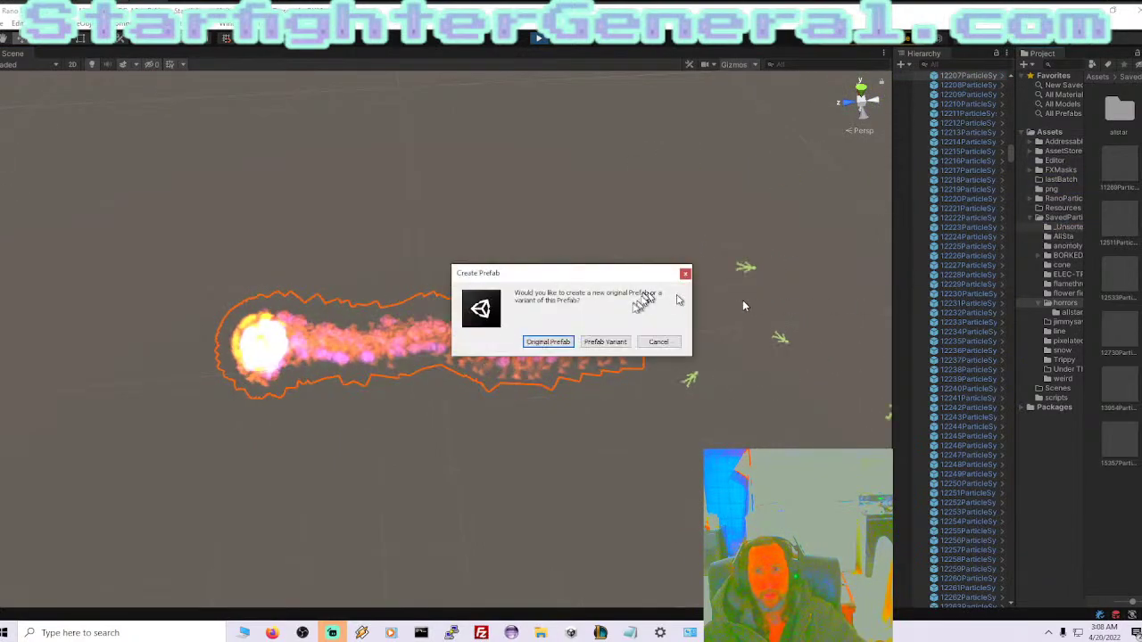
pyautogui.click(971, 360)
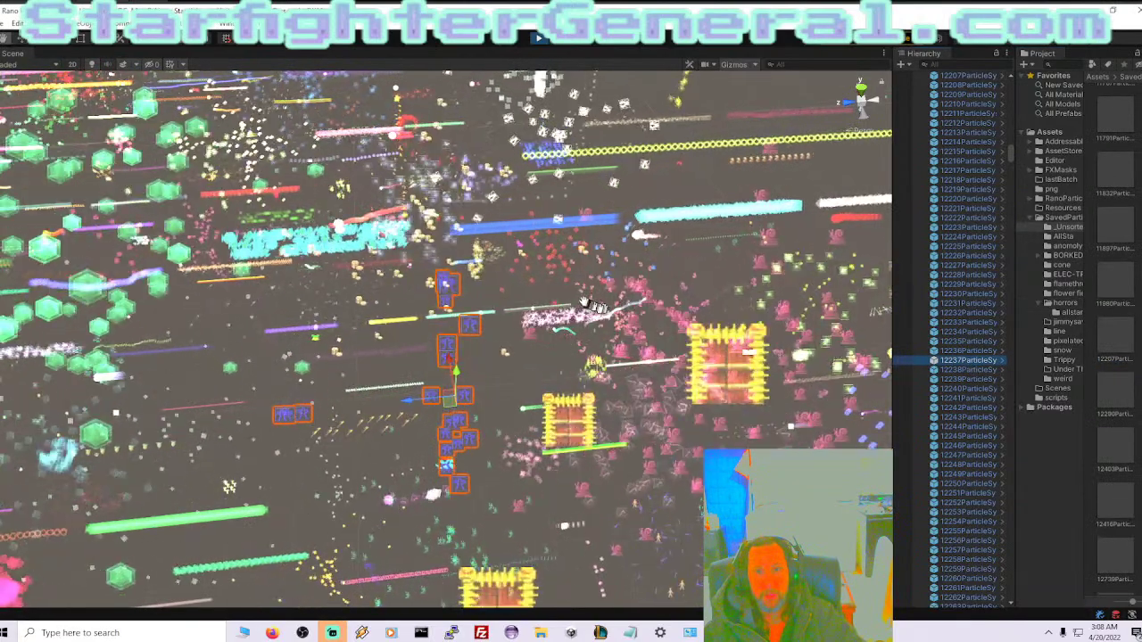
# Inspect the green humanoid figures particle system (12554) and save it as a prefab in the _Unsorted folder.
pyautogui.moveTo(599, 298); pyautogui.dragTo(8, 191, button='right')
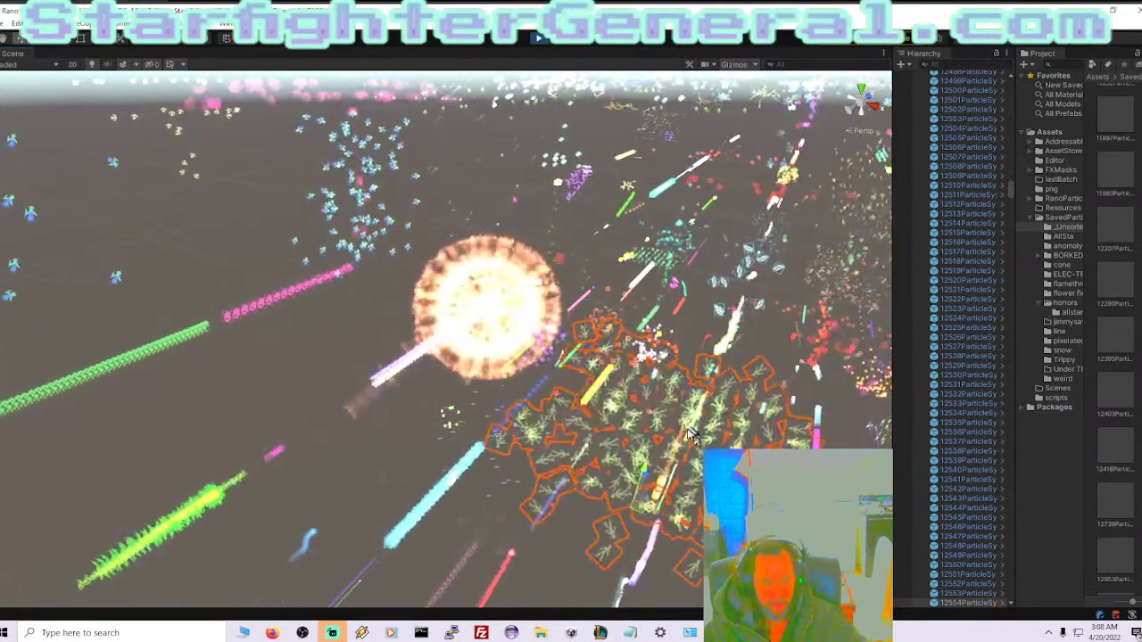
pyautogui.moveTo(624, 432); pyautogui.dragTo(593, 355, button='right')
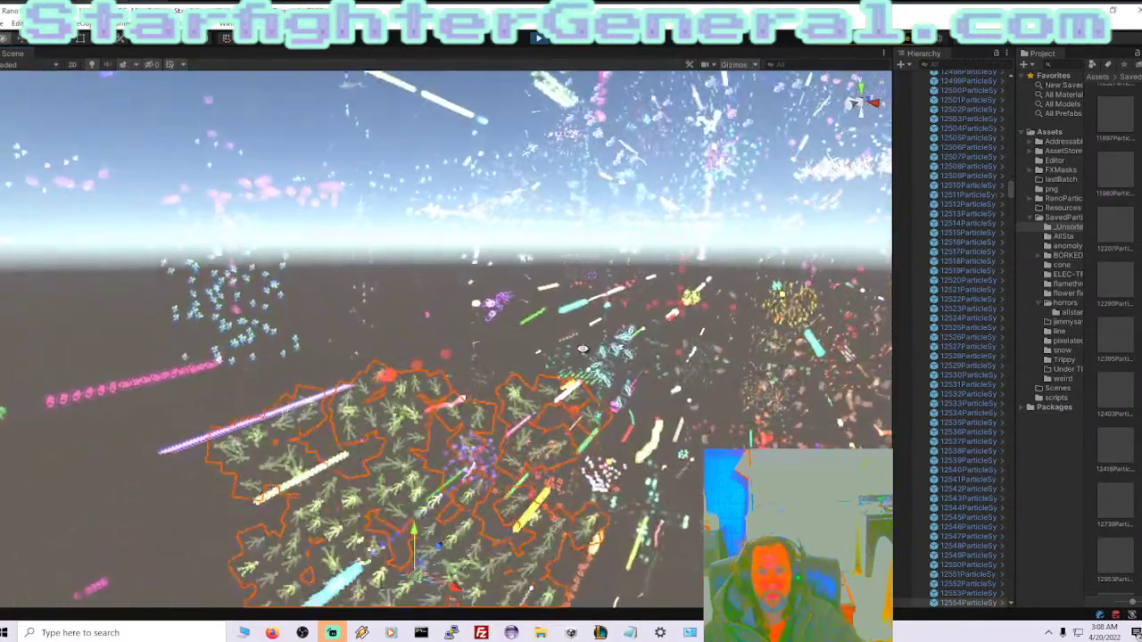
pyautogui.scroll(3, 585, 355)
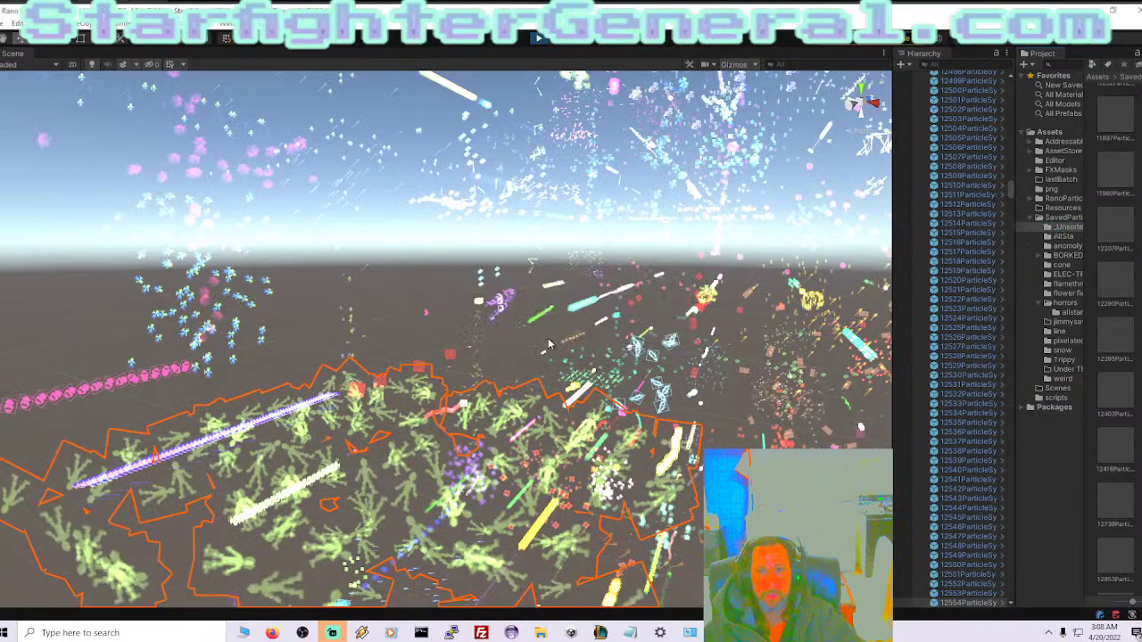
# Locate the skull-and-cross particle system (12526) in the hierarchy and save it as an original prefab in the horrors folder.
pyautogui.doubleClick(968, 412)
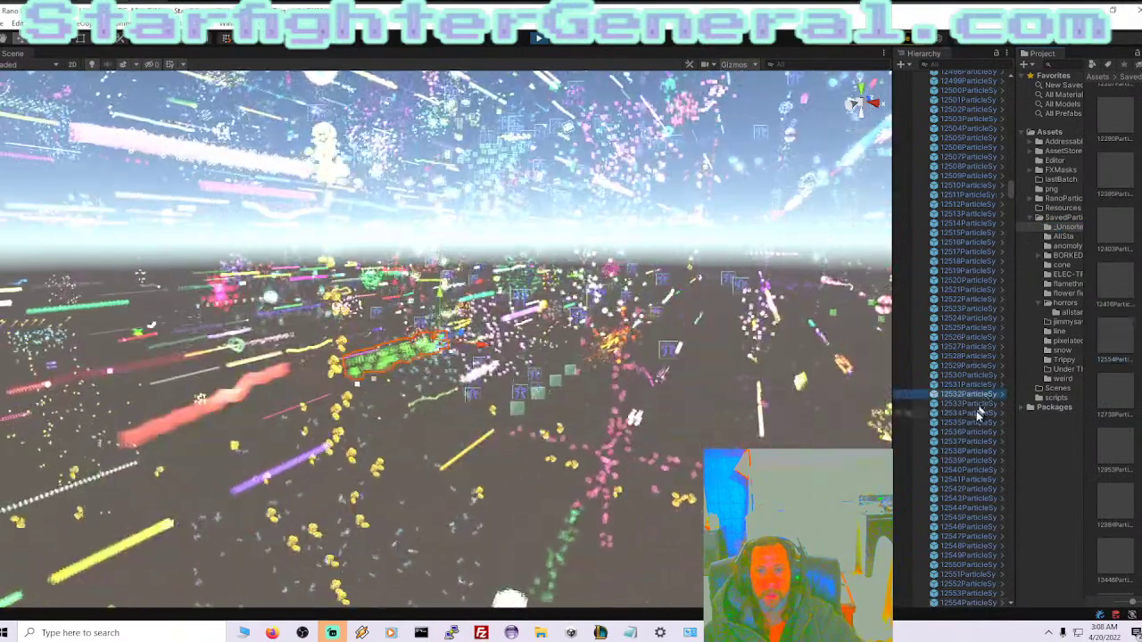
pyautogui.doubleClick(988, 338)
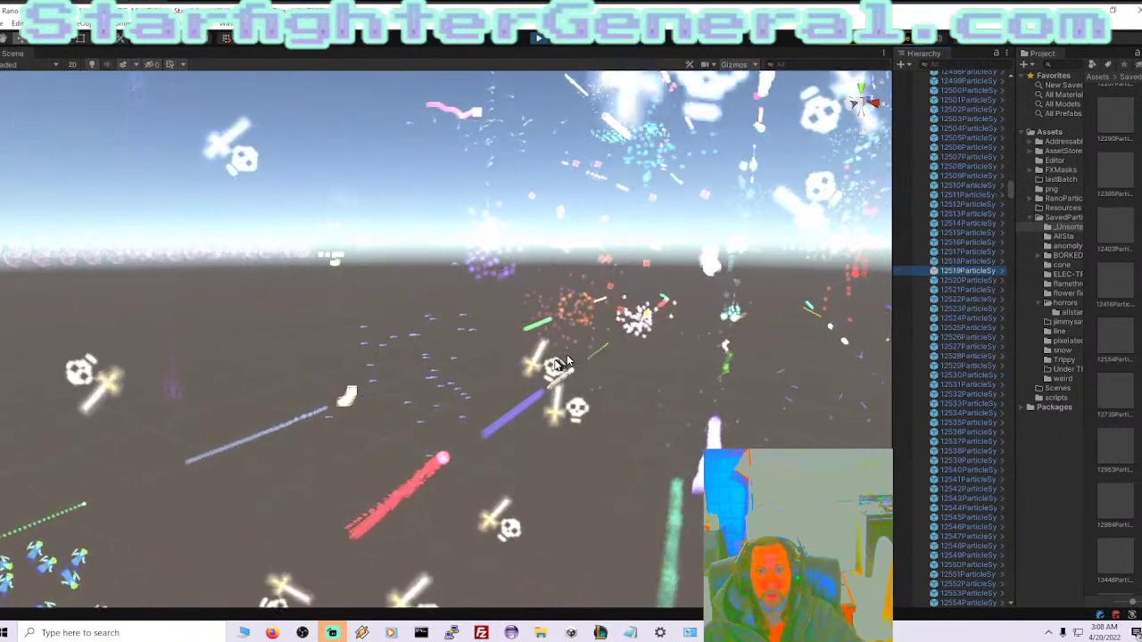
pyautogui.click(968, 337)
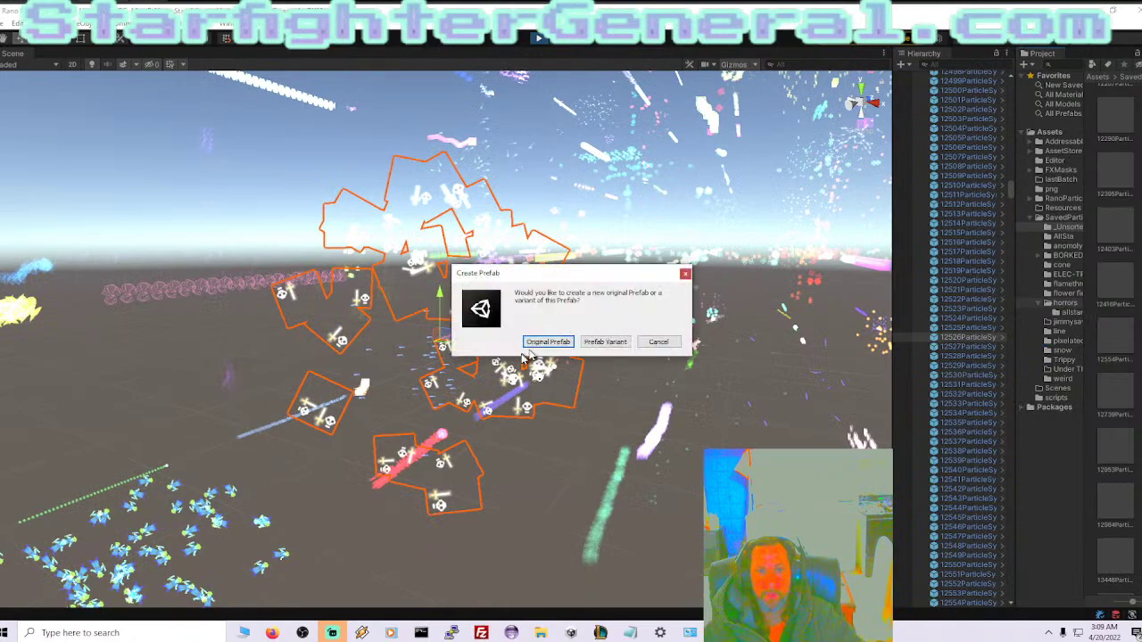
pyautogui.click(546, 364)
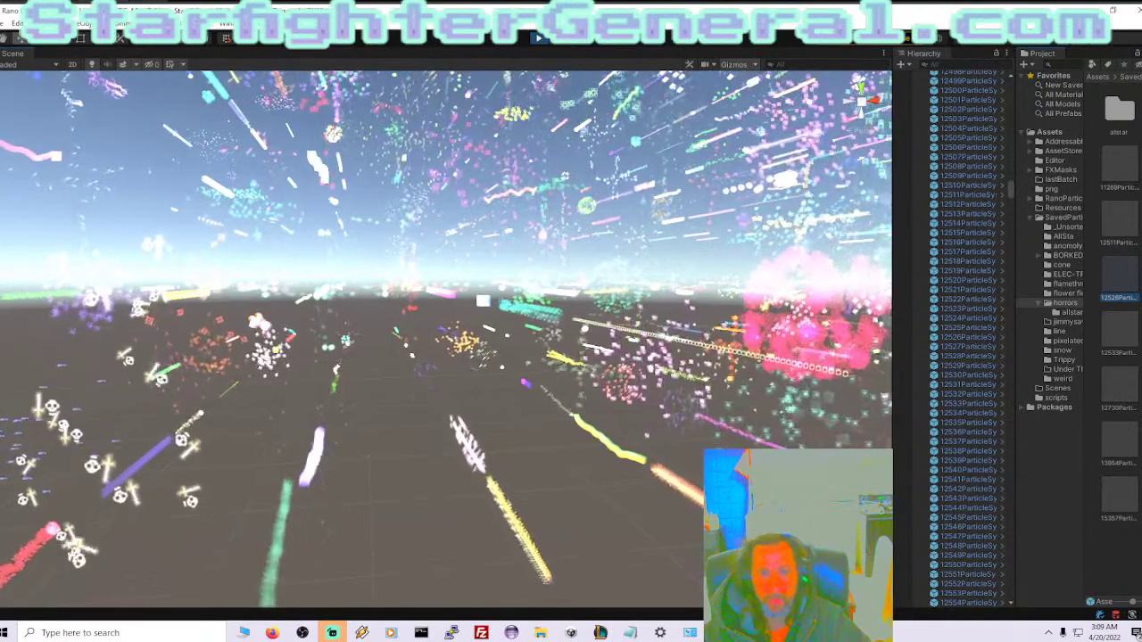
# Frame the white and pink trail particle system (12934), view it from the side and save it as a prefab in the horrors folder.
pyautogui.click(486, 459)
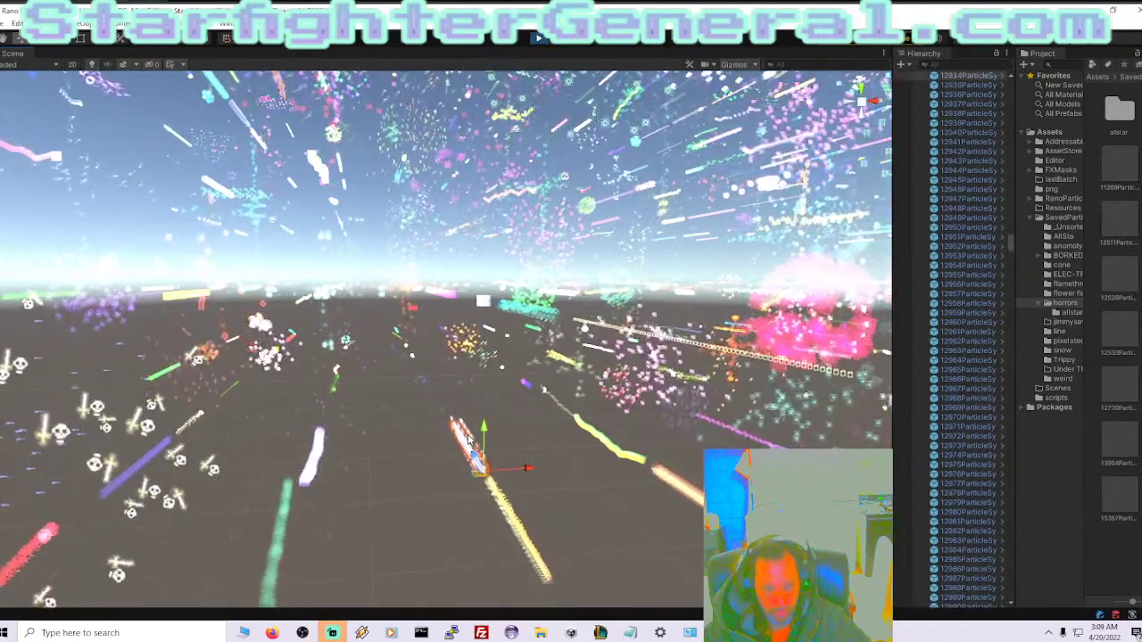
pyautogui.press('f')
pyautogui.moveTo(463, 428); pyautogui.dragTo(508, 422, button='right')
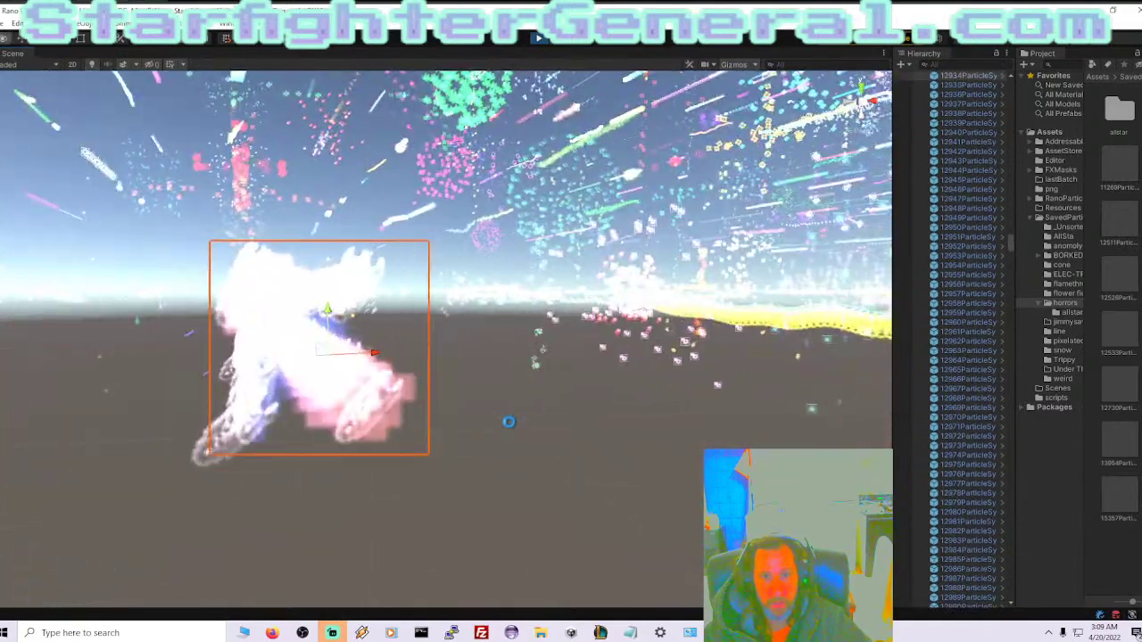
pyautogui.moveTo(503, 421); pyautogui.dragTo(711, 448, button='right')
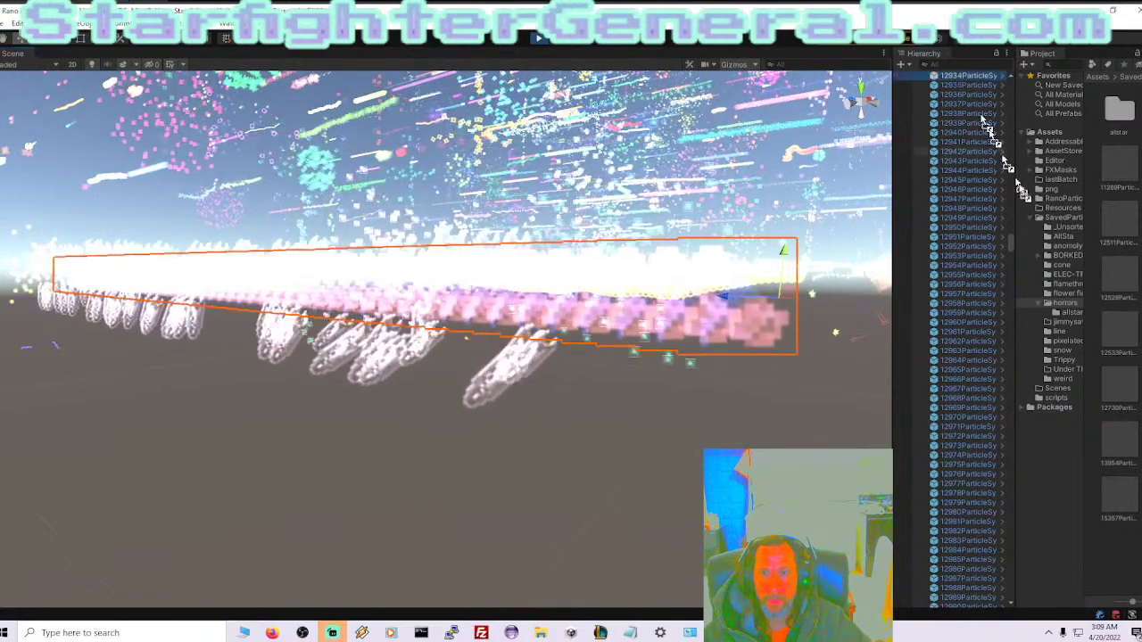
pyautogui.moveTo(1064, 376); pyautogui.dragTo(1058, 303)
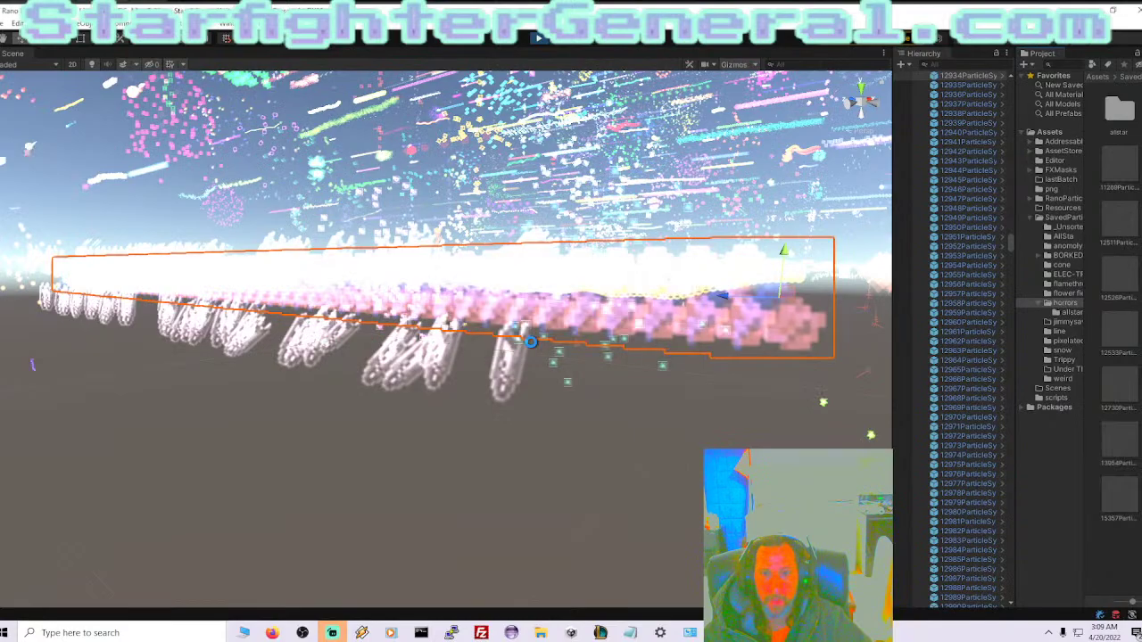
# Browse the hierarchy's particle systems, then frame the golden trail (12952) and save it as a prefab in the AllSta folder.
pyautogui.click(963, 236)
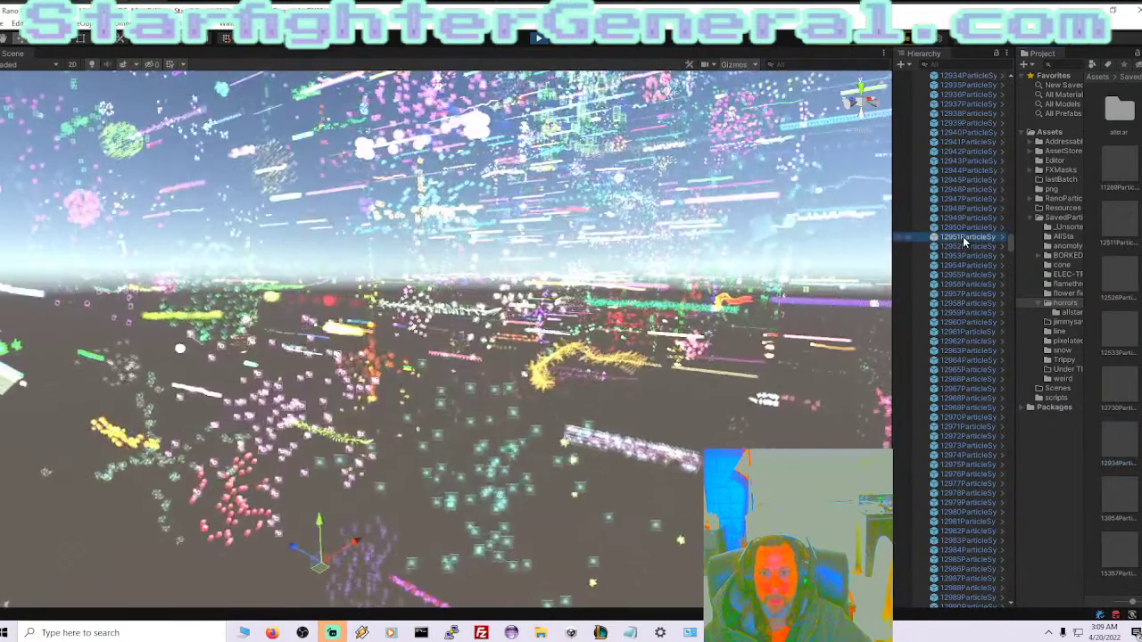
pyautogui.moveTo(1010, 246); pyautogui.dragTo(1049, 66)
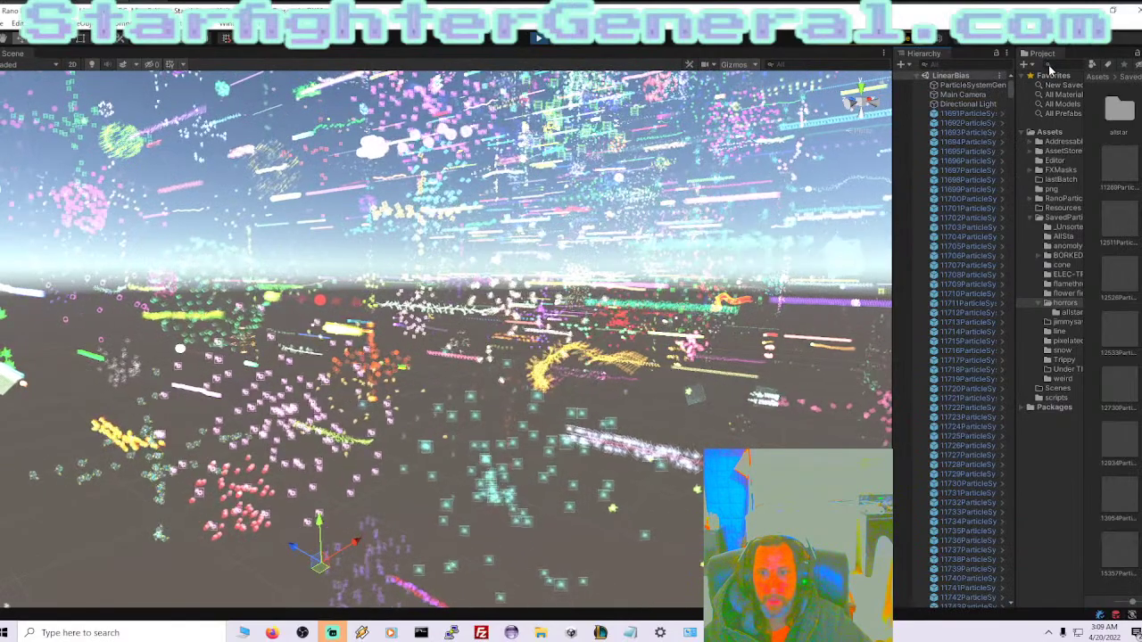
pyautogui.moveTo(1048, 65); pyautogui.dragTo(1035, 606)
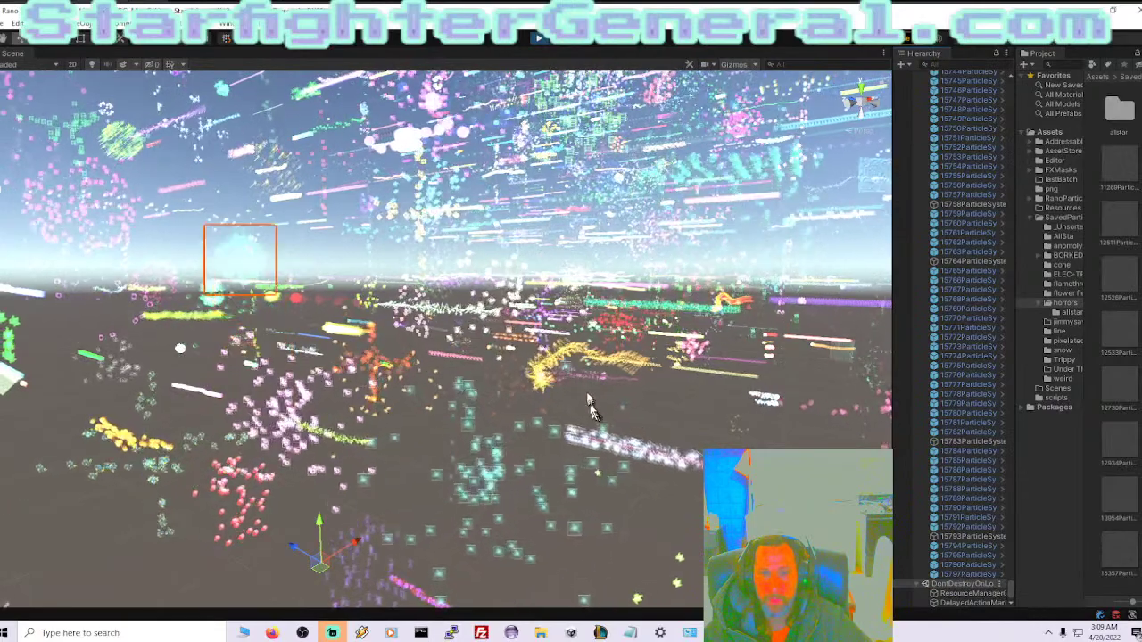
pyautogui.click(590, 361)
pyautogui.press('f')
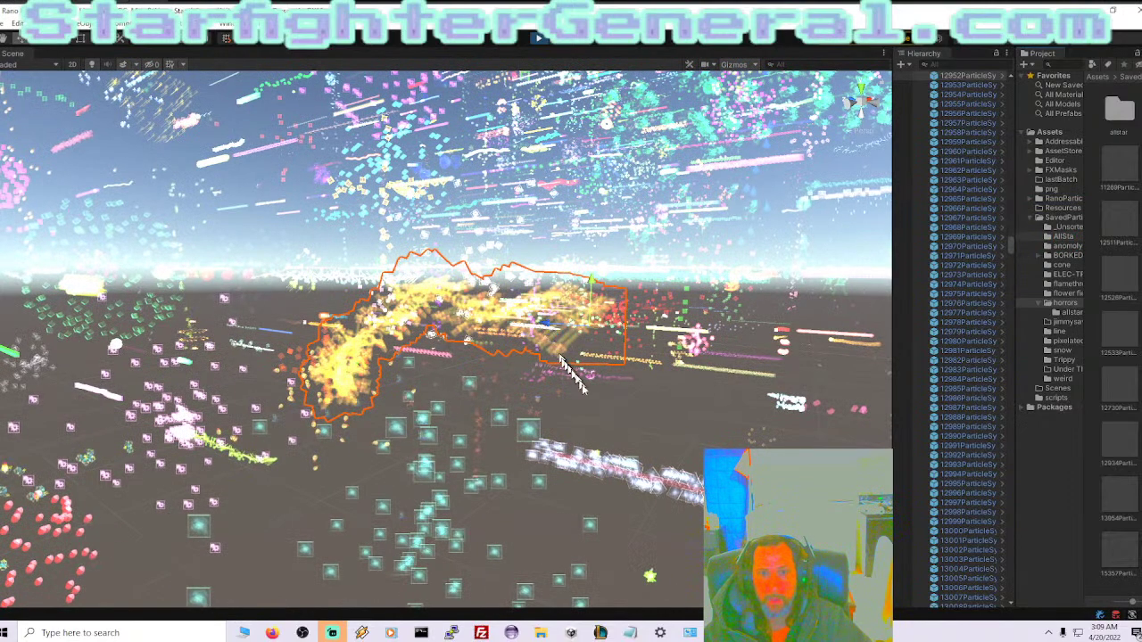
pyautogui.press('a')
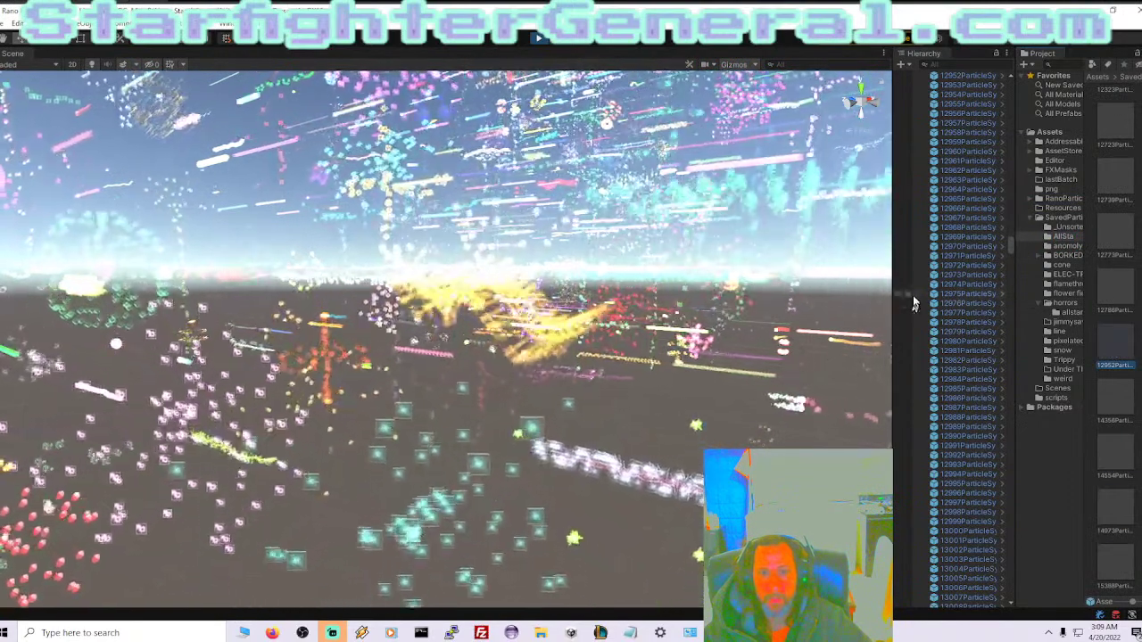
# Examine the purple trail (12749) and the overlapping translucent squares particle system (12976) from several angles.
pyautogui.doubleClick(939, 288)
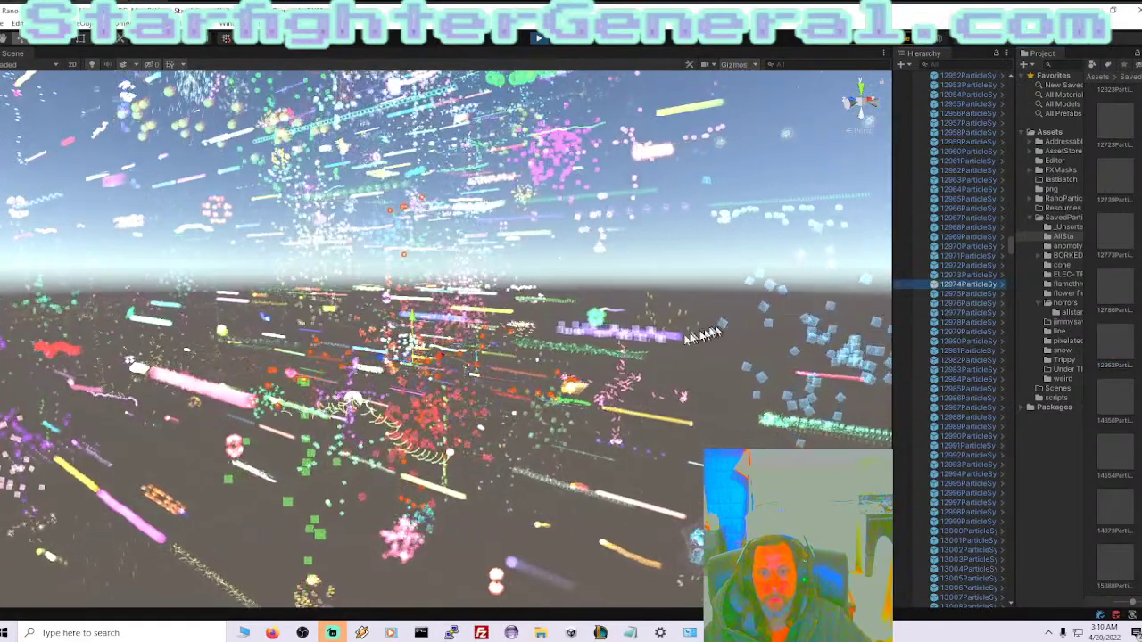
pyautogui.click(674, 337)
pyautogui.click(752, 397)
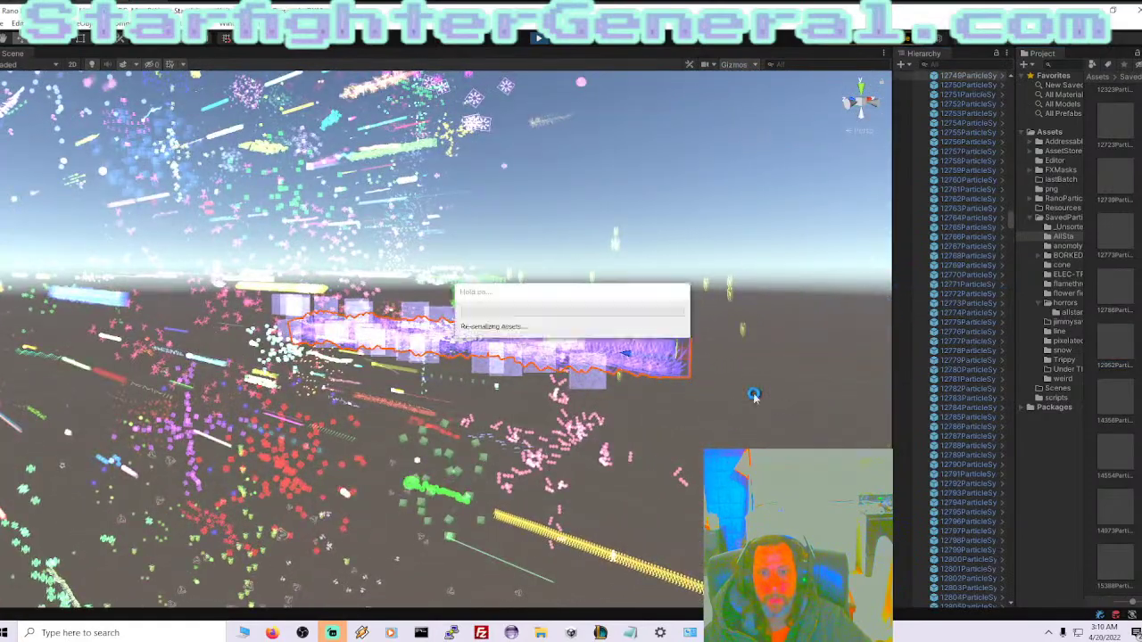
pyautogui.keyDown('alt'); pyautogui.moveTo(741, 405); pyautogui.dragTo(779, 405, button='right'); pyautogui.keyUp('alt')
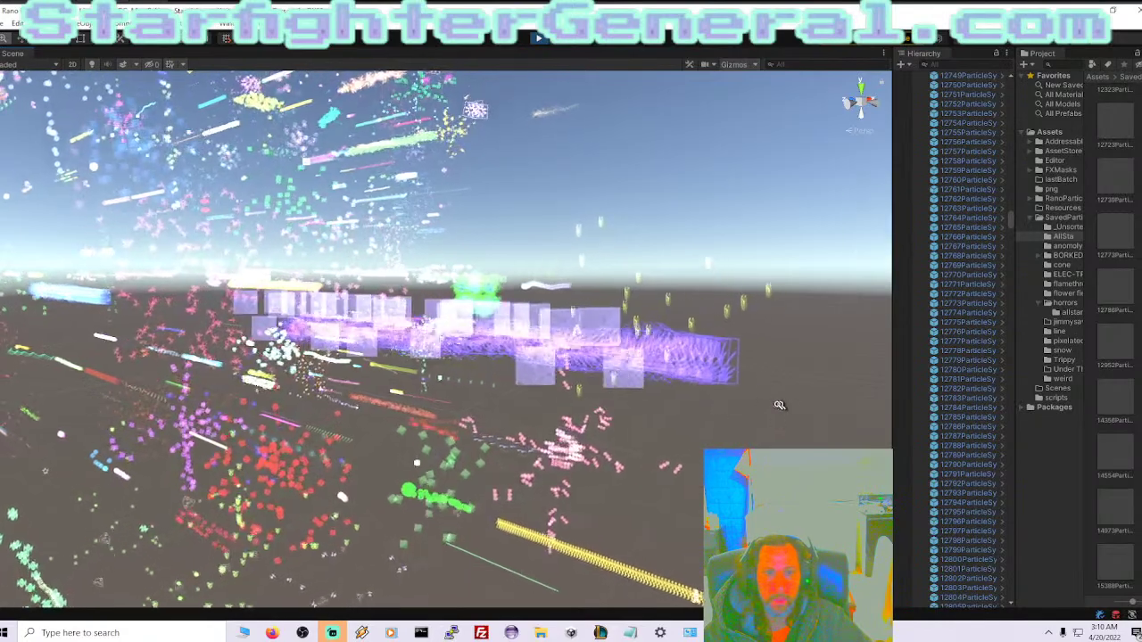
pyautogui.click(581, 336)
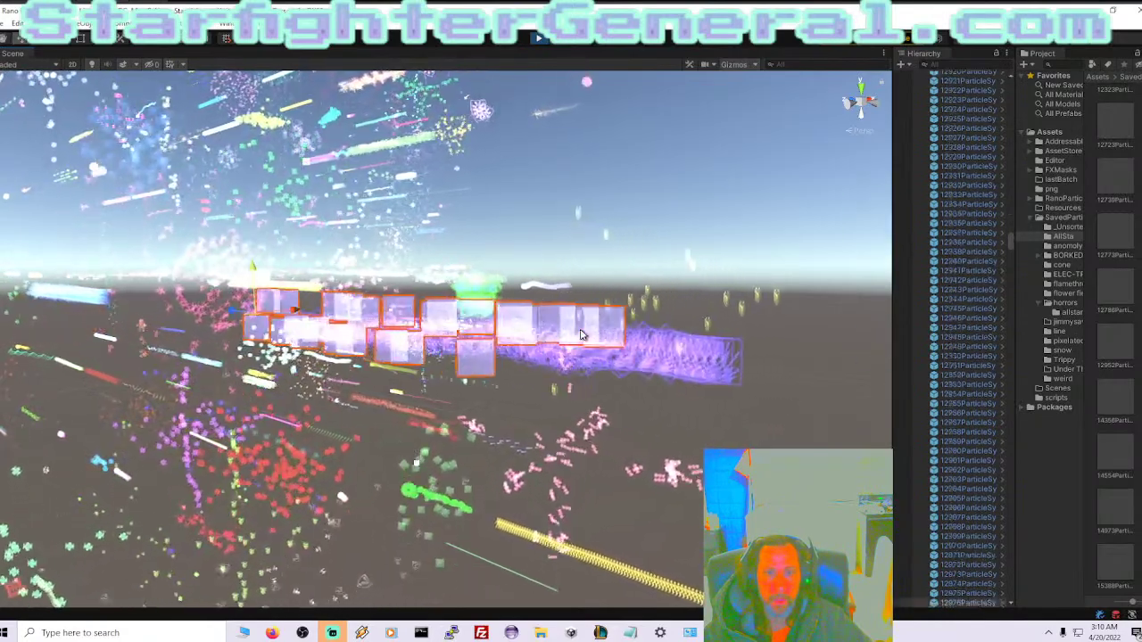
pyautogui.press('Left')
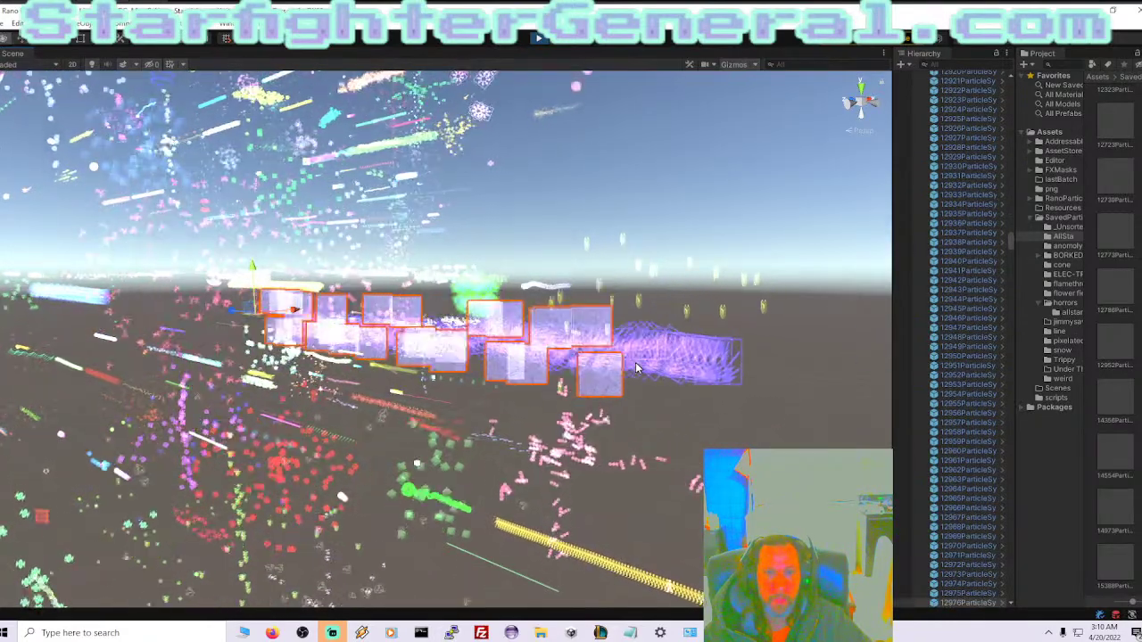
pyautogui.moveTo(636, 369); pyautogui.dragTo(905, 388, button='right')
pyautogui.press('f')
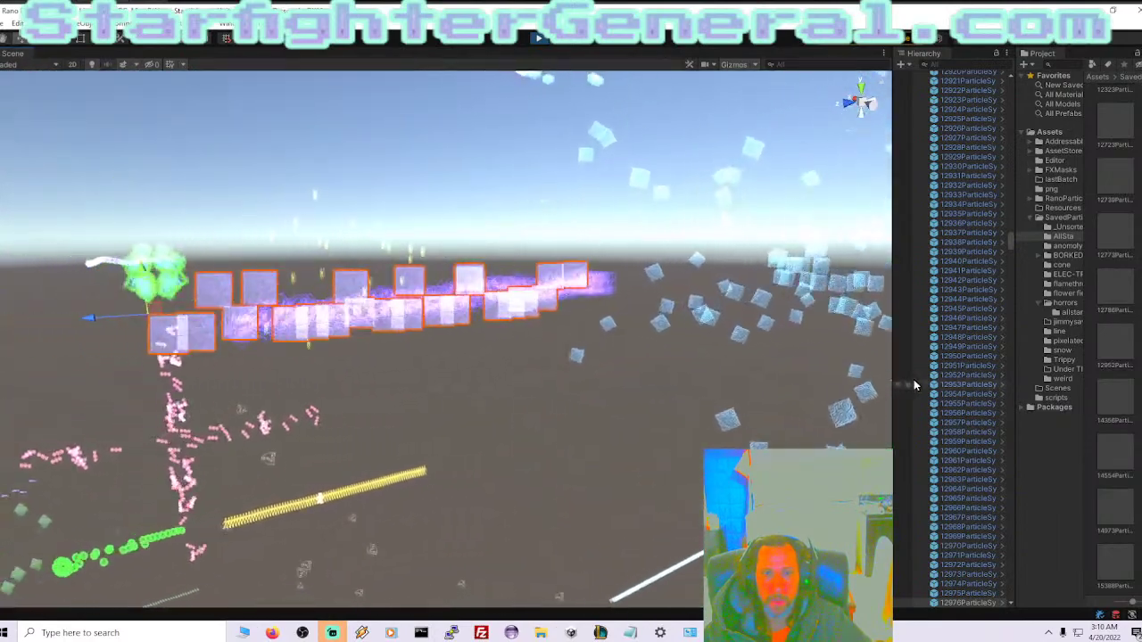
pyautogui.press('Left')
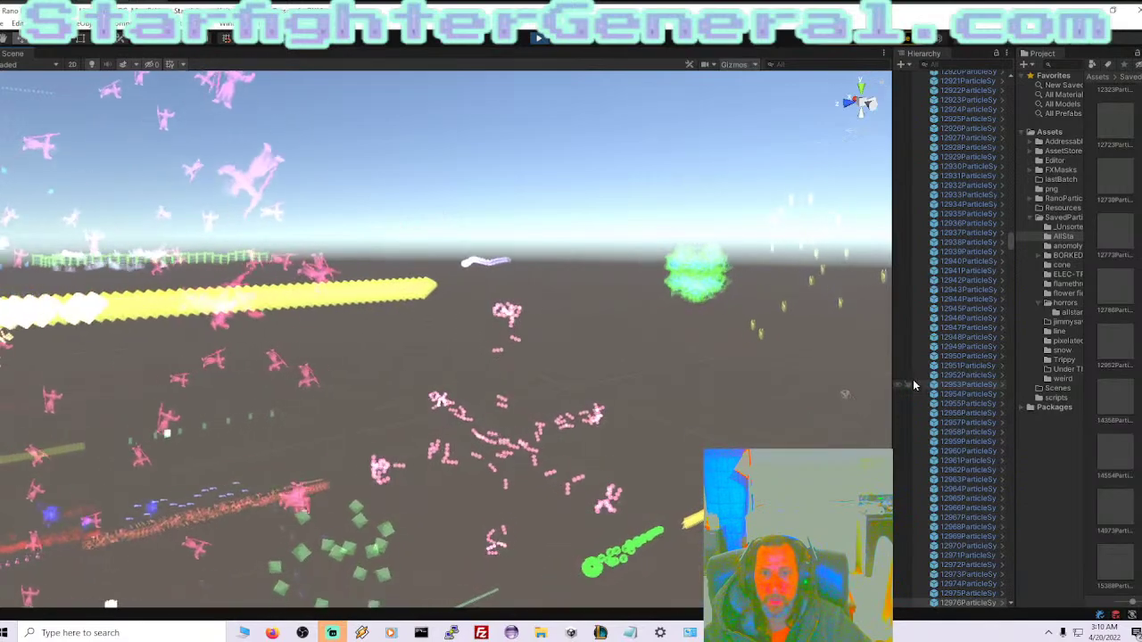
pyautogui.moveTo(703, 326); pyautogui.dragTo(883, 367, button='right')
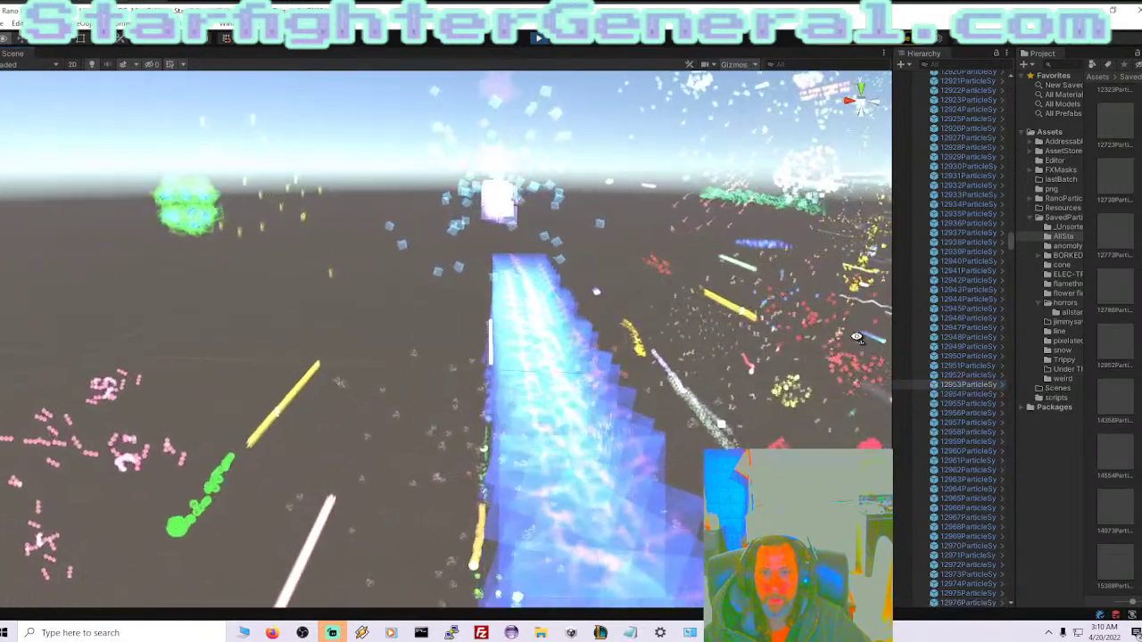
# Frame the translucent squares particle system (12976), single it out from the overlapping effects and save it as a prefab in the pixelated folder.
pyautogui.click(518, 221)
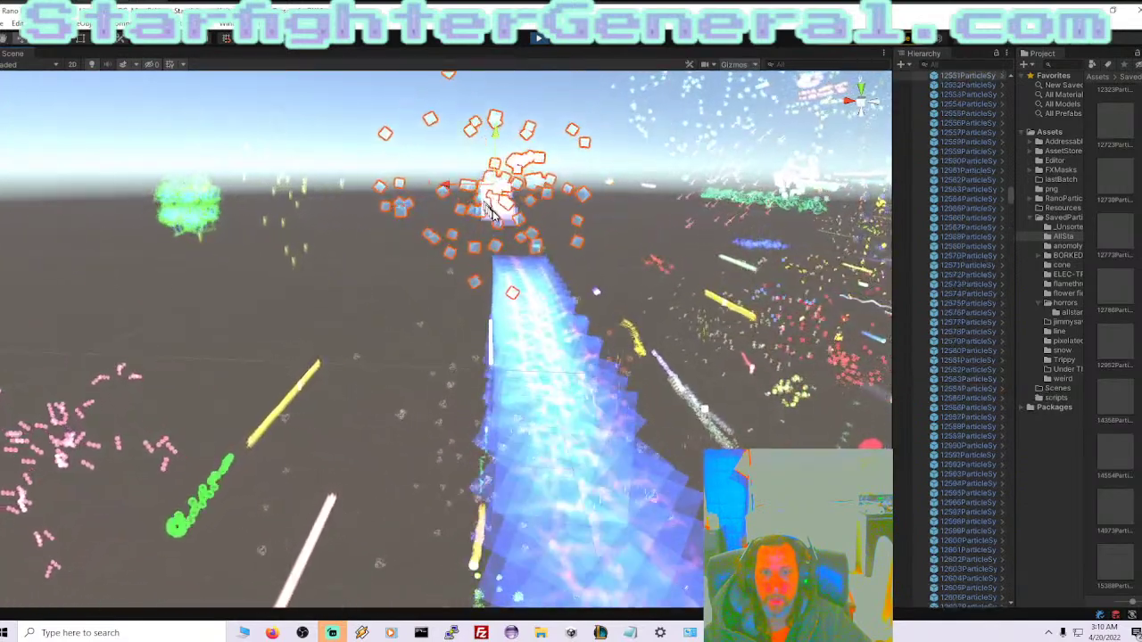
pyautogui.press('f')
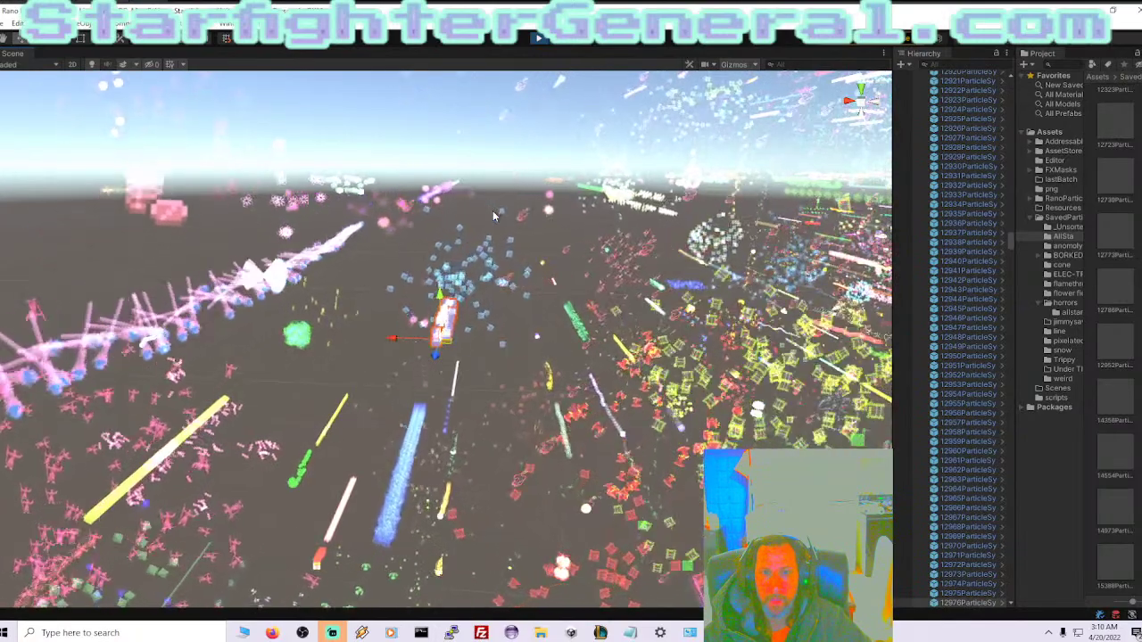
pyautogui.moveTo(456, 226)
pyautogui.keyDown('alt'); pyautogui.mouseDown()
pyautogui.moveTo(559, 245)
pyautogui.moveTo(622, 235)
pyautogui.moveTo(603, 211)
pyautogui.moveTo(468, 224)
pyautogui.mouseUp(); pyautogui.keyUp('alt')
pyautogui.press('Right')
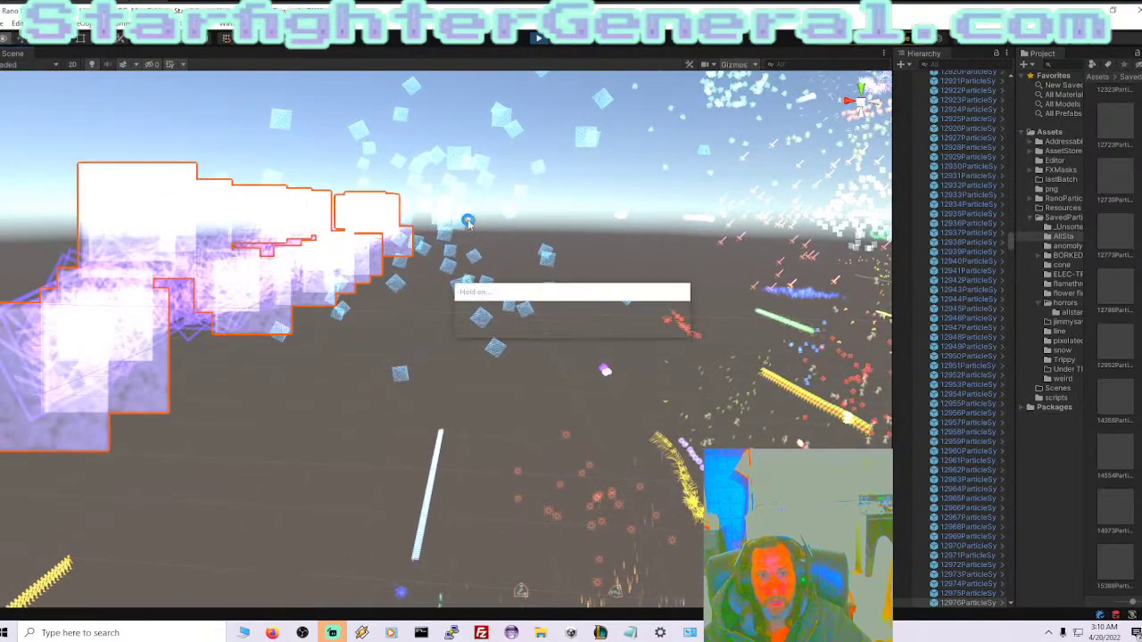
pyautogui.press('Left')
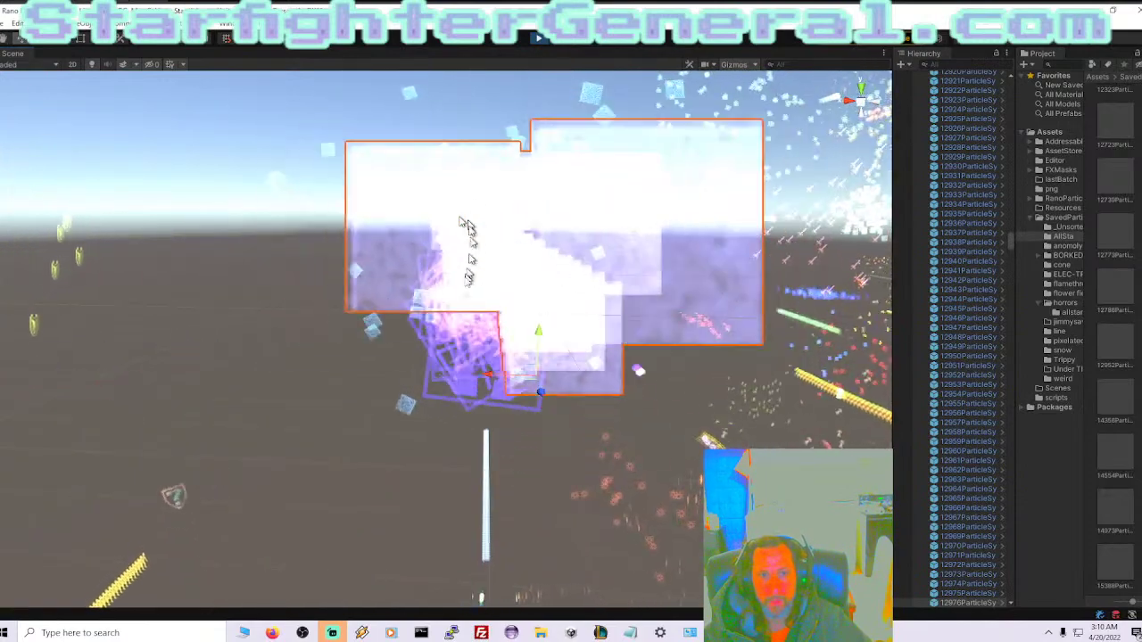
pyautogui.click(463, 350)
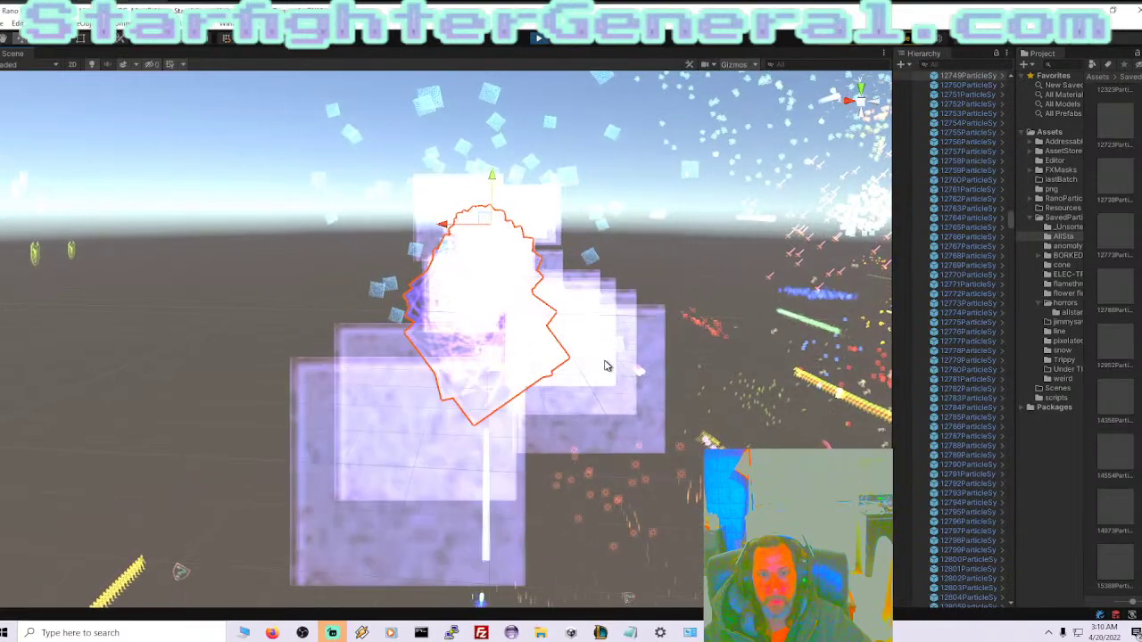
pyautogui.click(607, 362)
pyautogui.click(607, 362)
pyautogui.click(608, 363)
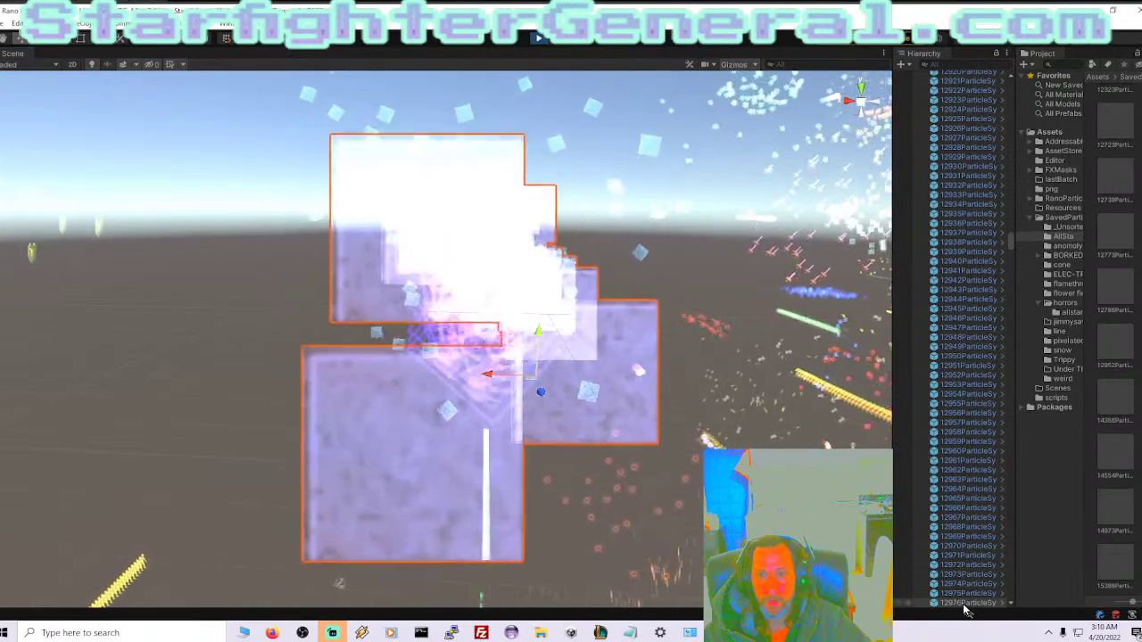
pyautogui.moveTo(964, 604); pyautogui.dragTo(999, 579)
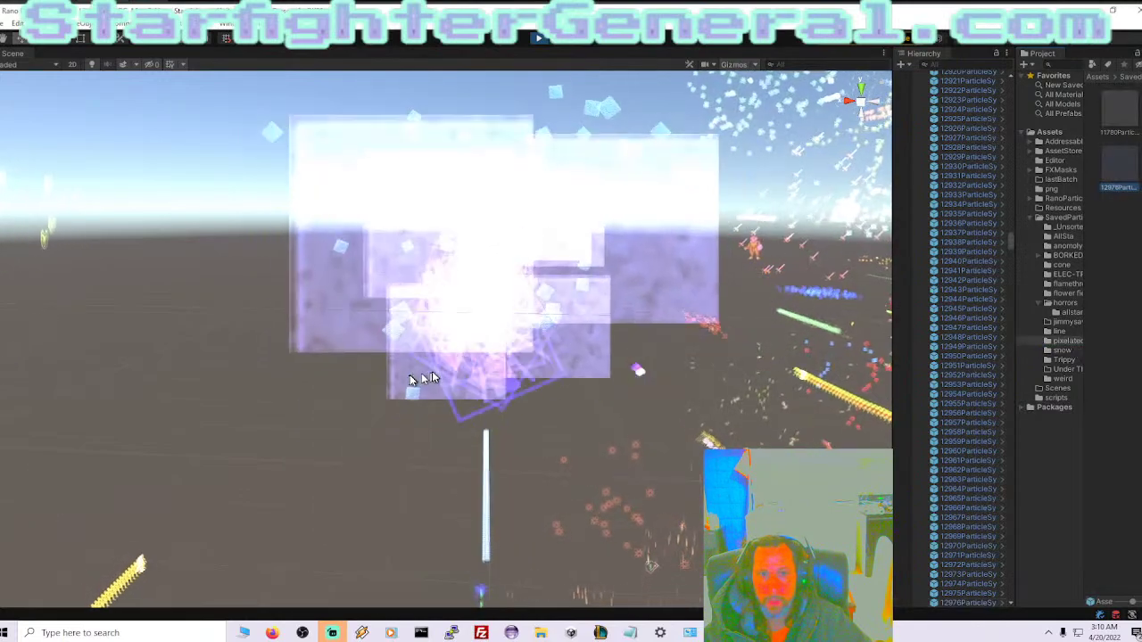
# Select the purple trail particle system (12749) and save it as an original prefab in the line folder.
pyautogui.click(465, 399)
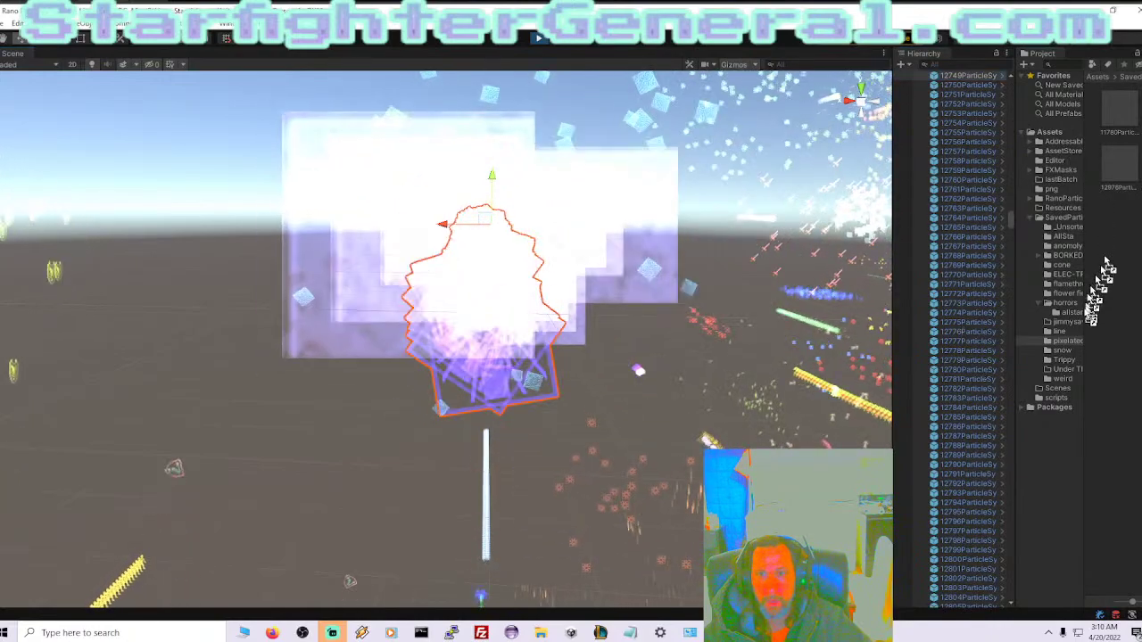
pyautogui.click(1068, 342)
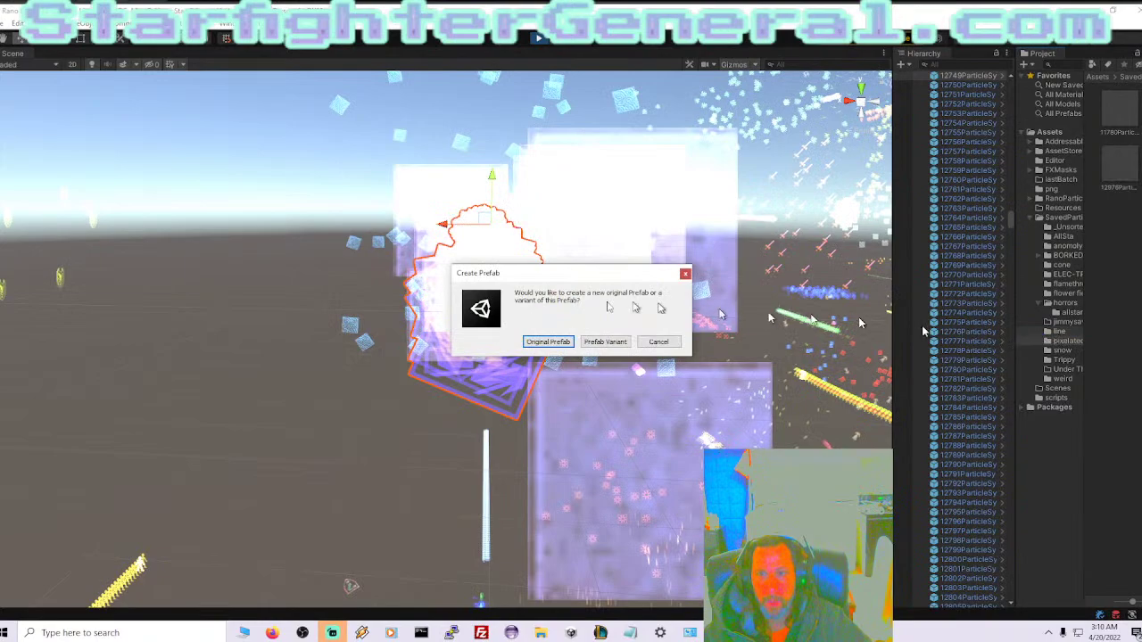
pyautogui.click(548, 342)
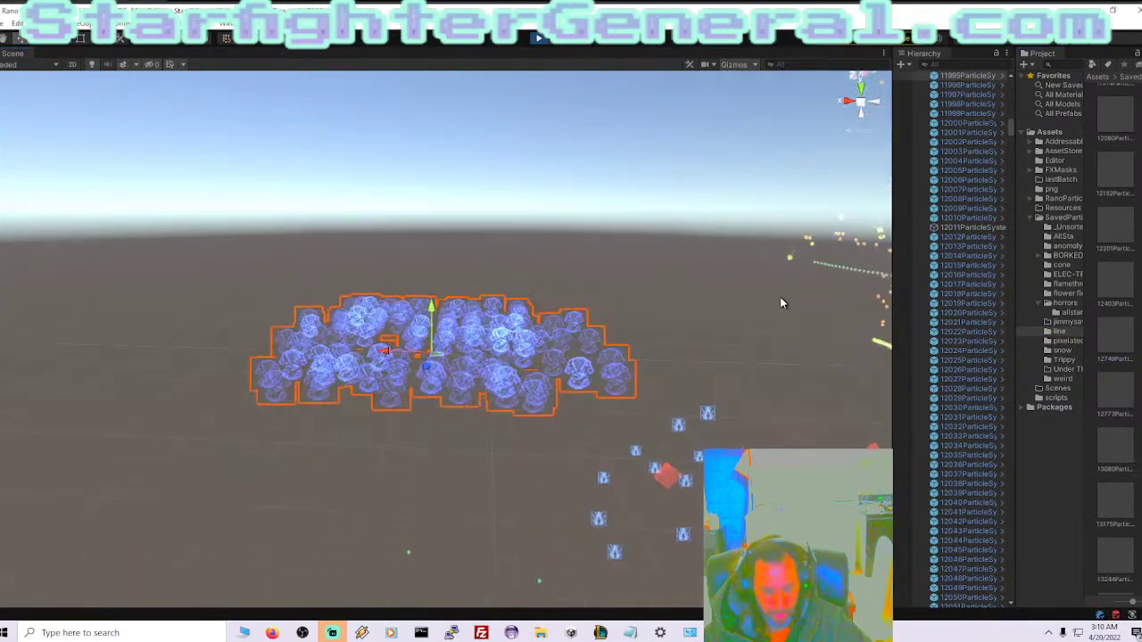
# Select the blue jellyfish-like swarm (11995) and save it as an original prefab in the folder starting with "Under T".
pyautogui.click(709, 339)
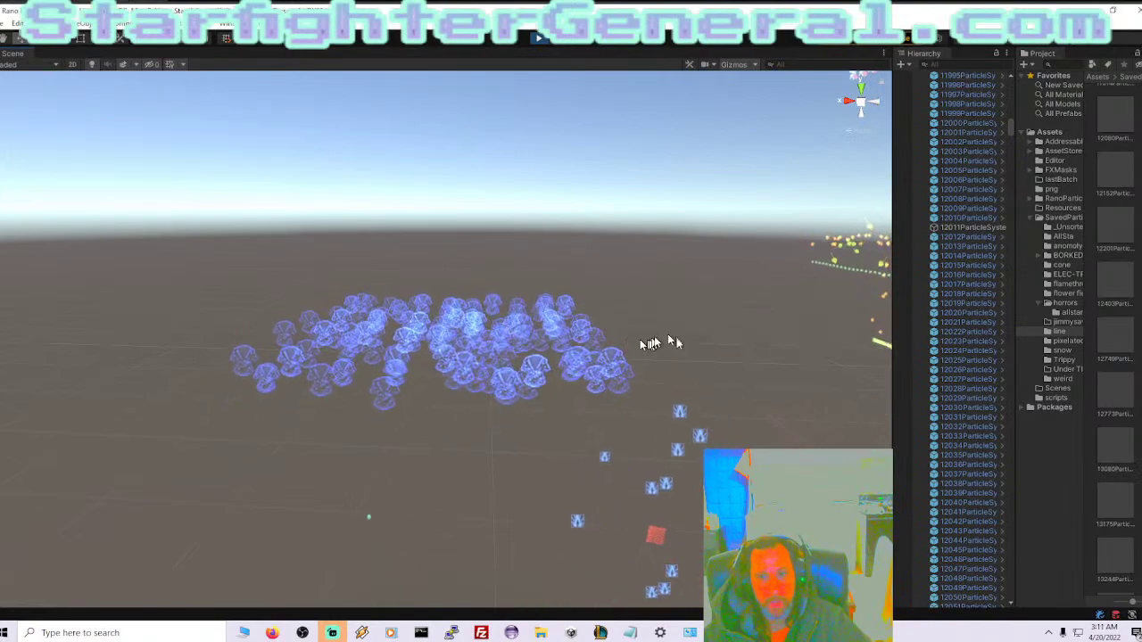
pyautogui.click(530, 325)
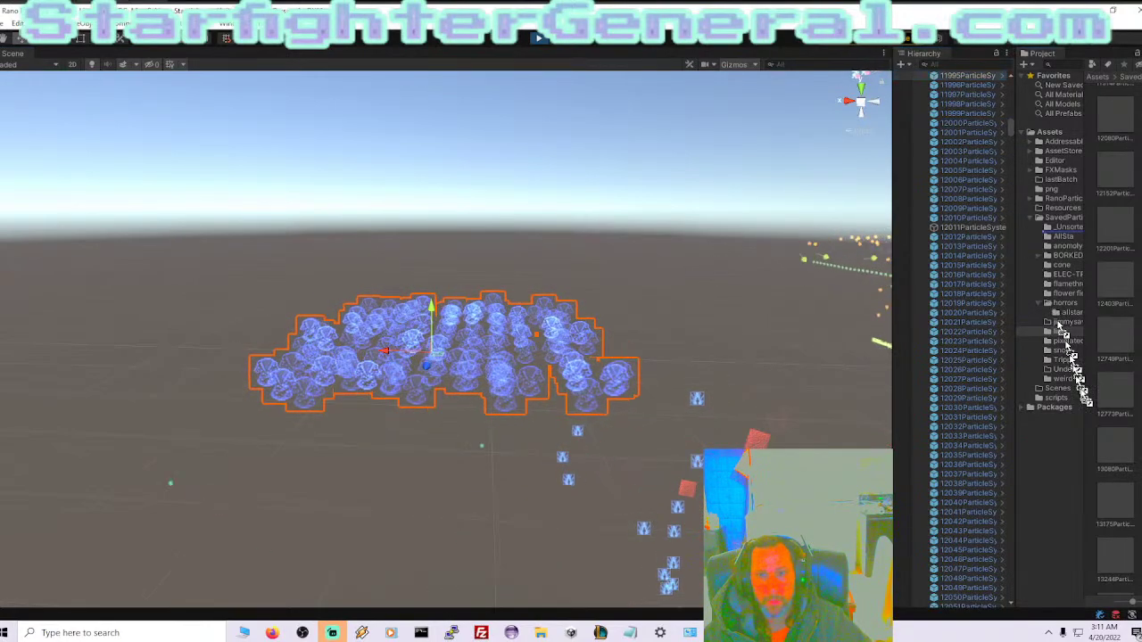
pyautogui.moveTo(1060, 328); pyautogui.dragTo(1061, 378)
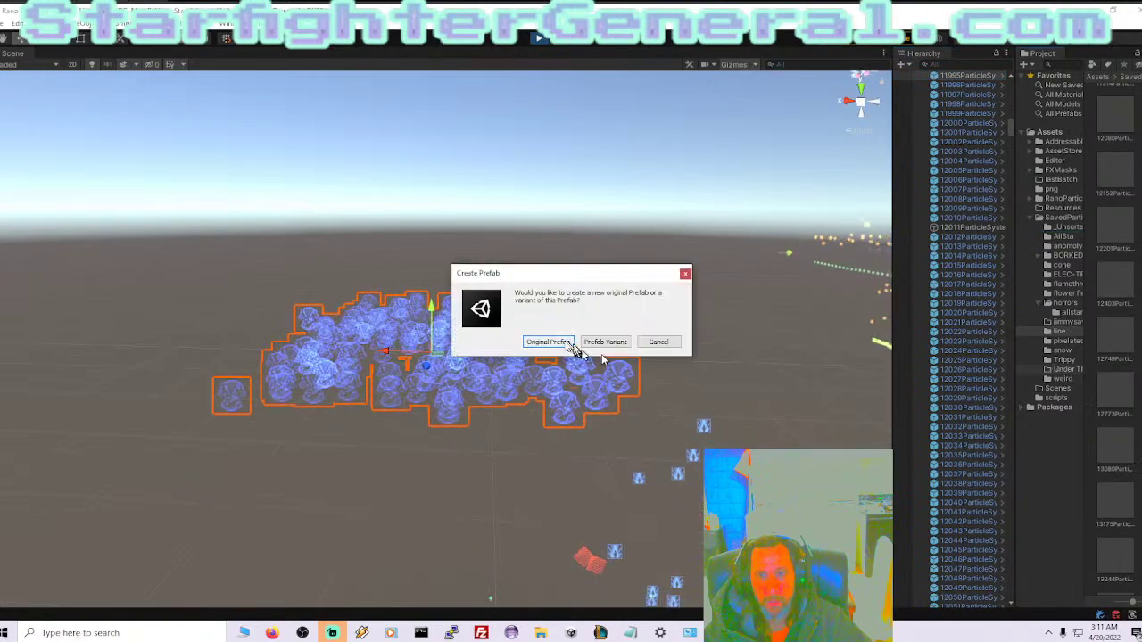
pyautogui.click(570, 343)
# Return from the particle12027 prefab to the scene, view the cyan trail (12033), and frame the white-green trail (12032).
pyautogui.click(1001, 379)
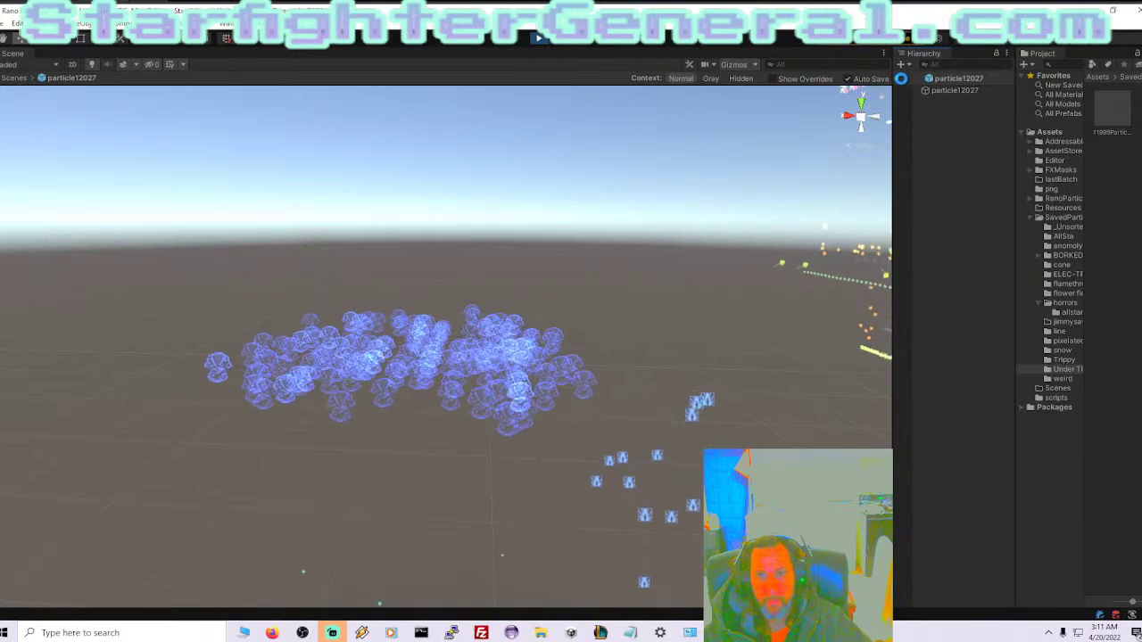
pyautogui.click(898, 78)
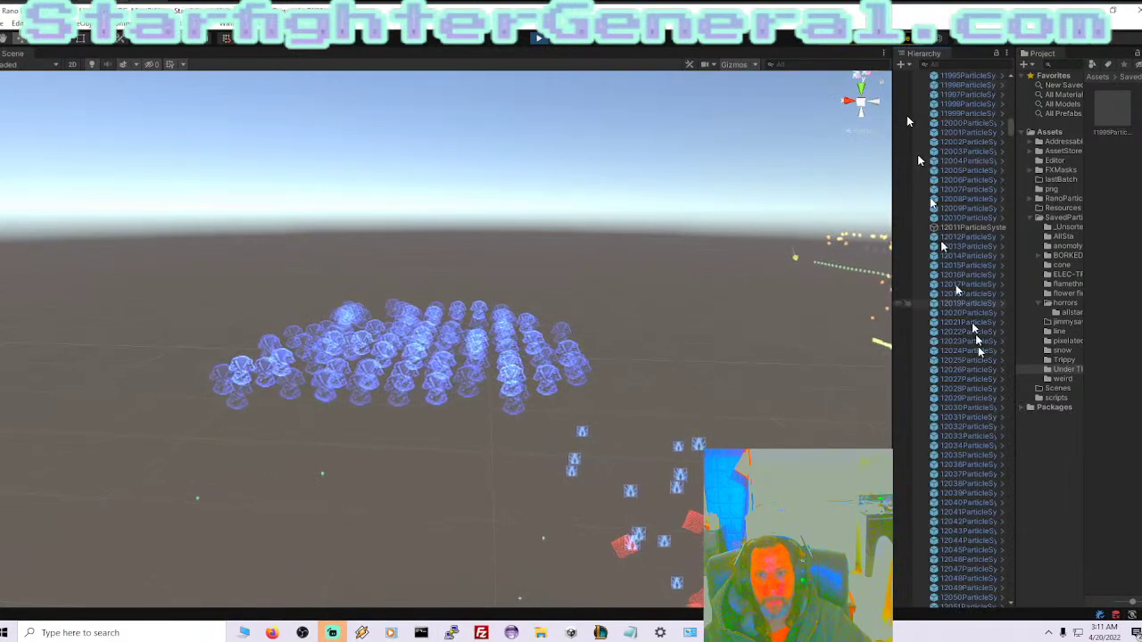
pyautogui.click(974, 436)
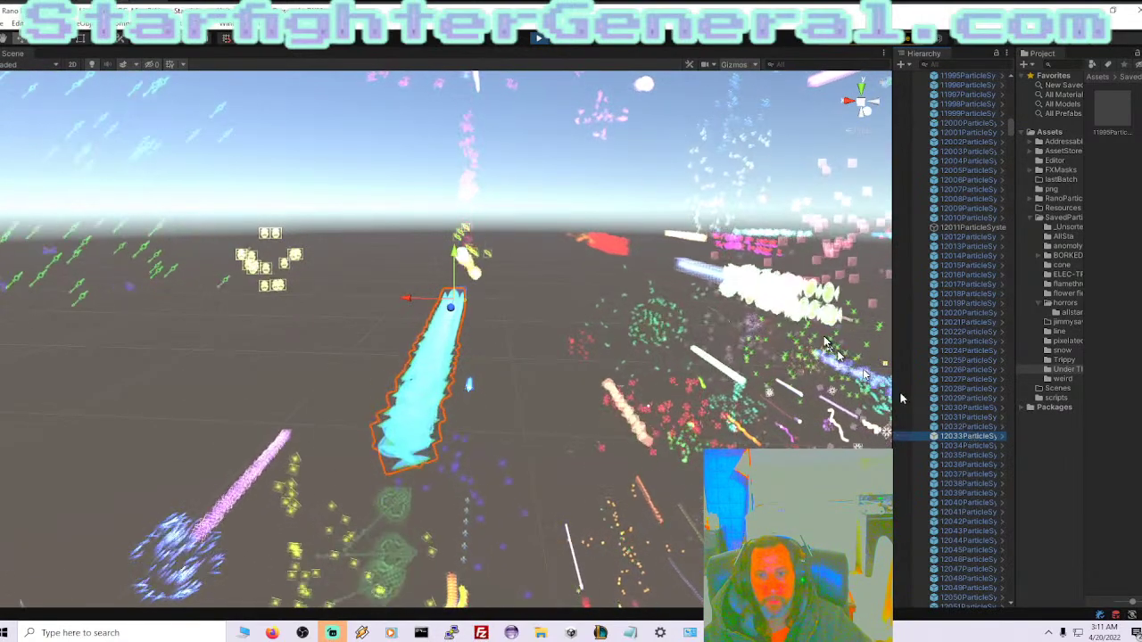
pyautogui.click(803, 299)
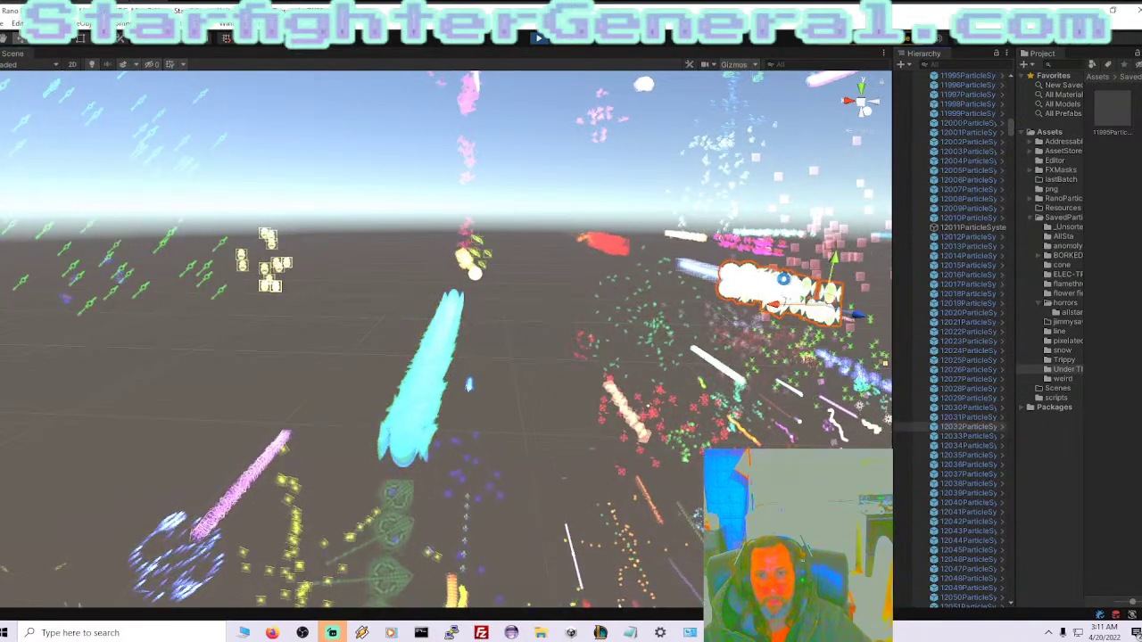
pyautogui.press('f')
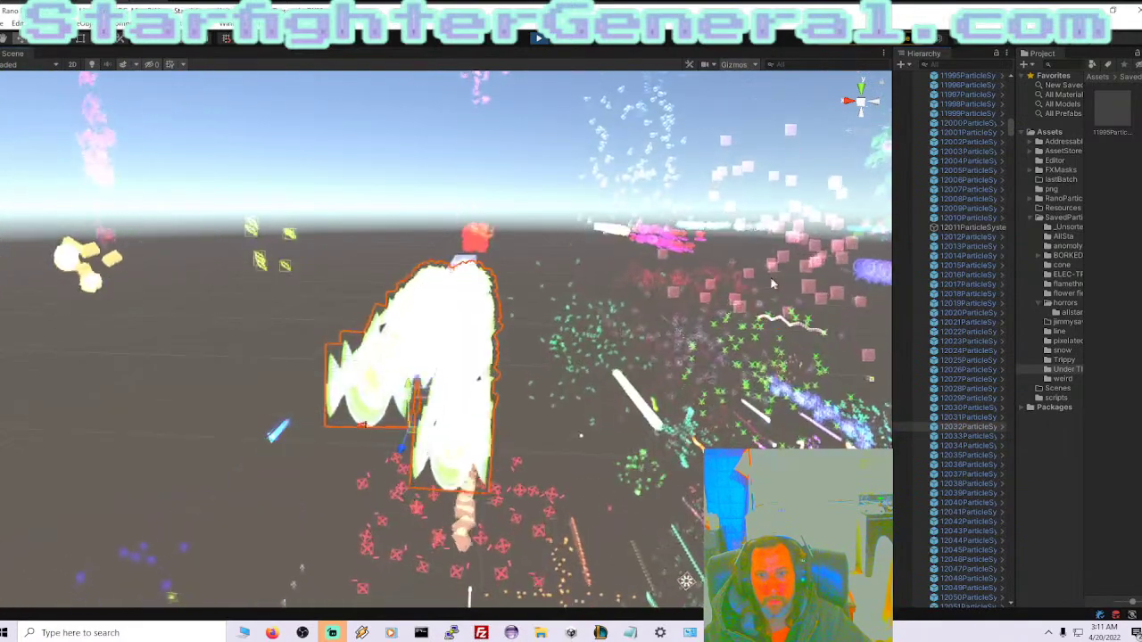
# Select and frame the pale yellow cube trail (11947) and save it as a prefab in the AllSta folder.
pyautogui.moveTo(629, 300); pyautogui.dragTo(455, 274, button='right')
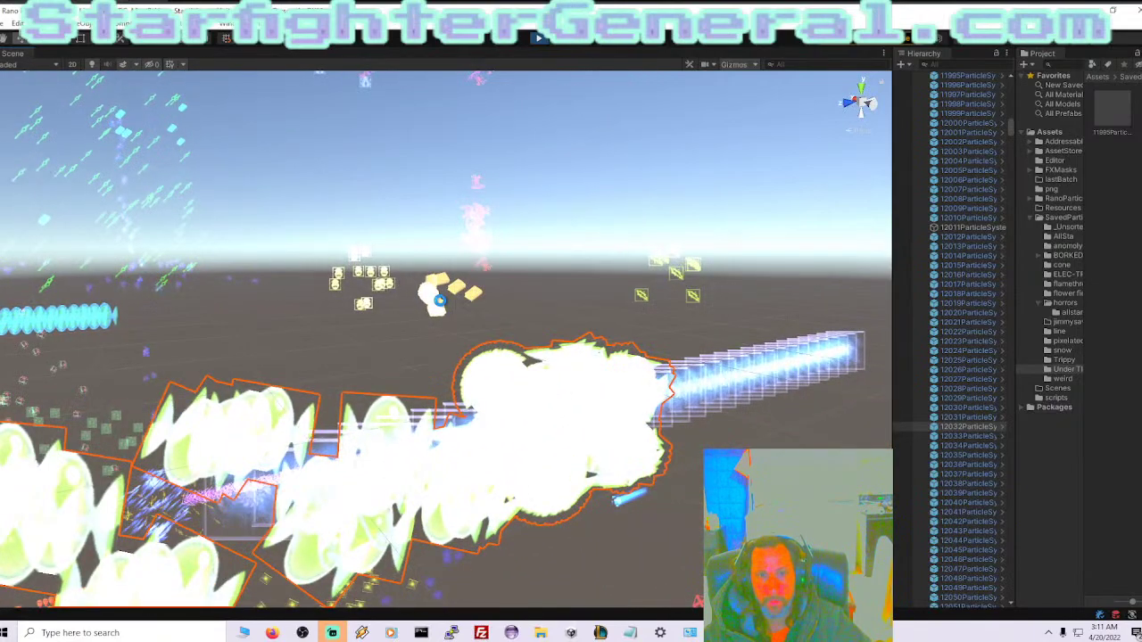
pyautogui.click(439, 301)
pyautogui.press('f')
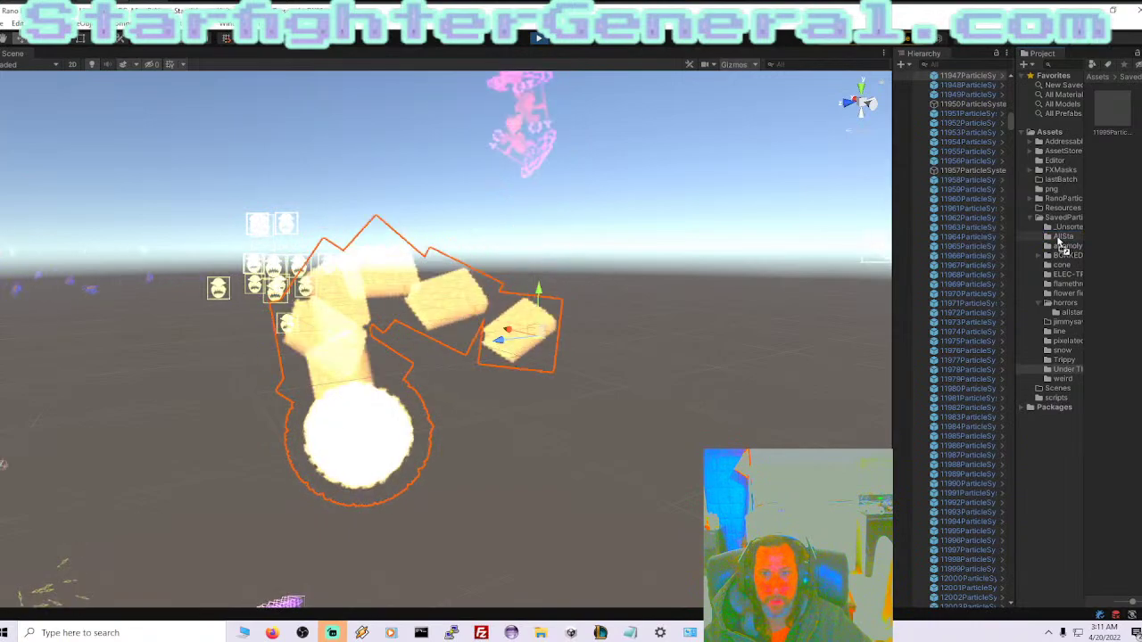
pyautogui.moveTo(1061, 246); pyautogui.dragTo(1063, 246)
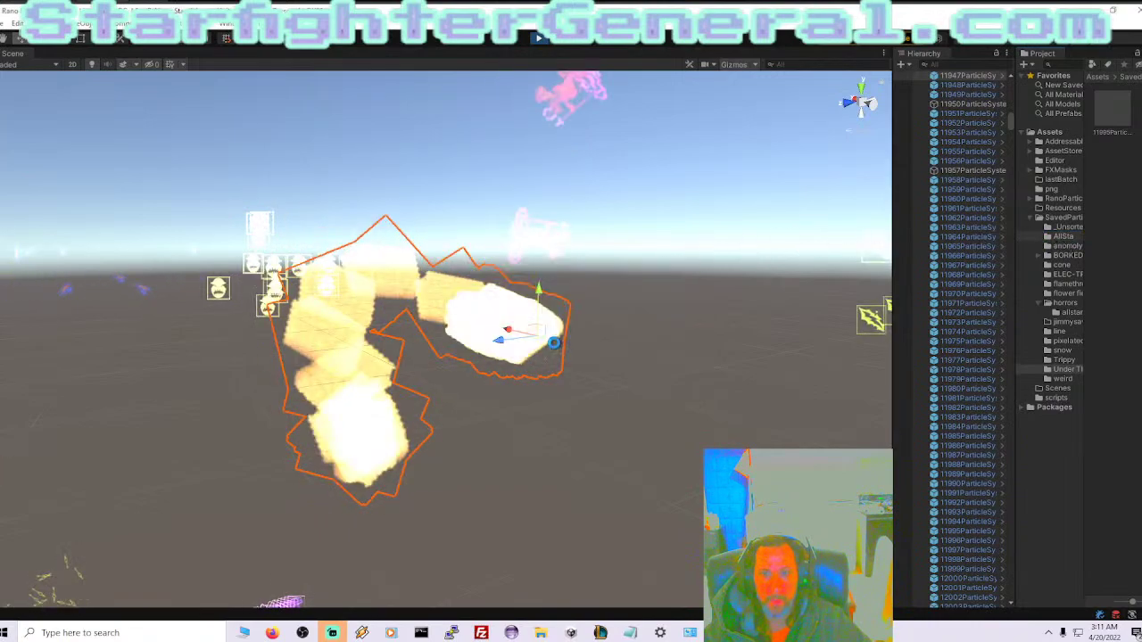
# Check particle system 11985, then frame the fiery stream (11987) and save it as a prefab in the flamethrower folder.
pyautogui.doubleClick(976, 438)
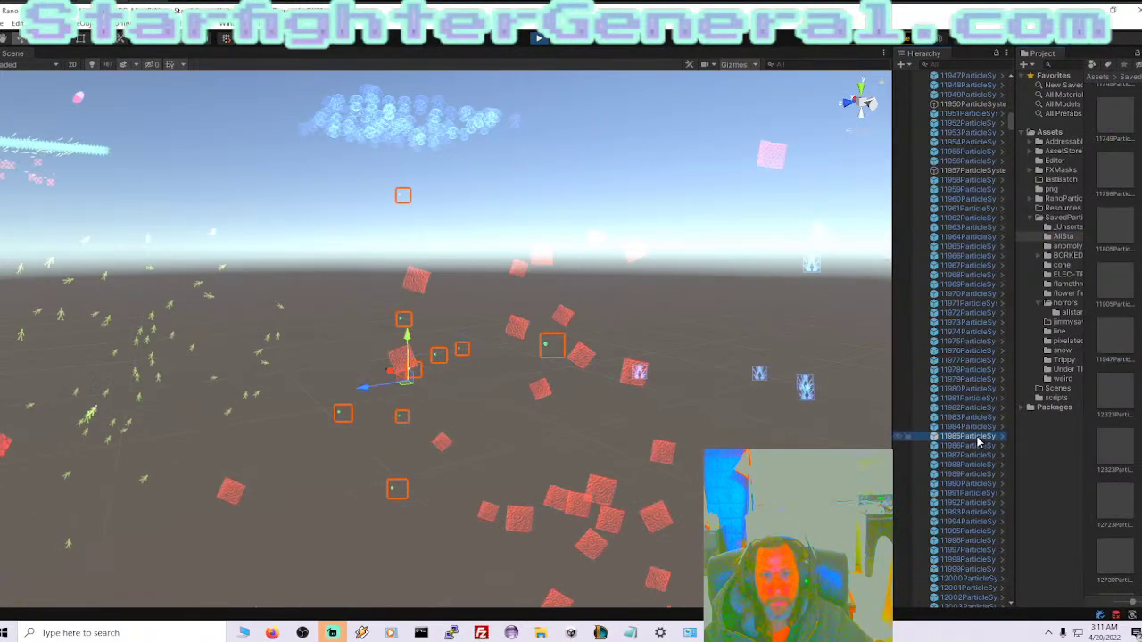
pyautogui.doubleClick(978, 455)
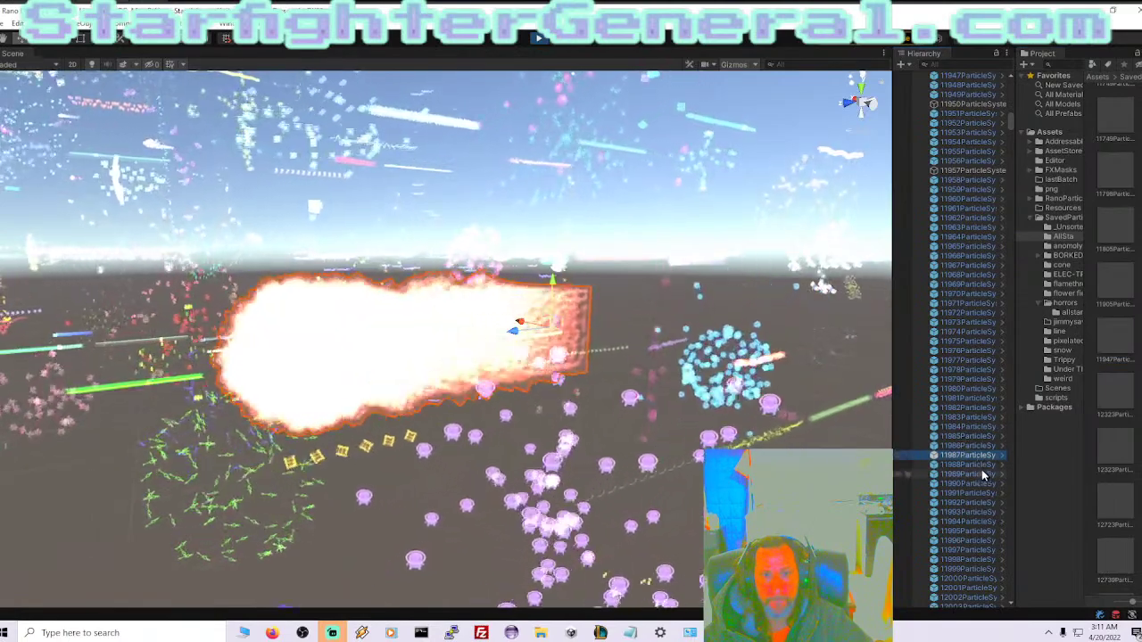
pyautogui.moveTo(961, 455); pyautogui.dragTo(1052, 335)
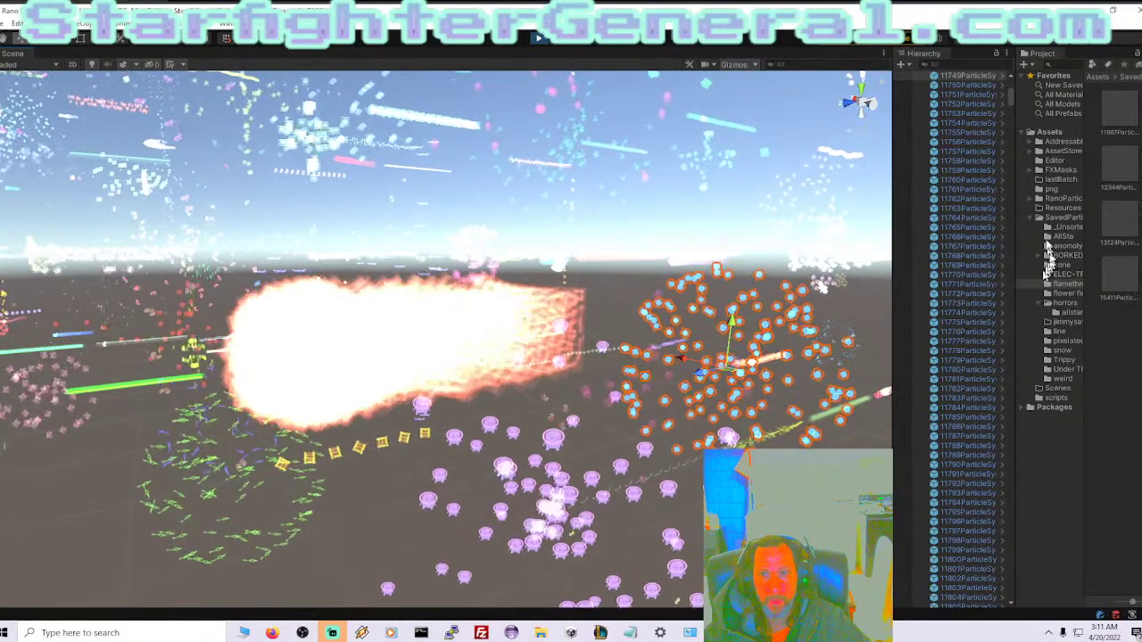
pyautogui.rightClick(1057, 219)
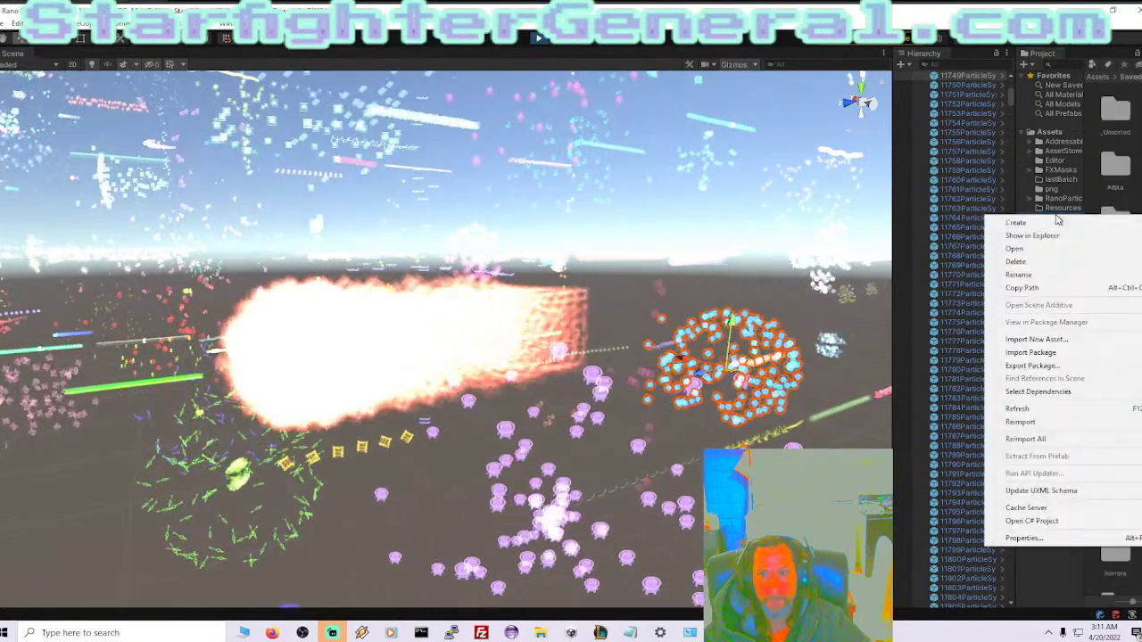
pyautogui.moveTo(1049, 228)
pyautogui.click(906, 166)
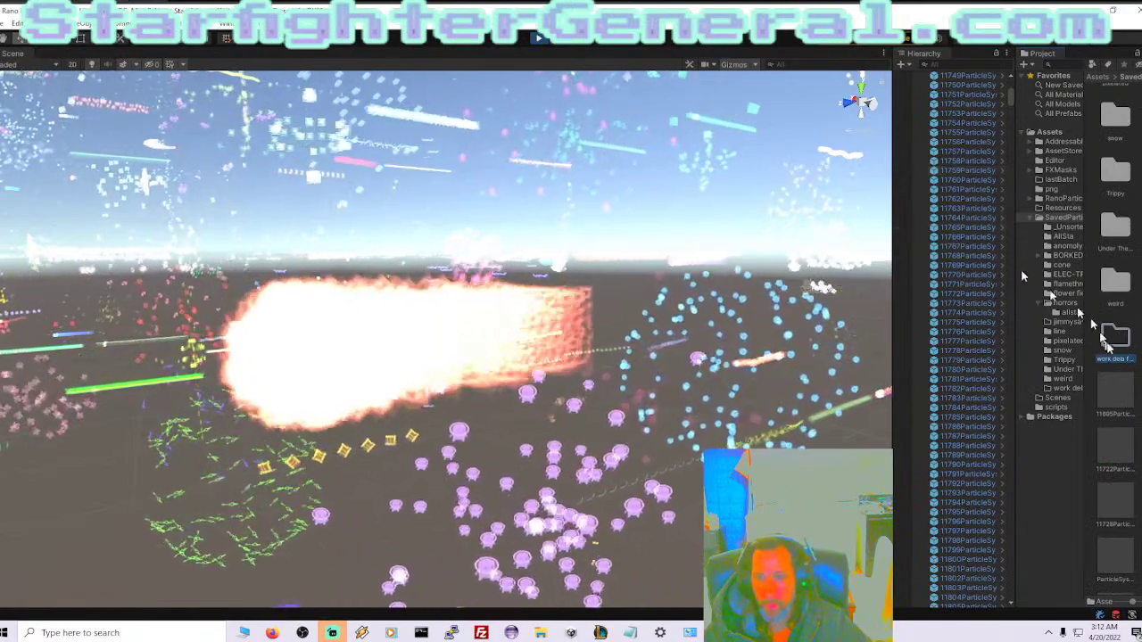
pyautogui.click(1066, 389)
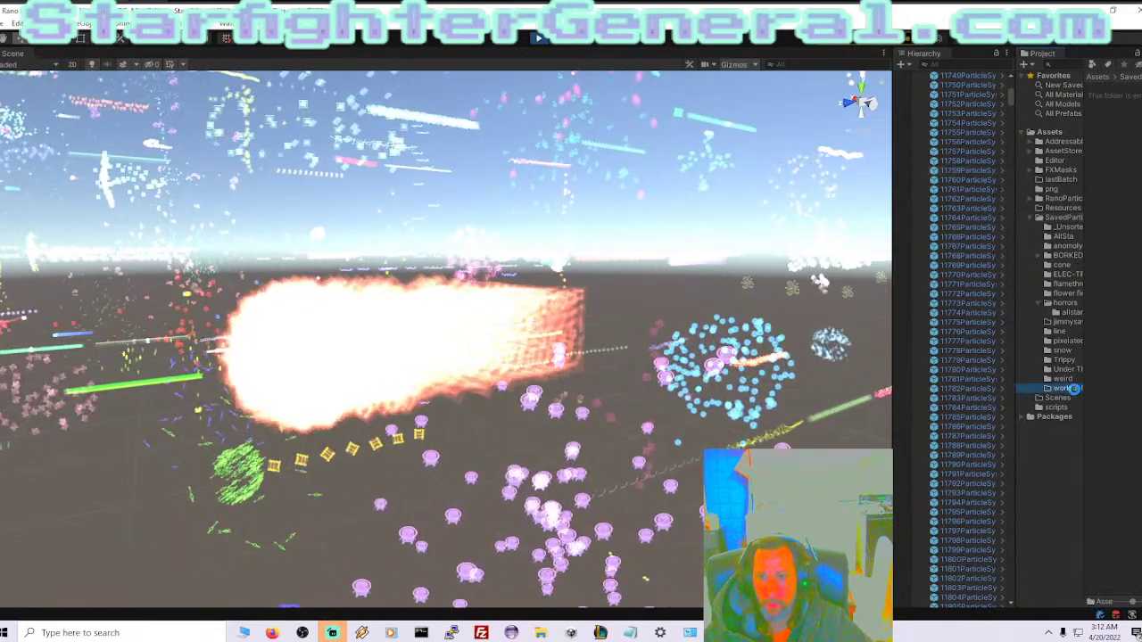
pyautogui.press('Delete')
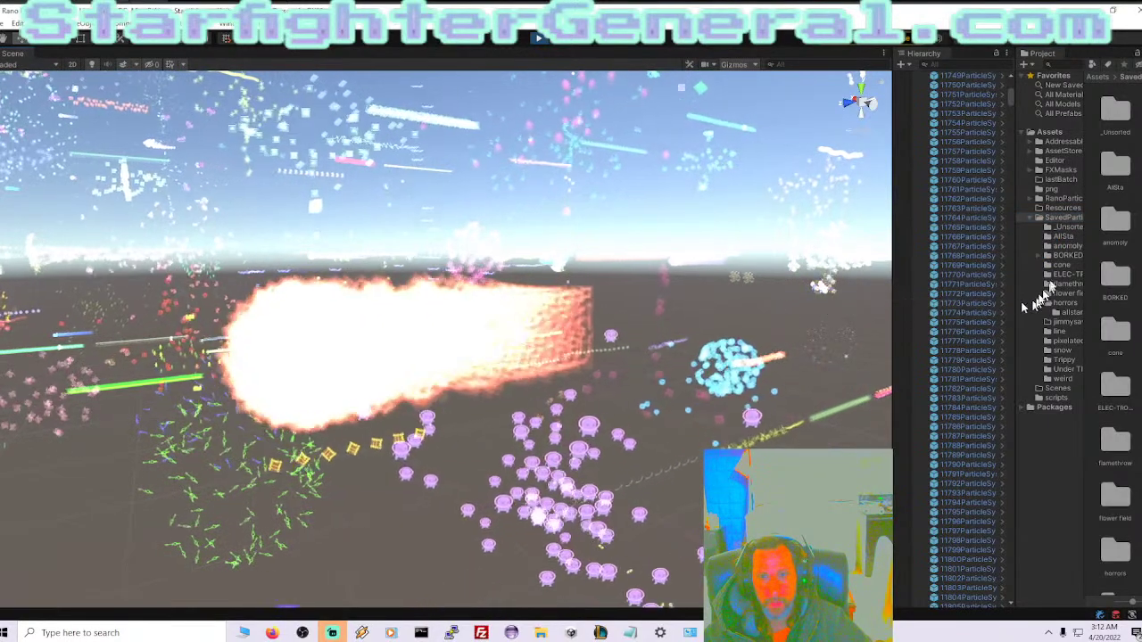
# Create a fireworks folder inside SavedParticles and save the blue spherical burst (11749) in it as a prefab.
pyautogui.rightClick(1052, 226)
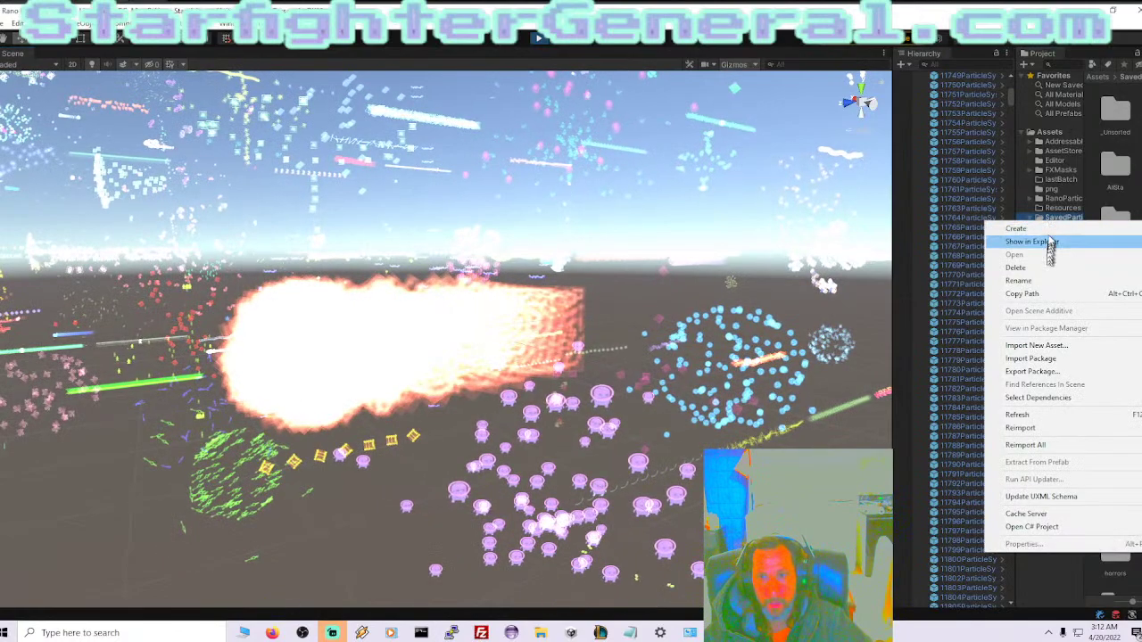
pyautogui.moveTo(1051, 234)
pyautogui.click(892, 164)
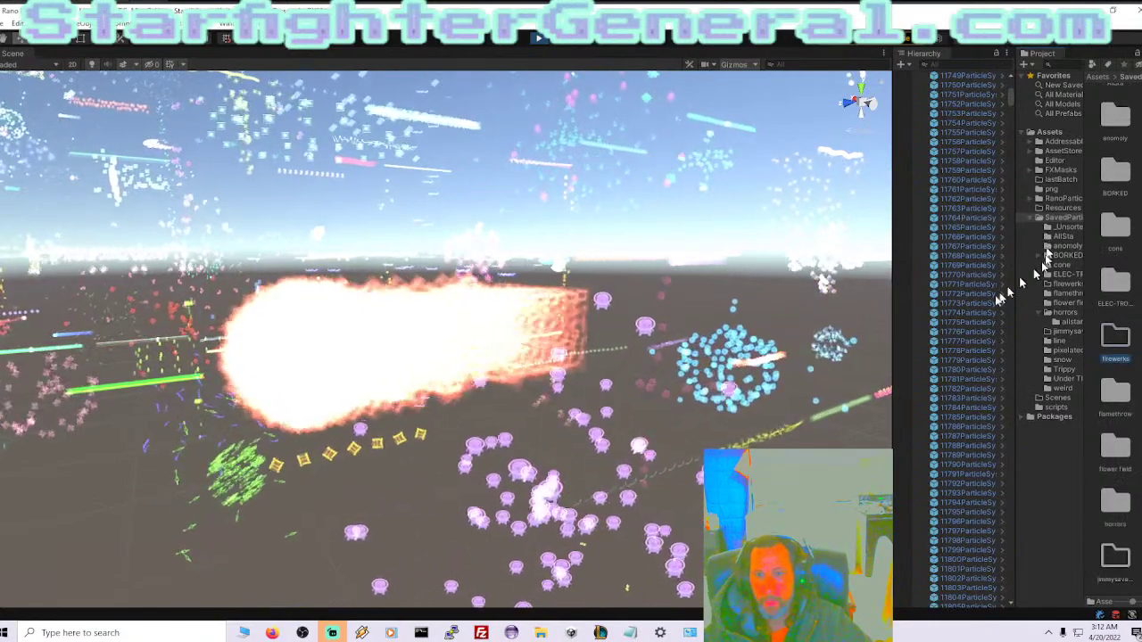
pyautogui.click(714, 357)
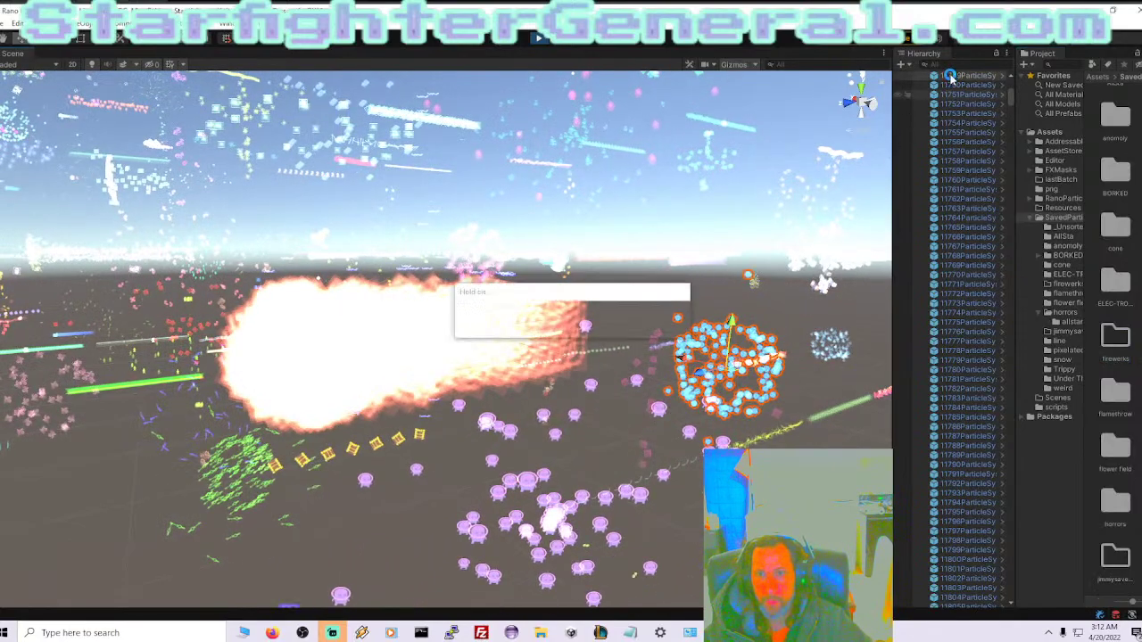
pyautogui.moveTo(950, 76); pyautogui.dragTo(1106, 332)
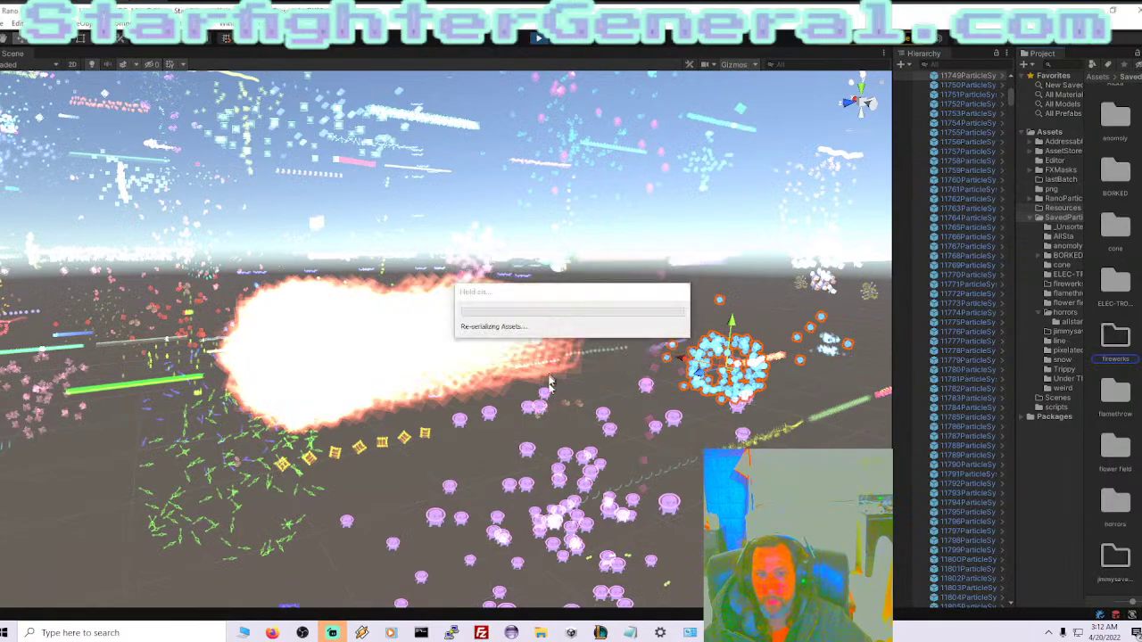
# Save the magenta trail (11776) as a prefab in the _Unsorted folder and the blue trail (11777) in the line folder.
pyautogui.click(946, 332)
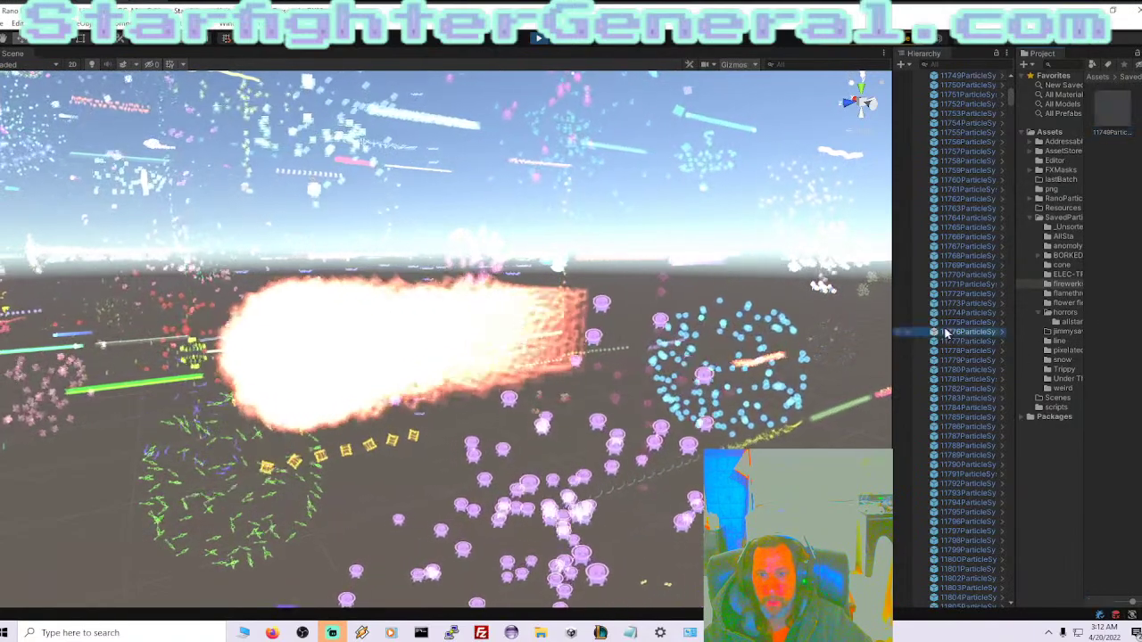
pyautogui.doubleClick(945, 332)
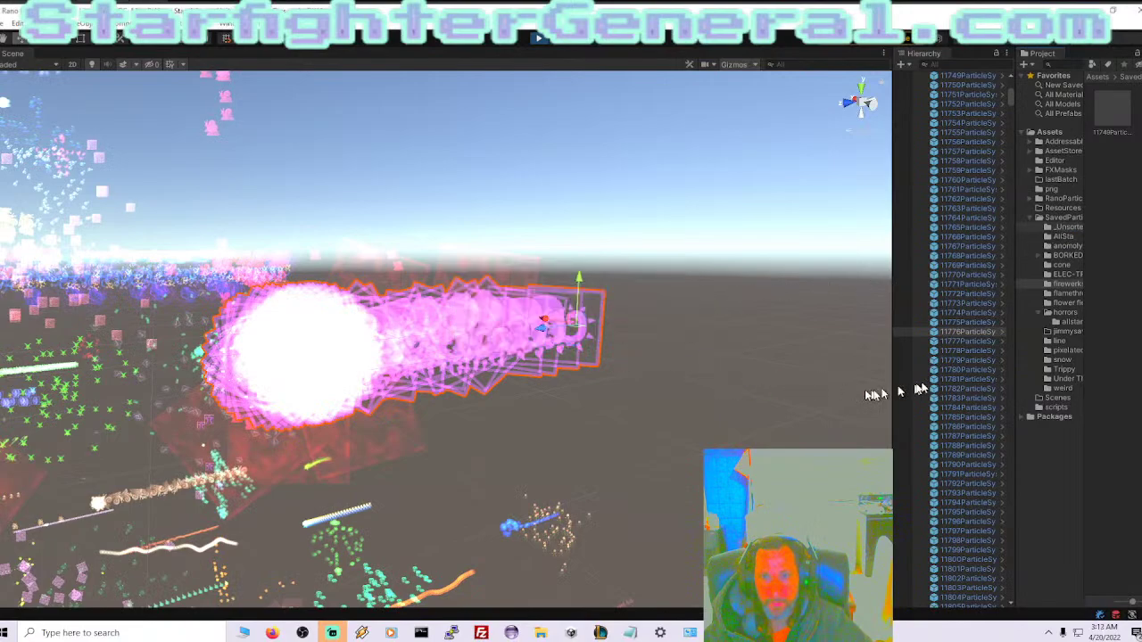
pyautogui.click(970, 344)
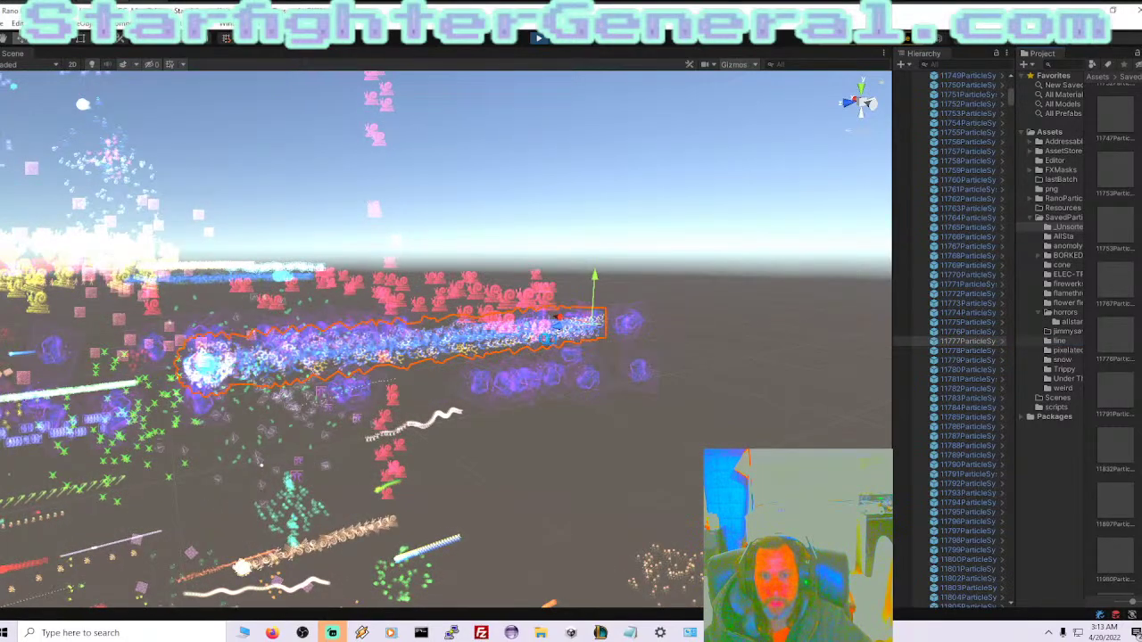
# Look through particle systems 11778 to 11782 and save the glowing orange-edged trail (11781) as a prefab in the line folder.
pyautogui.click(974, 351)
pyautogui.click(967, 360)
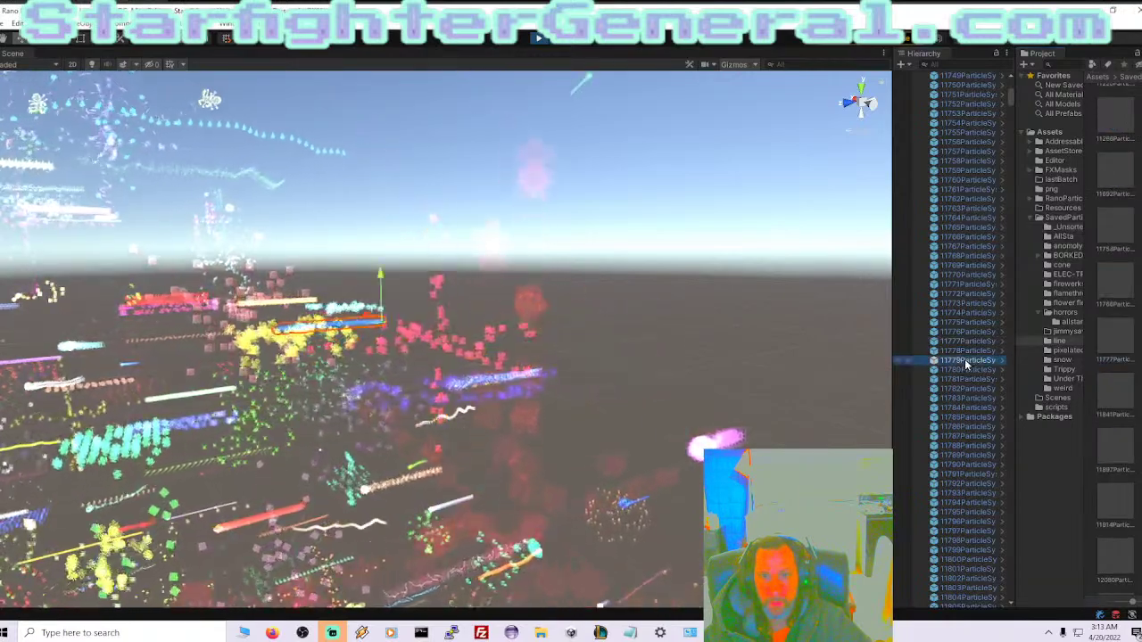
pyautogui.click(962, 370)
pyautogui.click(956, 379)
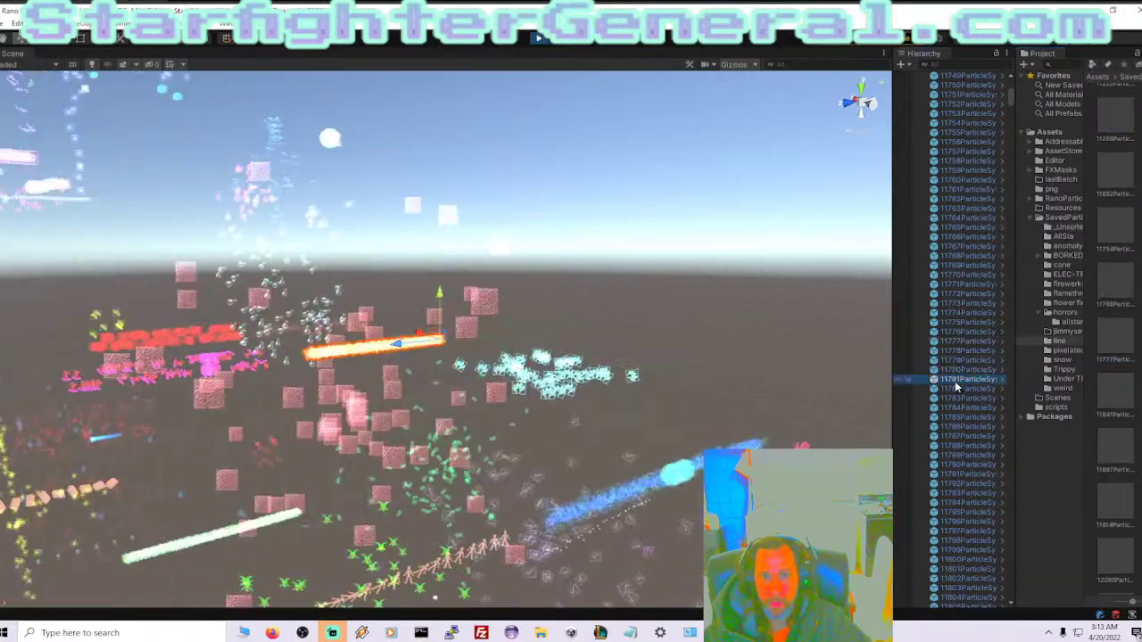
pyautogui.click(950, 389)
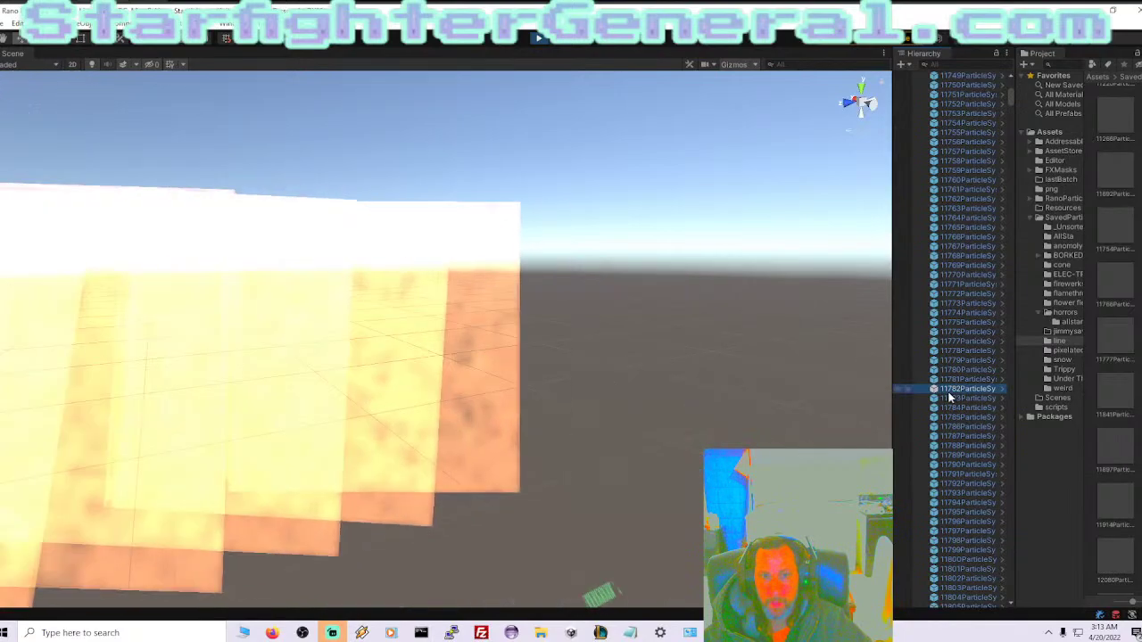
pyautogui.click(955, 381)
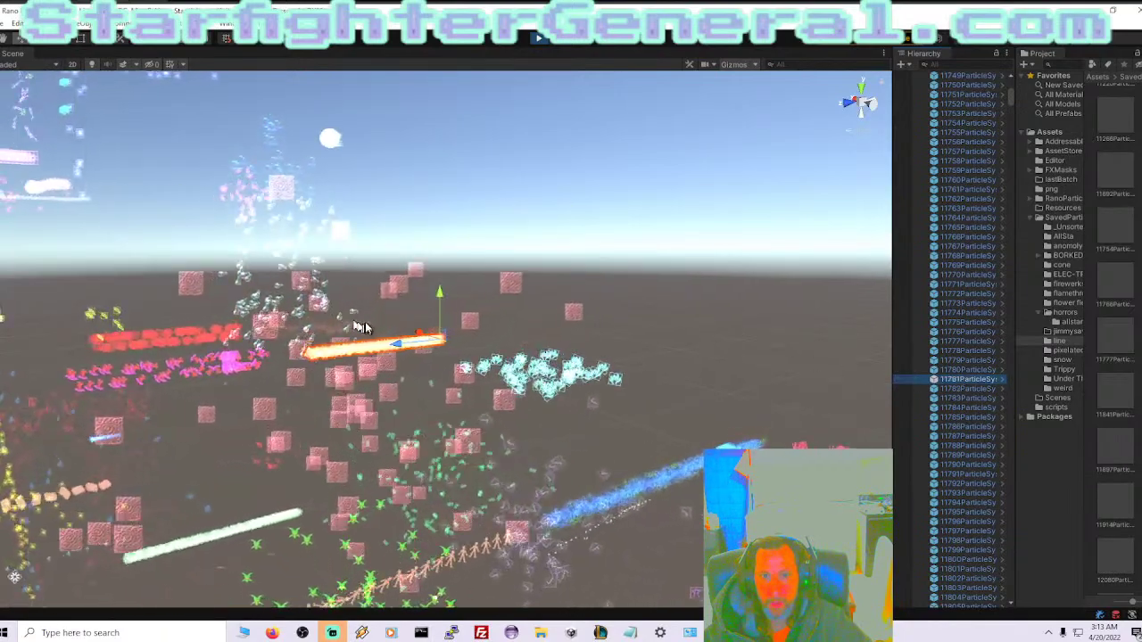
pyautogui.scroll(5, 371, 320)
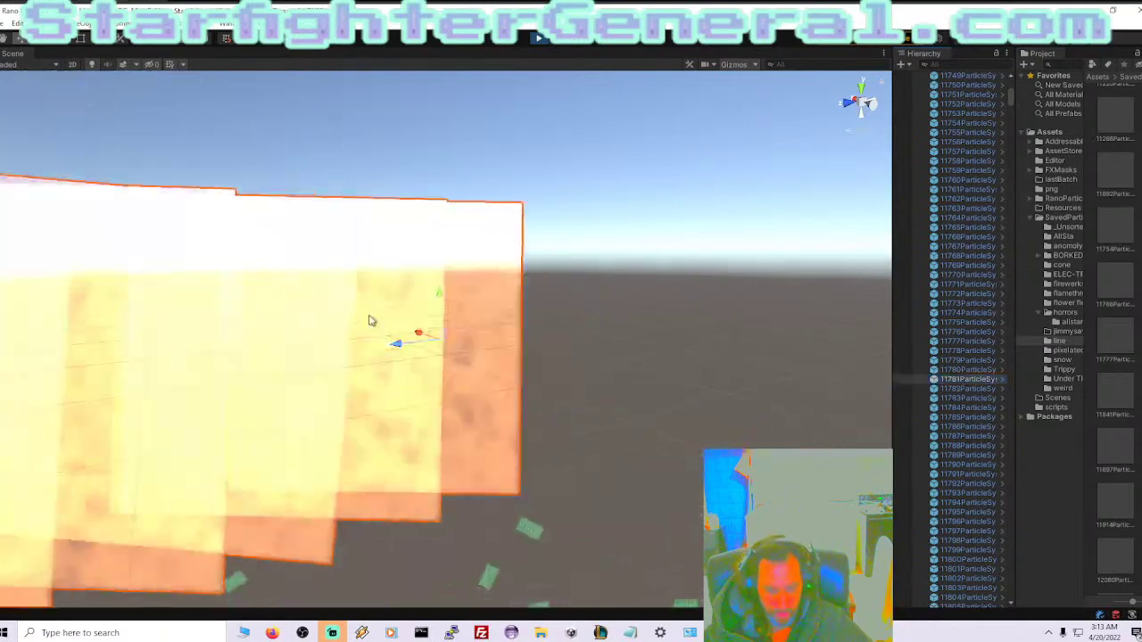
pyautogui.keyDown('alt'); pyautogui.moveTo(371, 320); pyautogui.dragTo(285, 339); pyautogui.keyUp('alt')
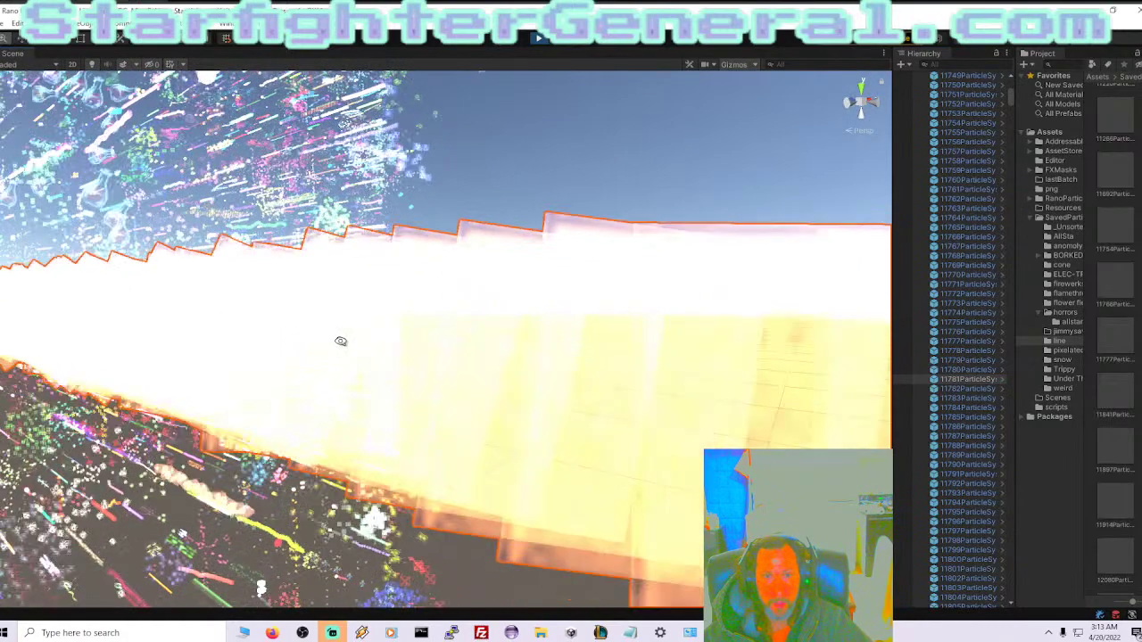
pyautogui.moveTo(337, 346); pyautogui.dragTo(660, 386, button='right')
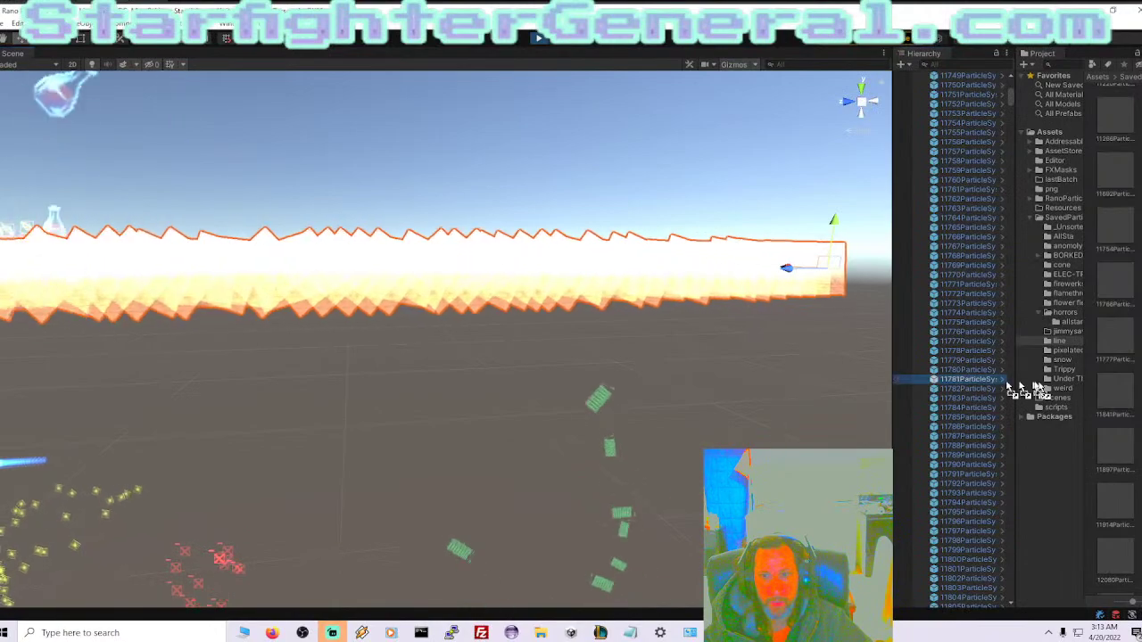
pyautogui.moveTo(1037, 385); pyautogui.dragTo(1066, 343)
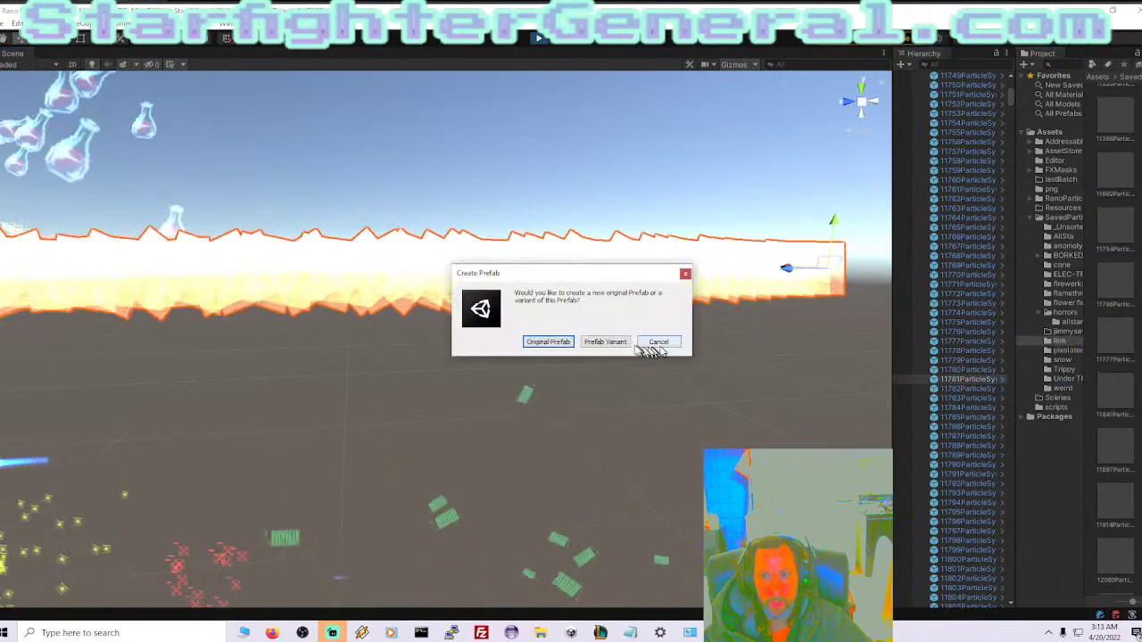
# Frame the yellow-streaked system (11782), then save the pale curved-stripe trail (11783) as a prefab in the pixelated folder.
pyautogui.doubleClick(953, 389)
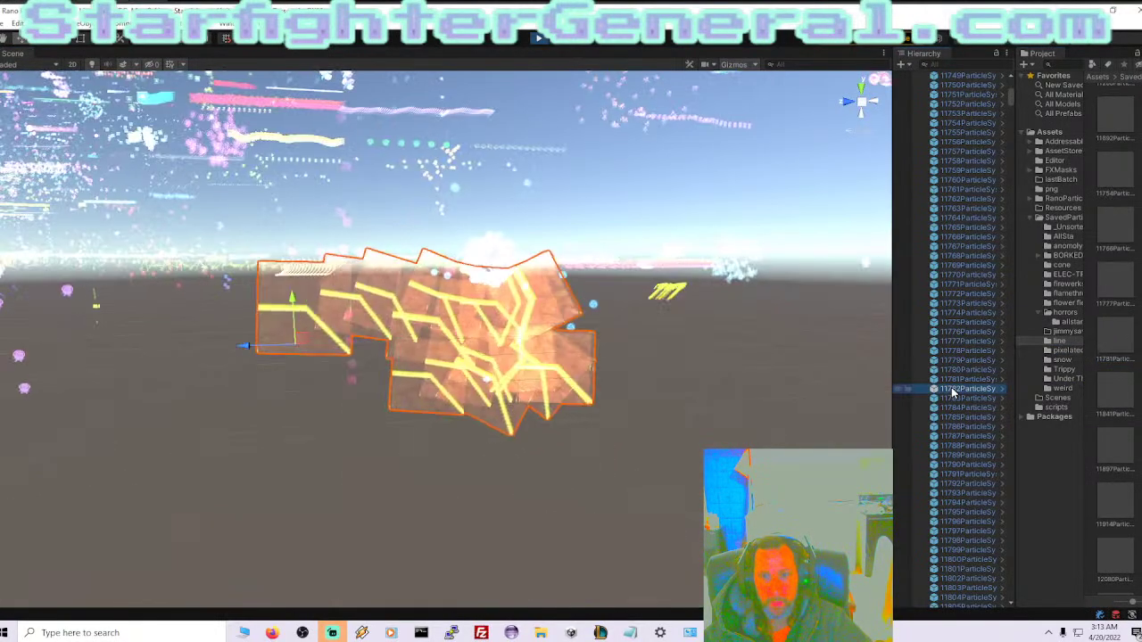
pyautogui.doubleClick(950, 399)
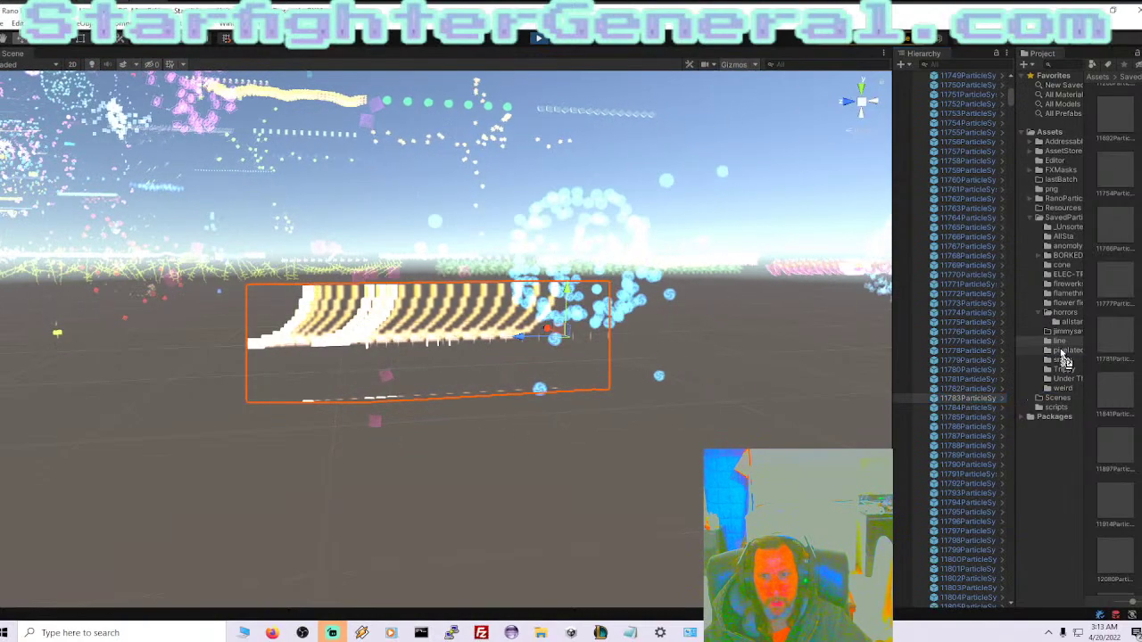
pyautogui.moveTo(1066, 357); pyautogui.dragTo(1063, 354)
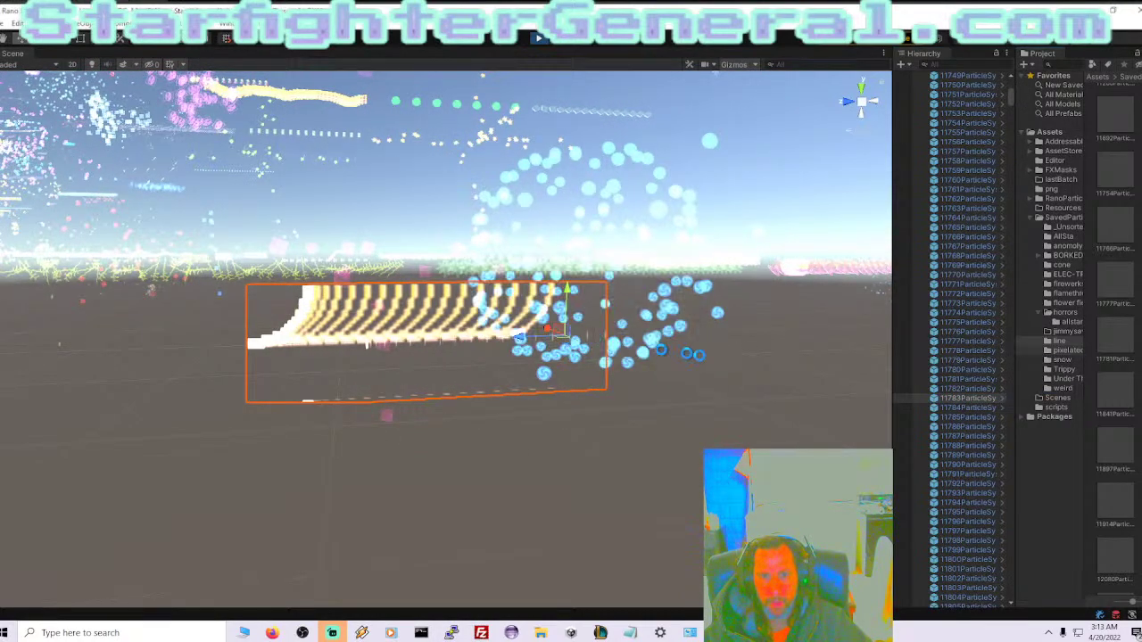
# View particle systems 11784 and 11785, then save the sword-and-skull row (11786) as an original prefab in the horrors folder.
pyautogui.doubleClick(971, 410)
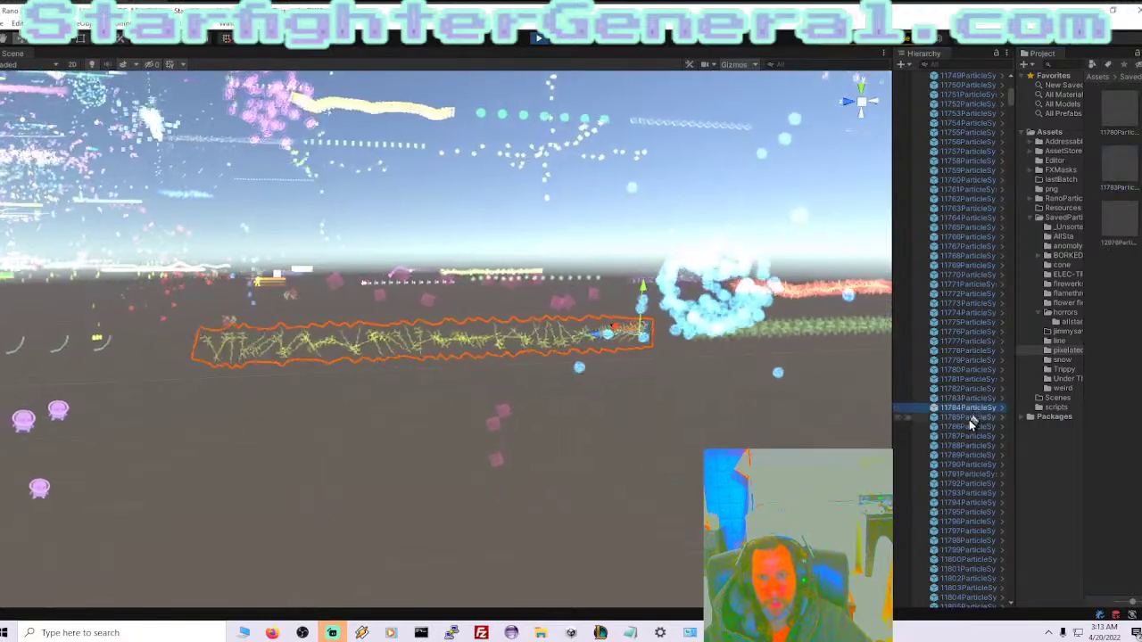
pyautogui.doubleClick(970, 419)
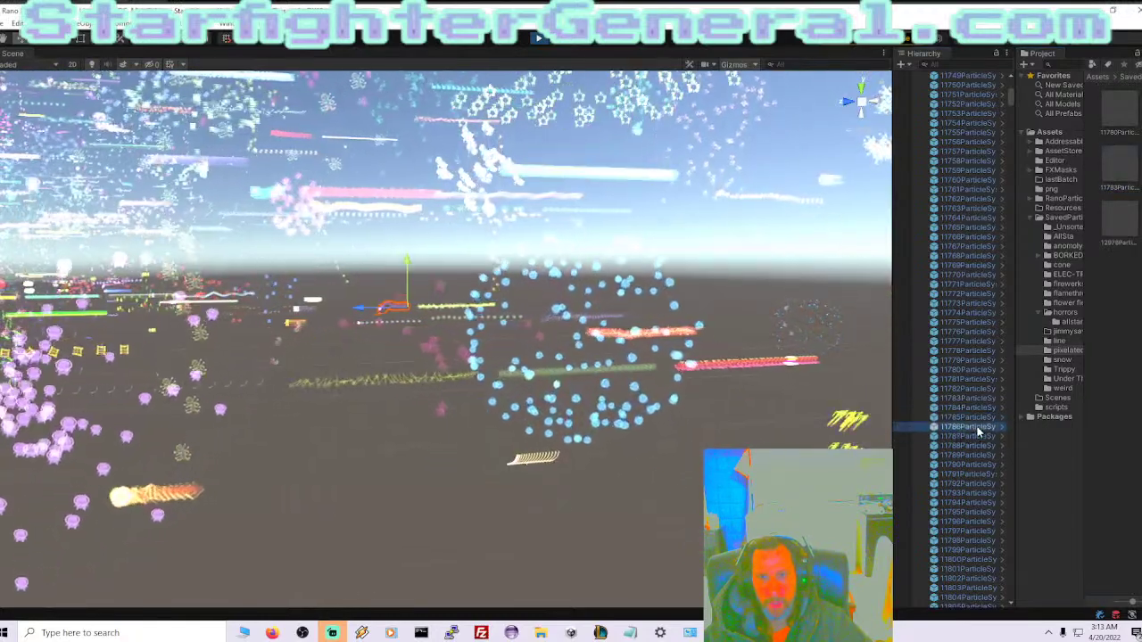
pyautogui.click(970, 428)
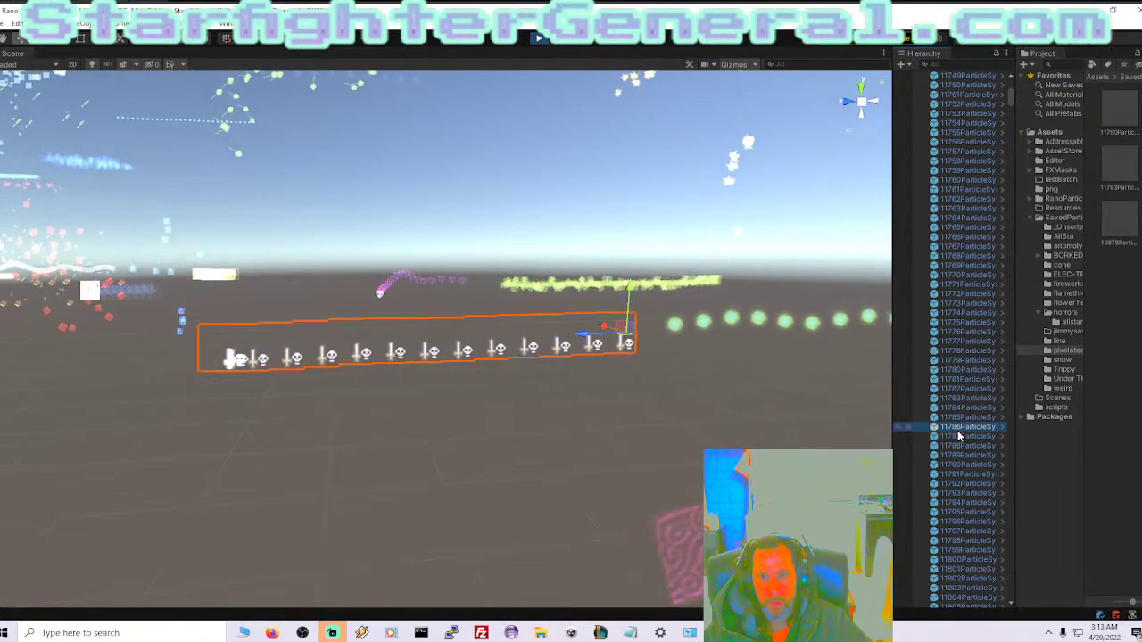
pyautogui.moveTo(963, 429); pyautogui.dragTo(1058, 314)
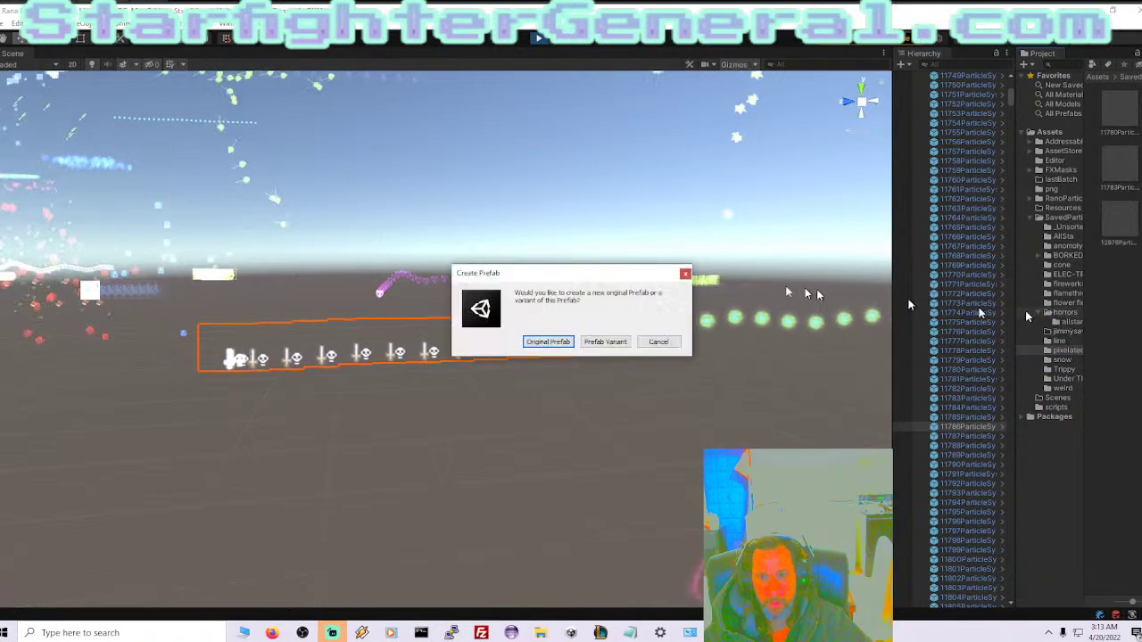
pyautogui.click(530, 339)
# Select and frame the purple question-mark shield trail (11787) and save it as an original prefab in the AllSta folder.
pyautogui.click(392, 294)
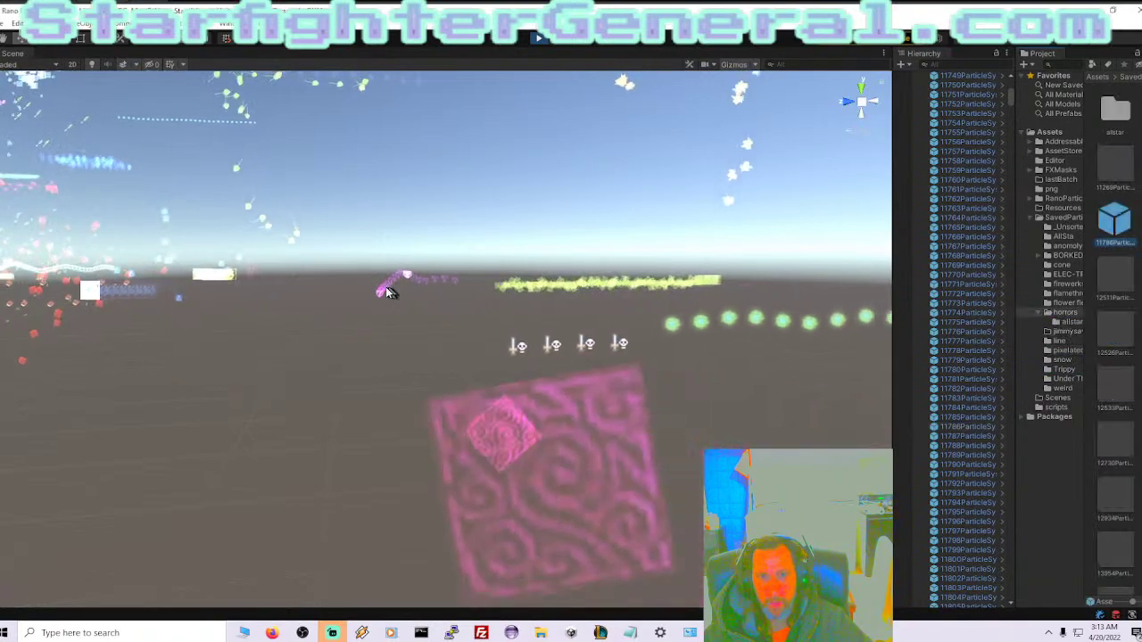
pyautogui.press('f')
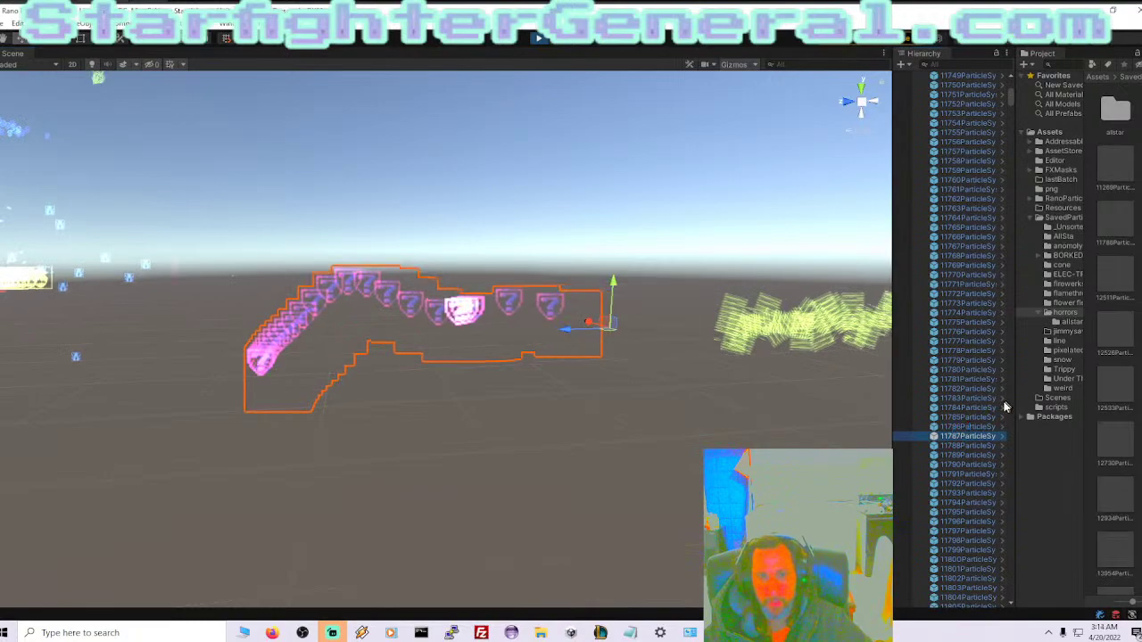
pyautogui.moveTo(1004, 411); pyautogui.dragTo(1064, 241)
pyautogui.click(560, 339)
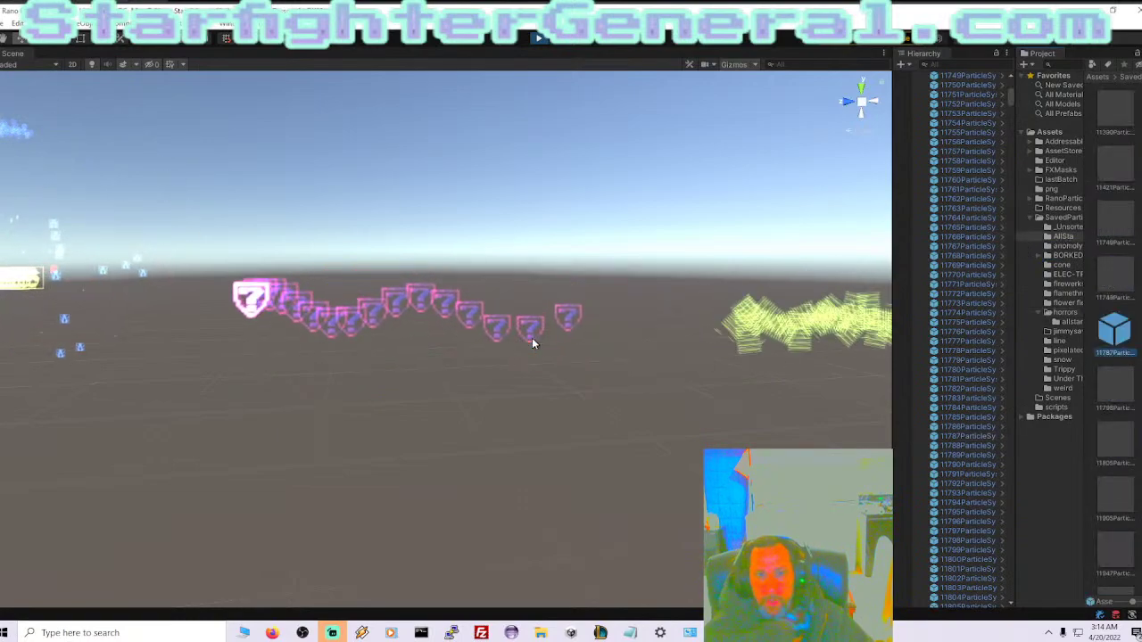
# Select and compare particle systems 11779 and 11780 in the scene, bringing the cyan flame-tile trail (11780) into view.
pyautogui.click(524, 346)
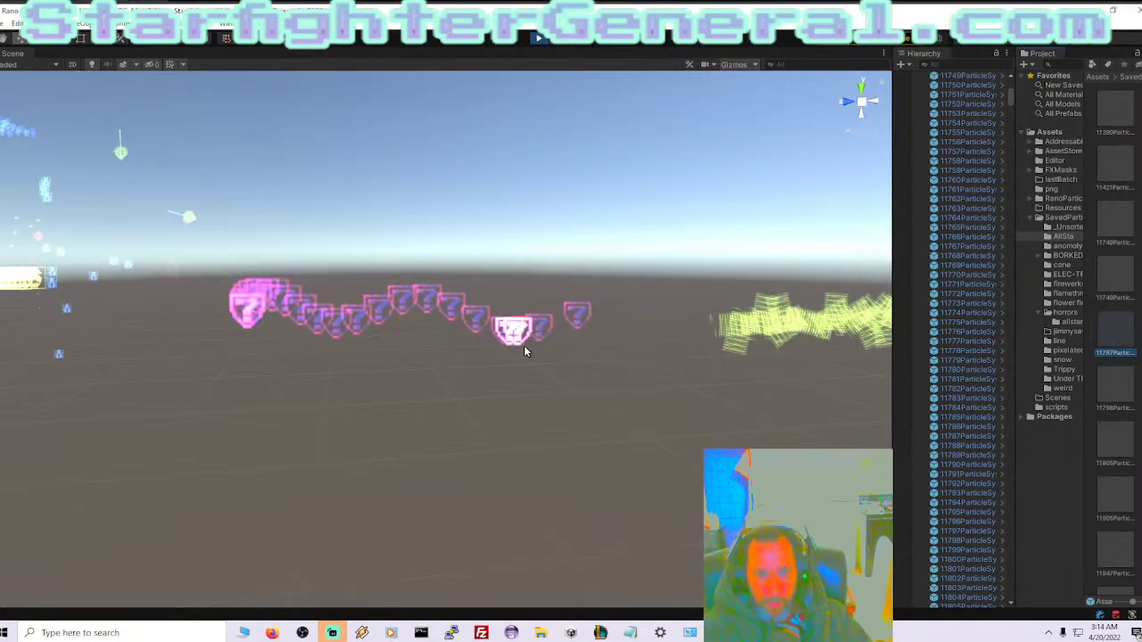
pyautogui.click(943, 361)
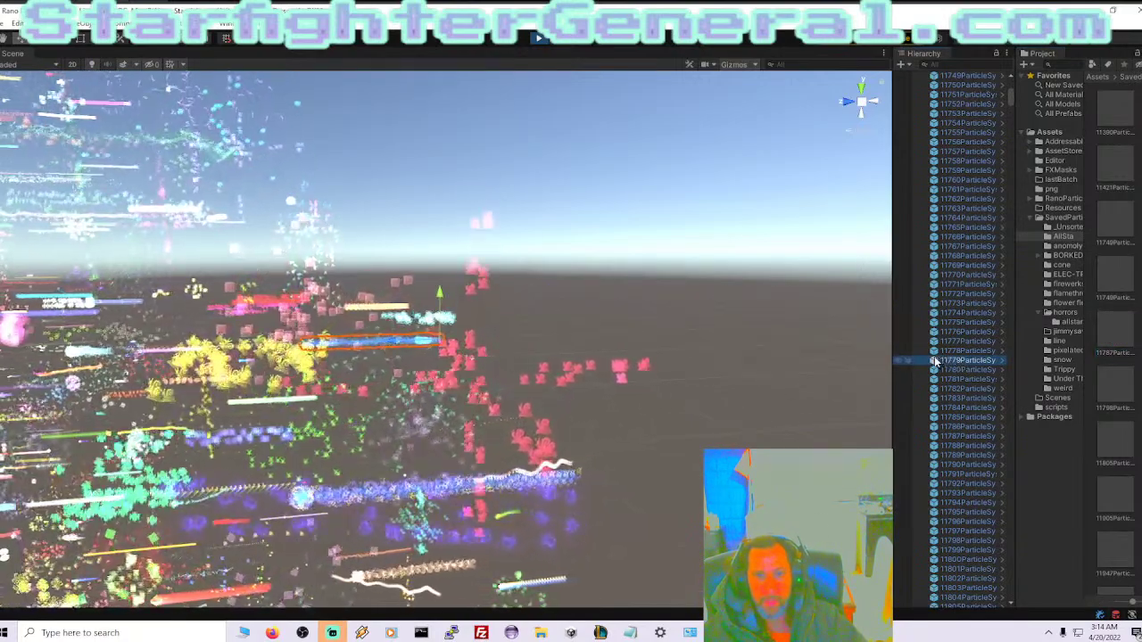
pyautogui.click(933, 357)
pyautogui.press('Down')
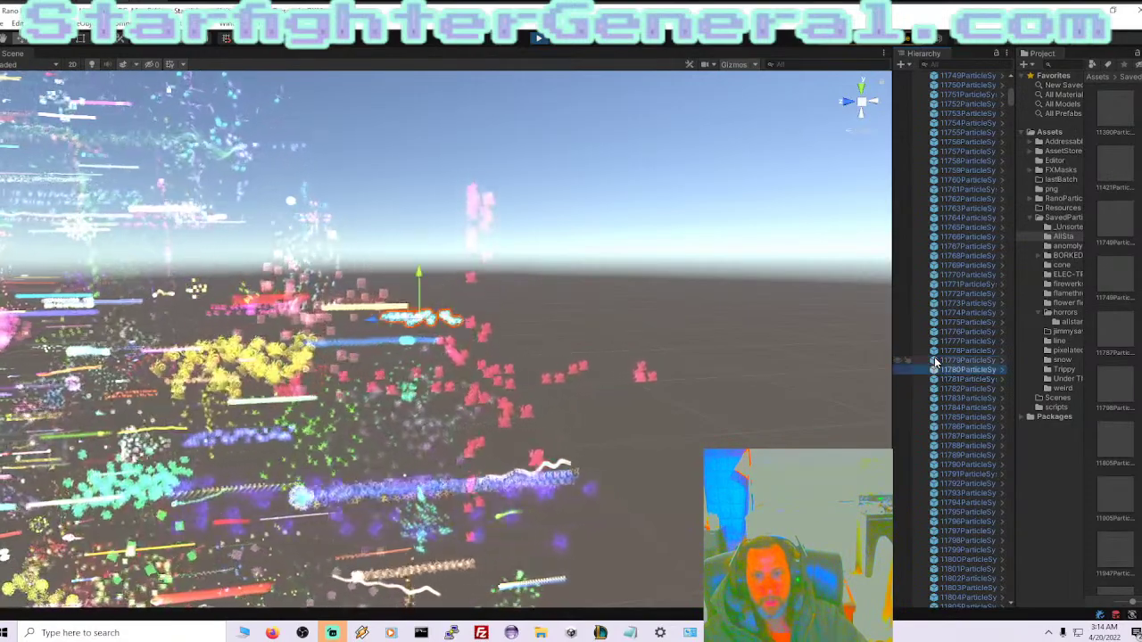
pyautogui.click(935, 362)
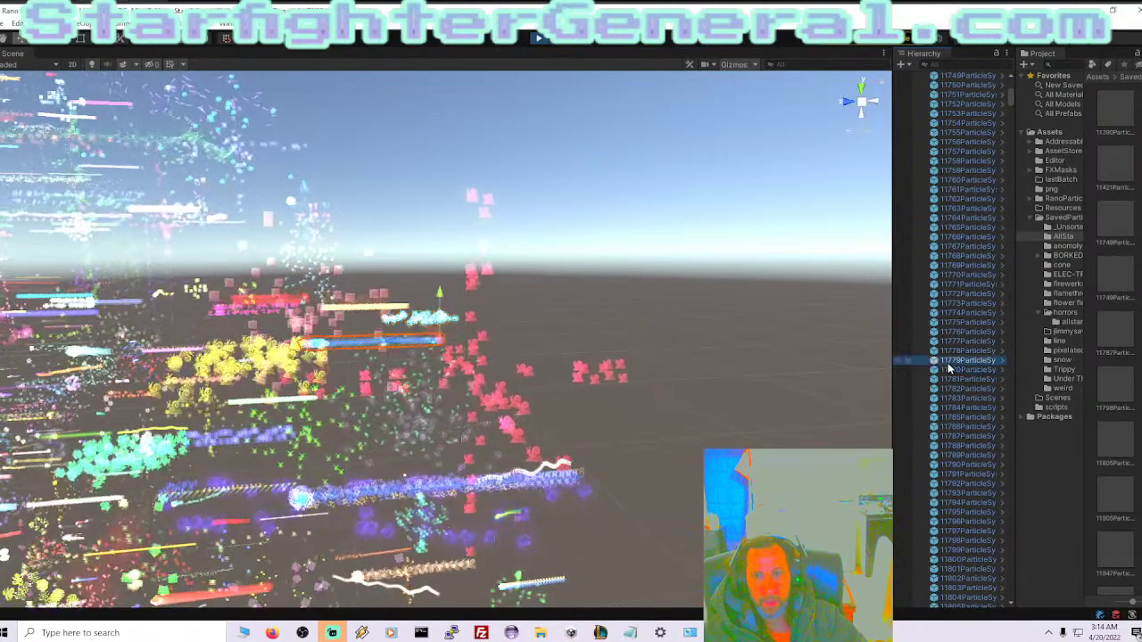
pyautogui.press('Down')
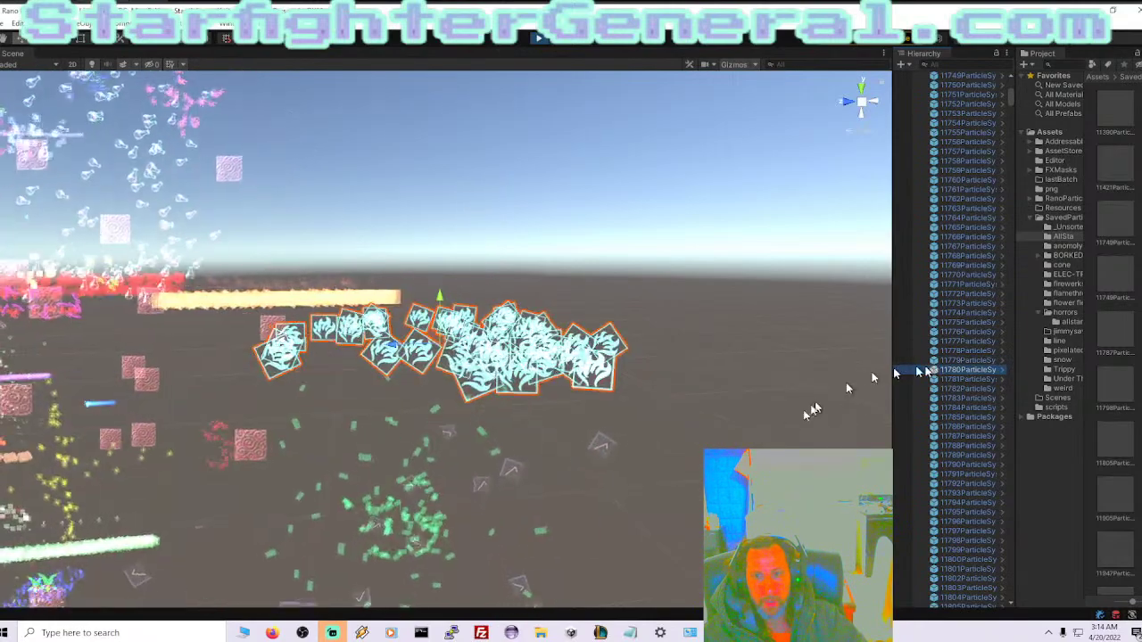
# Look through particle systems 11781 to 11786 in order, checking each one in the scene.
pyautogui.click(976, 380)
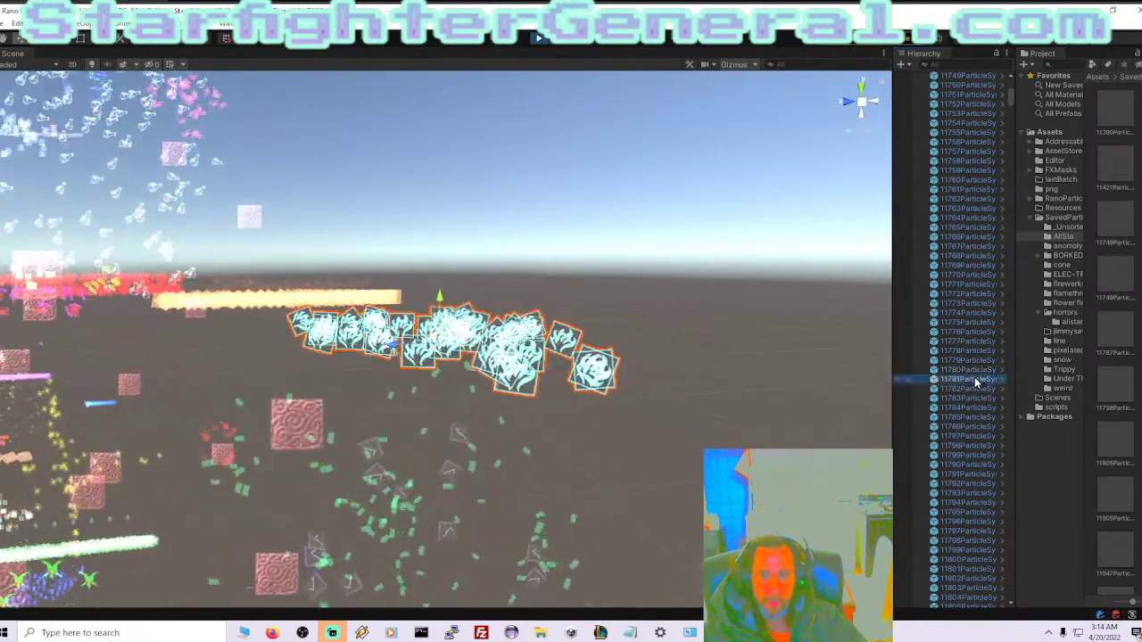
pyautogui.click(976, 390)
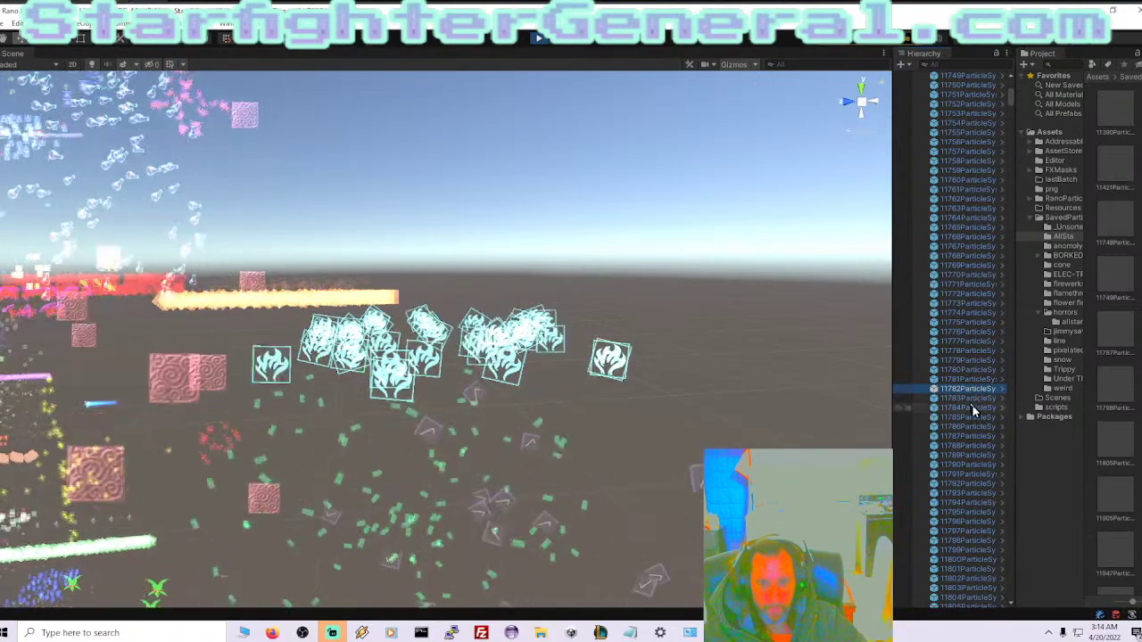
pyautogui.click(973, 398)
pyautogui.click(973, 407)
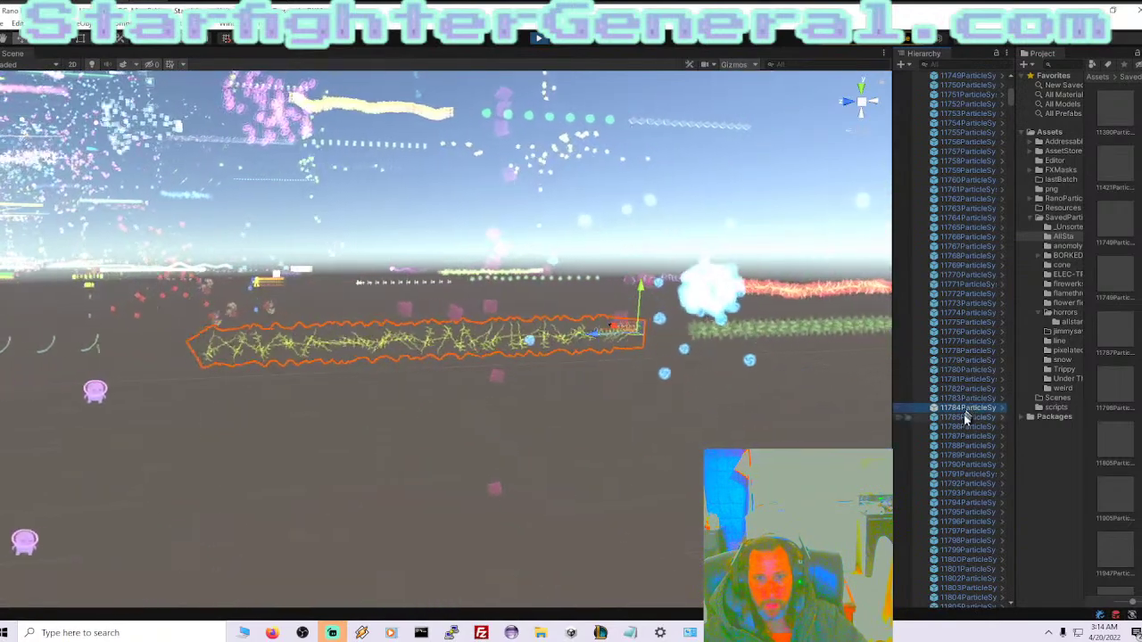
pyautogui.click(968, 416)
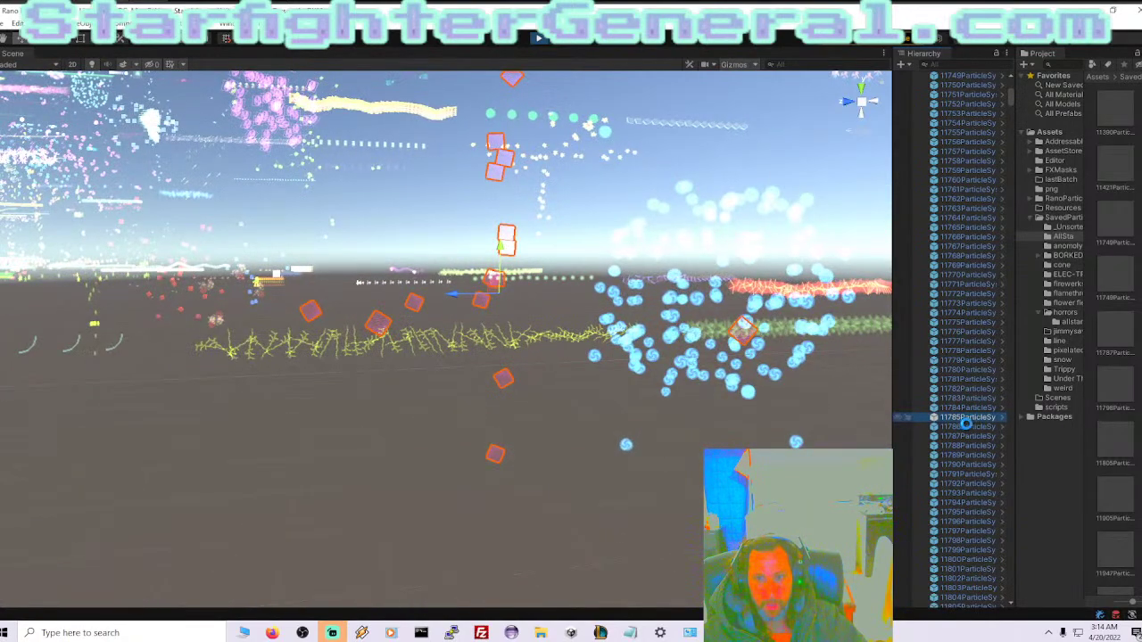
pyautogui.click(967, 427)
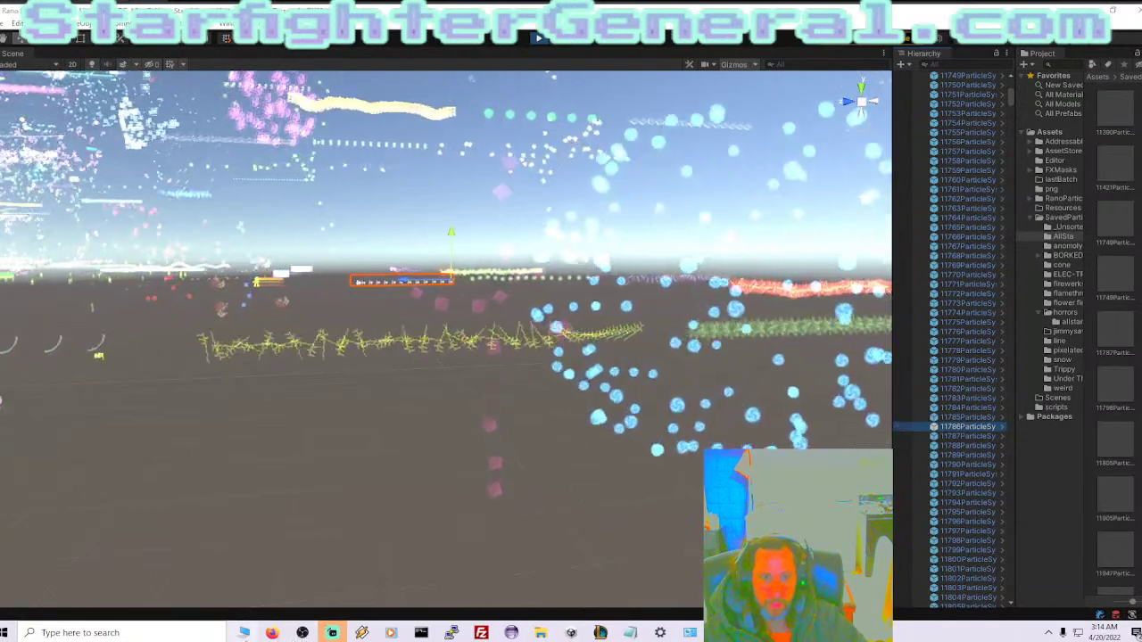
# Switch to Firefox and search the web for "unity hotkey focus" in a new tab.
pyautogui.click(539, 632)
pyautogui.click(273, 633)
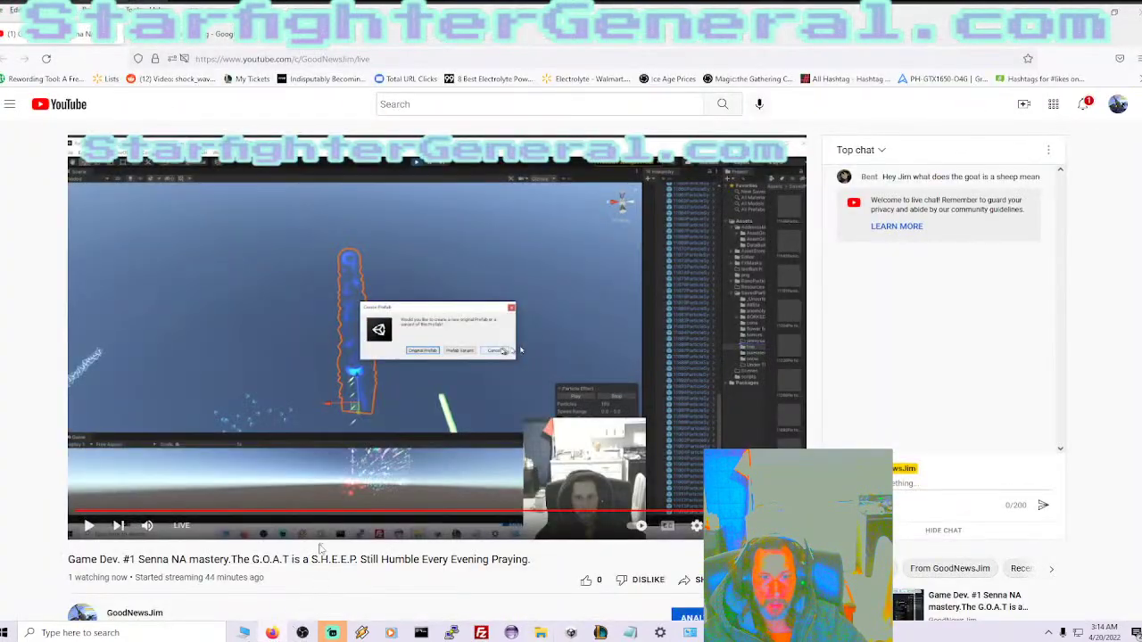
pyautogui.click(260, 41)
pyautogui.write('u')
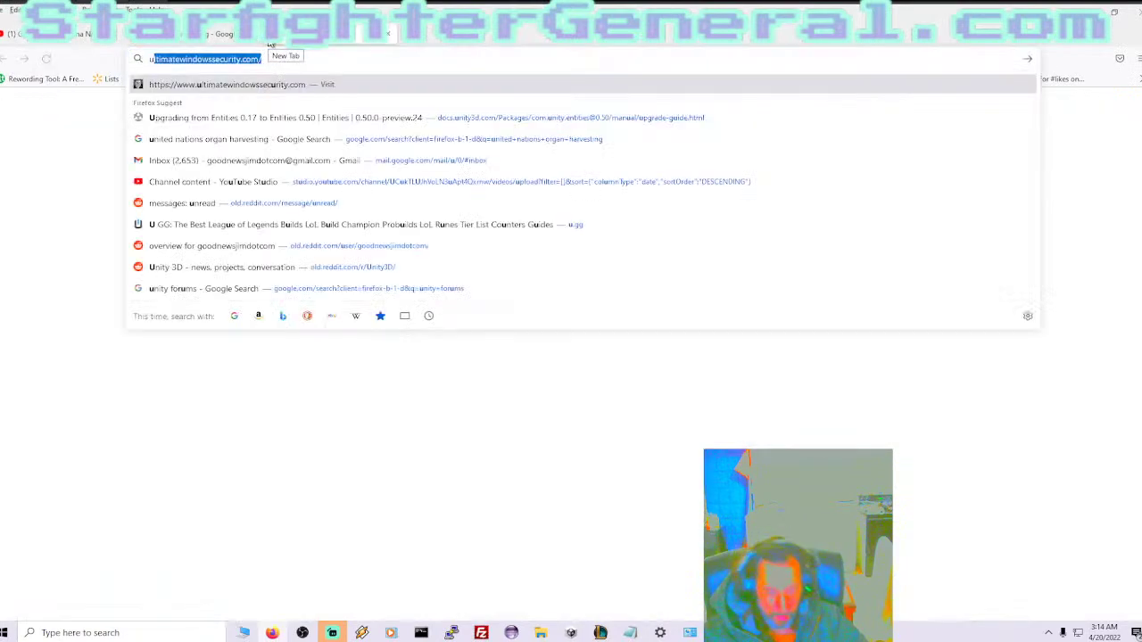
pyautogui.write('nity')
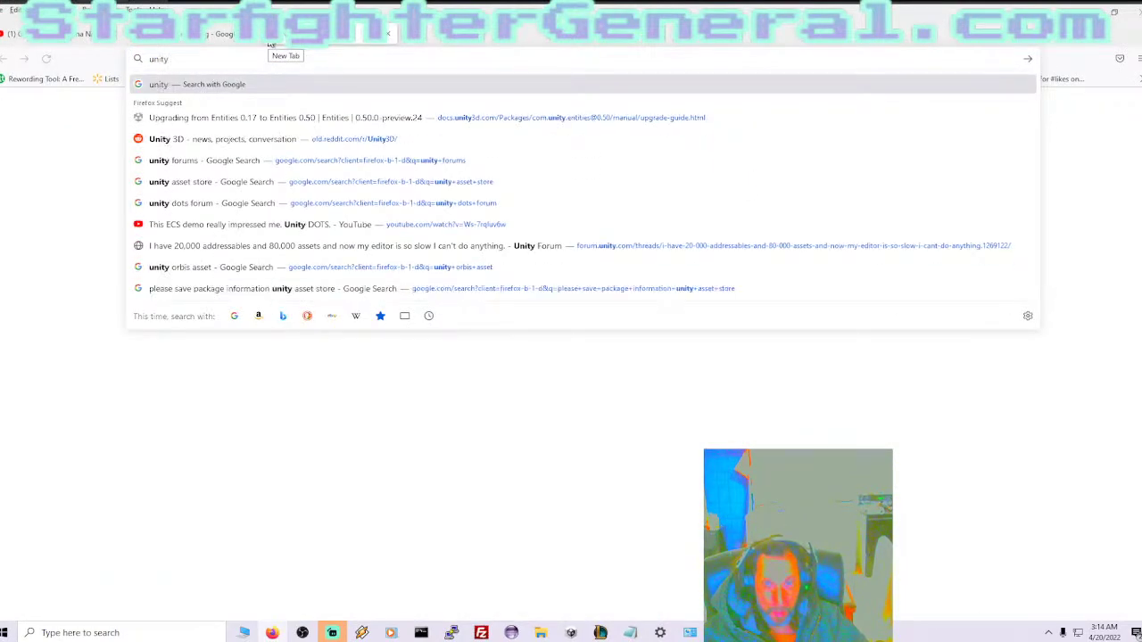
pyautogui.write(' hotkey')
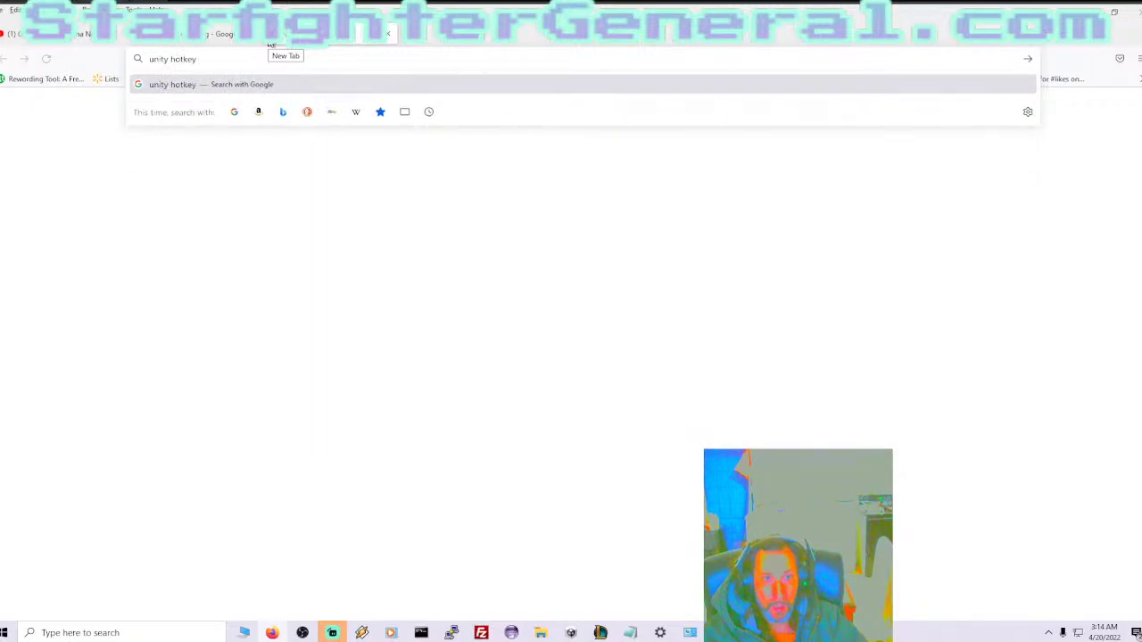
pyautogui.write(' focus')
pyautogui.press('Return')
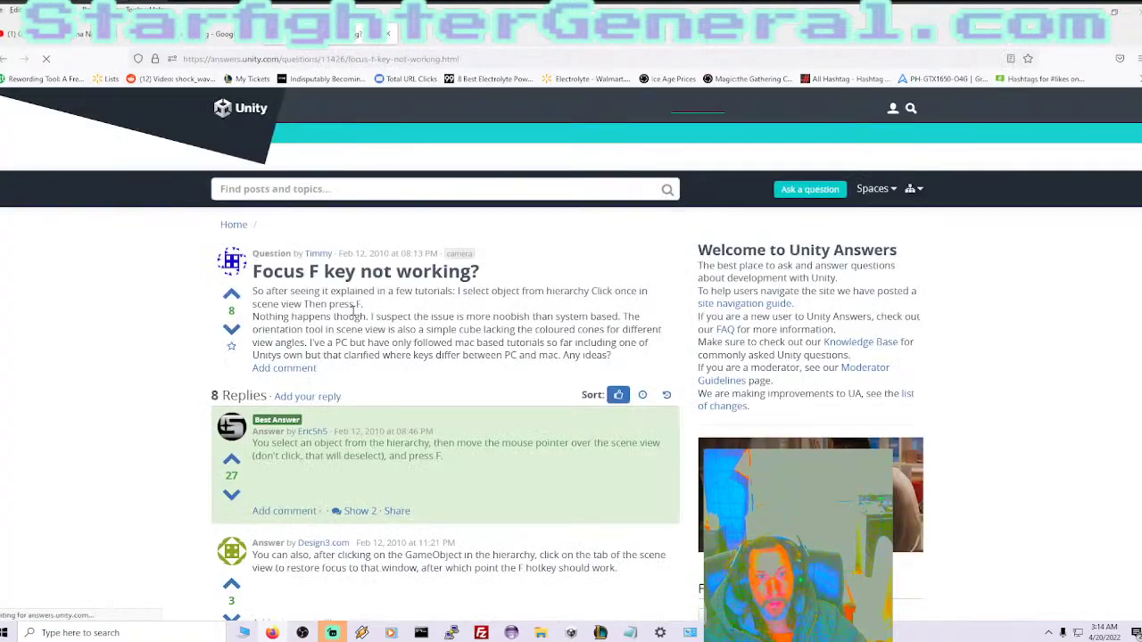
# Read the replies to the "Focus F key not working?" question on Unity Answers for how to focus a selected object.
pyautogui.scroll(-1, 357, 301)
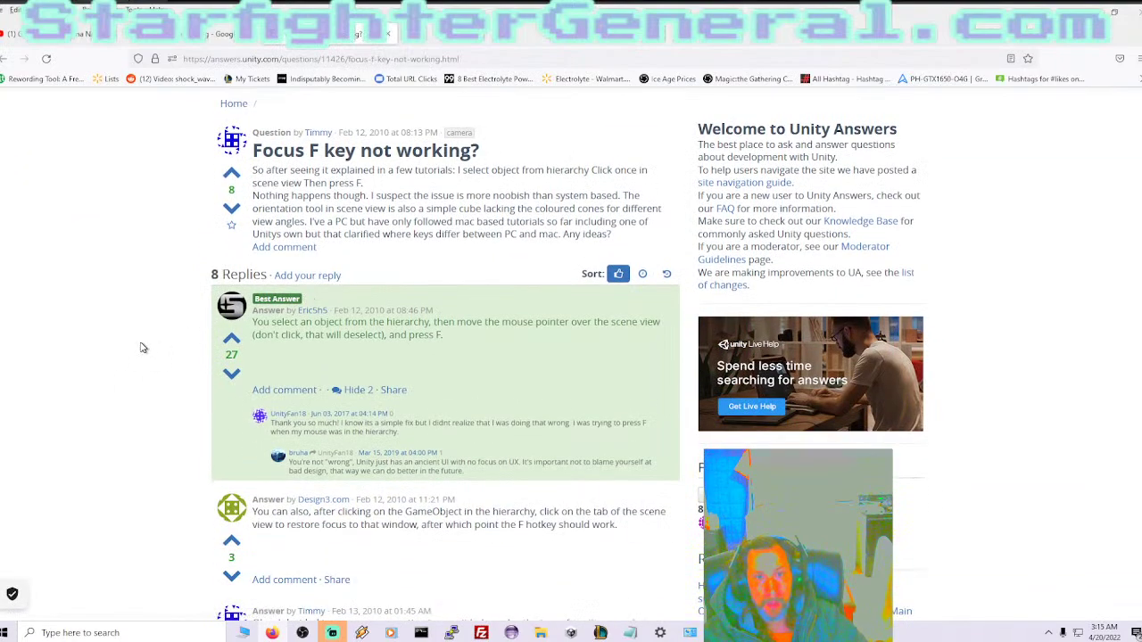
pyautogui.scroll(-1, 141, 347)
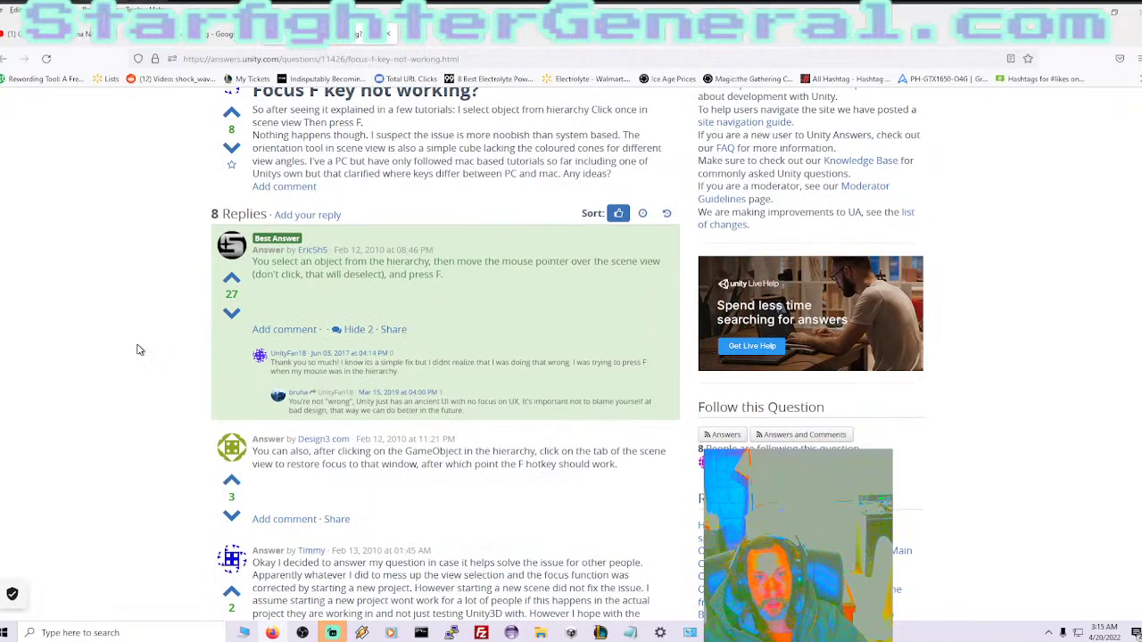
pyautogui.scroll(-3, 138, 350)
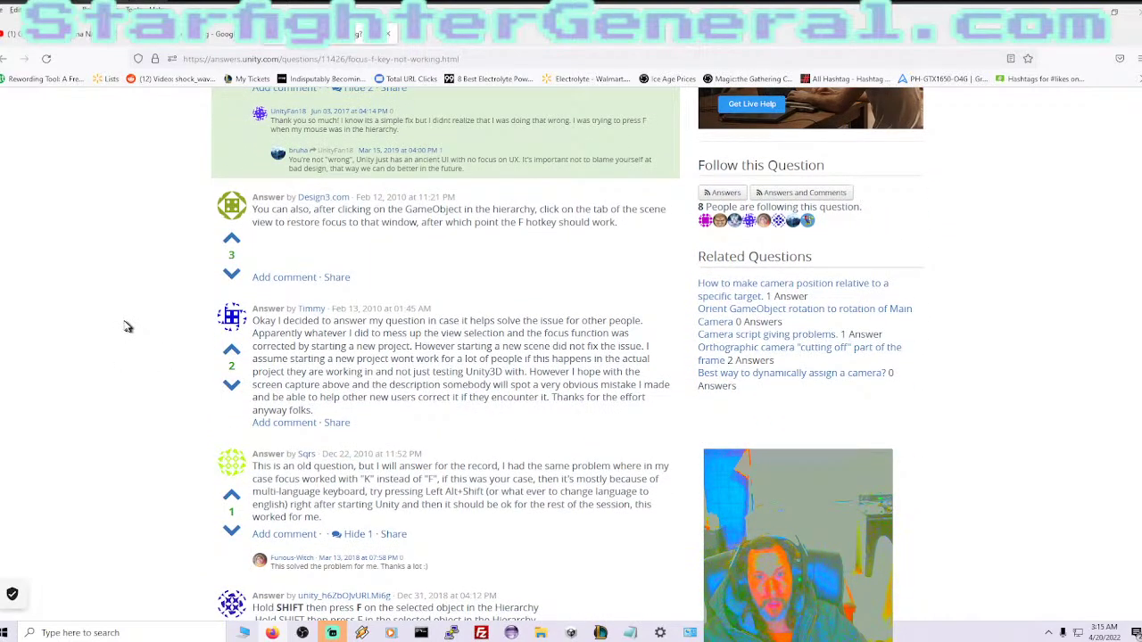
pyautogui.scroll(-3, 125, 326)
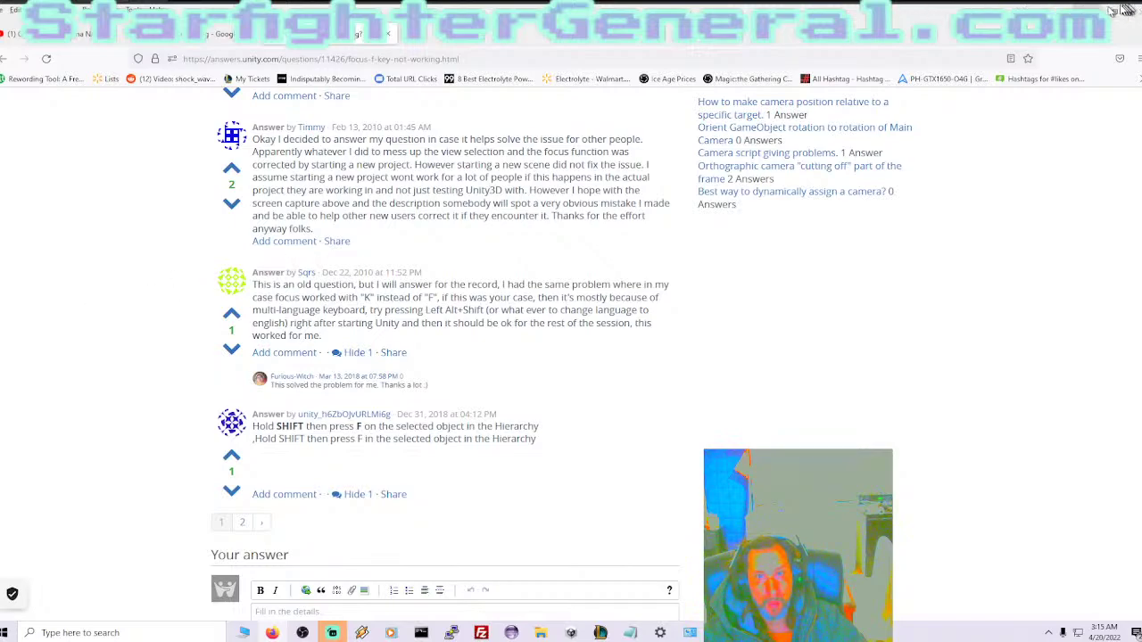
# Switch back to Unity and frame particle systems 11786, 11787 and 11788 one after another in the scene.
pyautogui.hotkey('alt', 'Tab')
pyautogui.hotkey('alt', 'Tab')
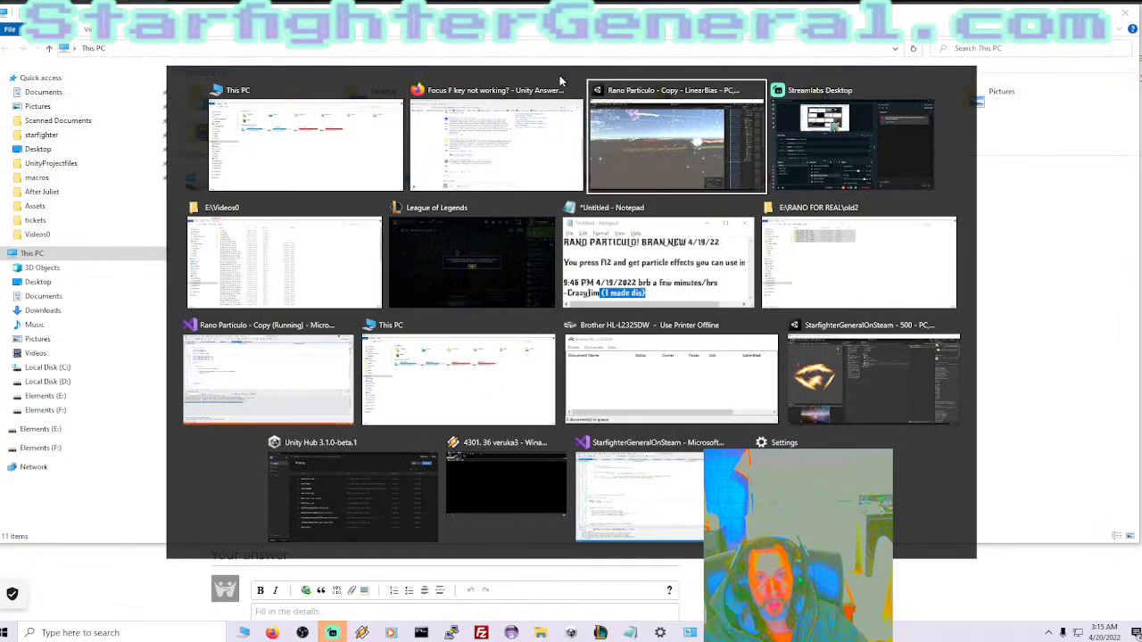
pyautogui.press('f')
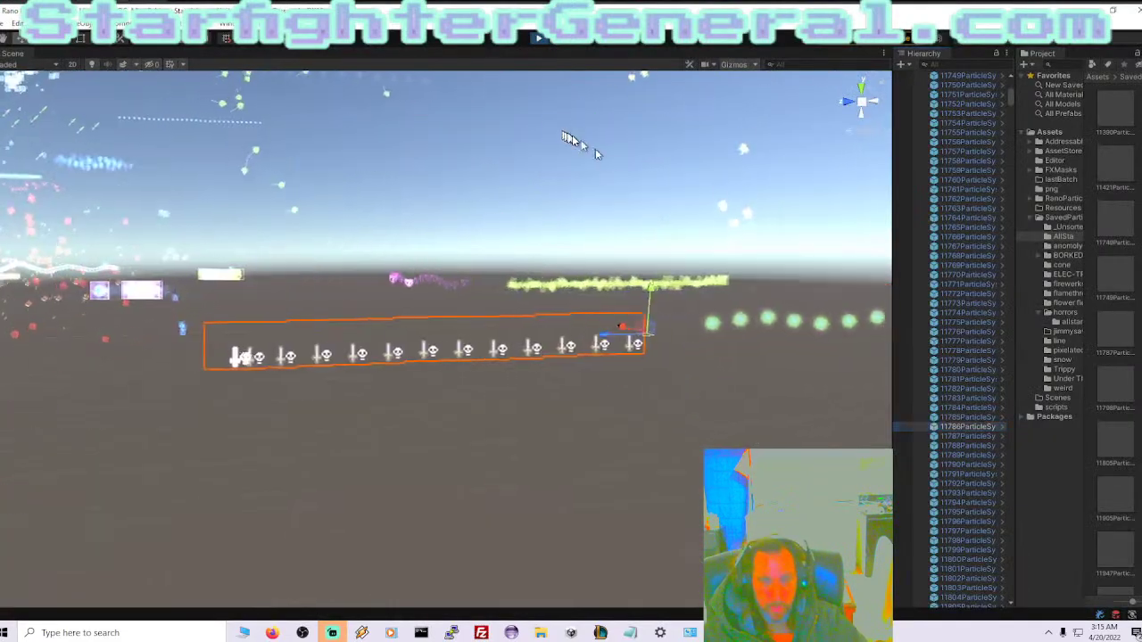
pyautogui.click(974, 437)
pyautogui.press('f')
pyautogui.click(975, 445)
pyautogui.press('f')
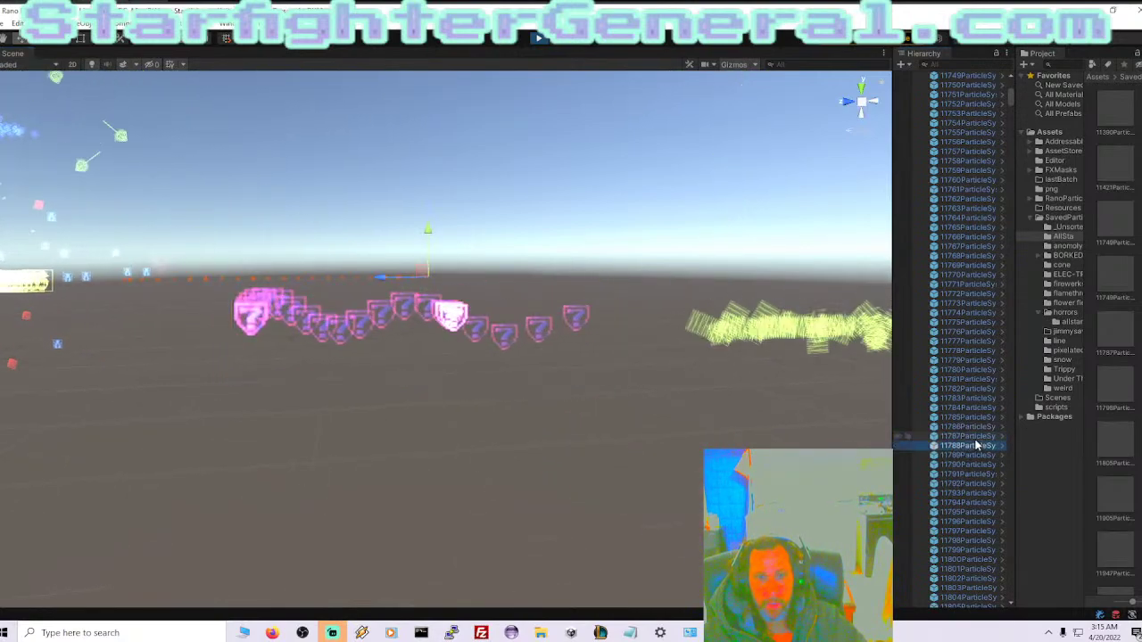
# Select and frame the yellow flower-shaped system (11790) and save it as a prefab in the flower folder.
pyautogui.press('Down')
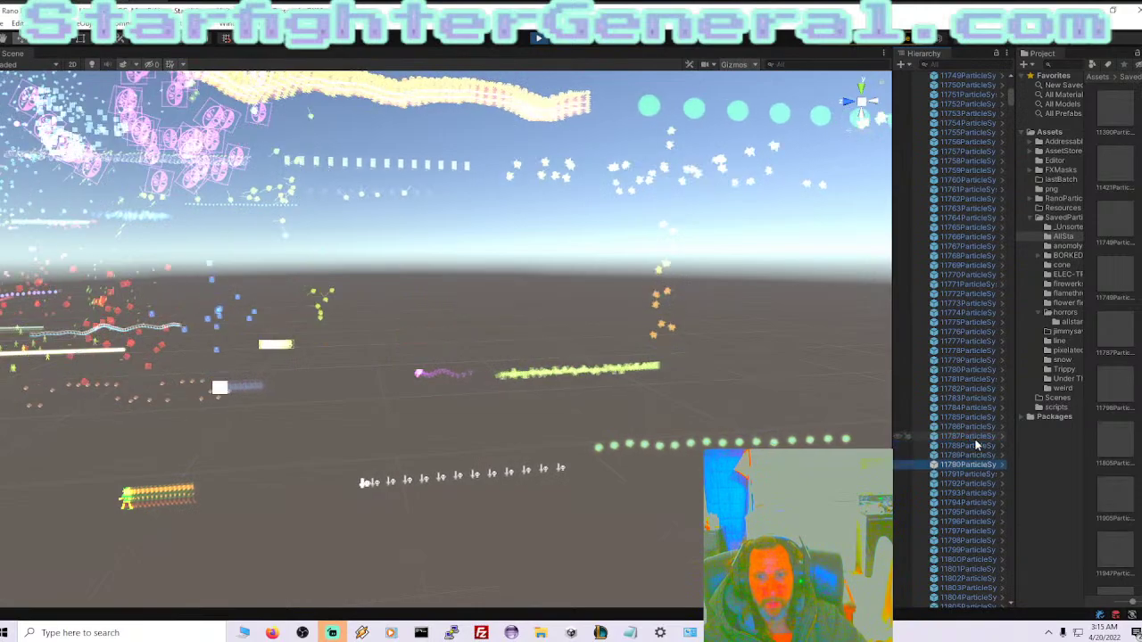
pyautogui.press('f')
pyautogui.press('Down')
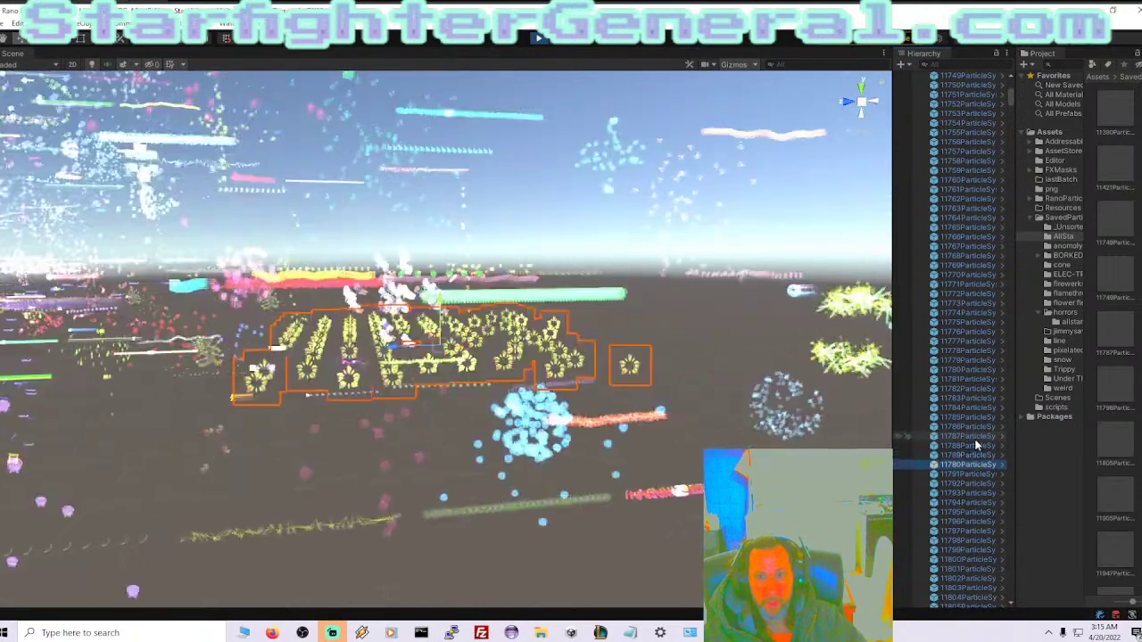
pyautogui.press('f')
pyautogui.press('f')
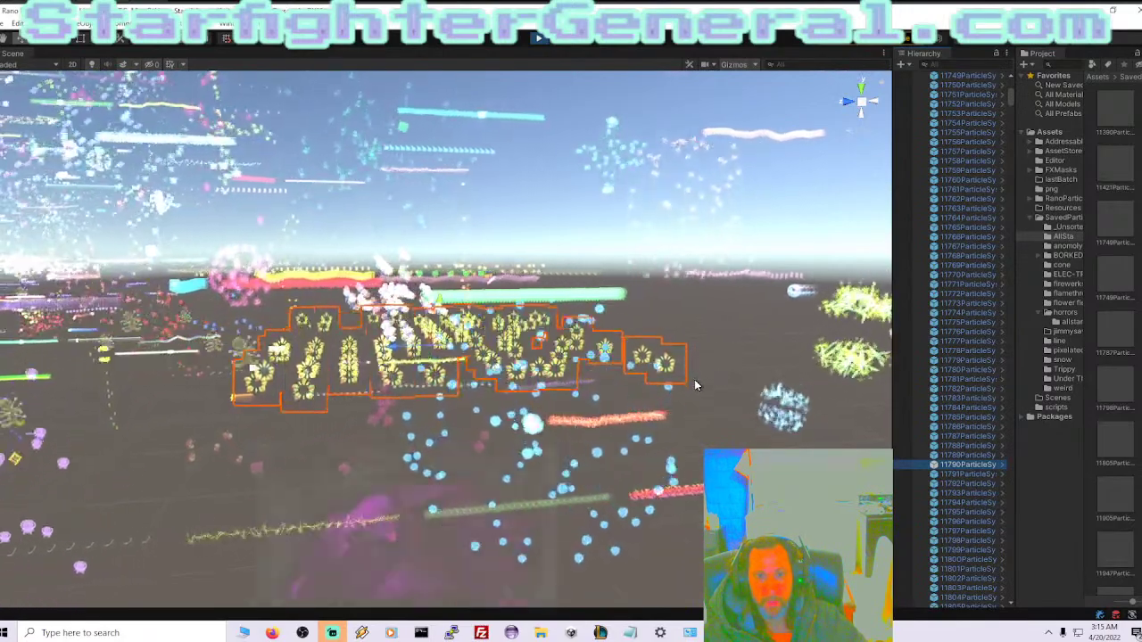
pyautogui.click(953, 466)
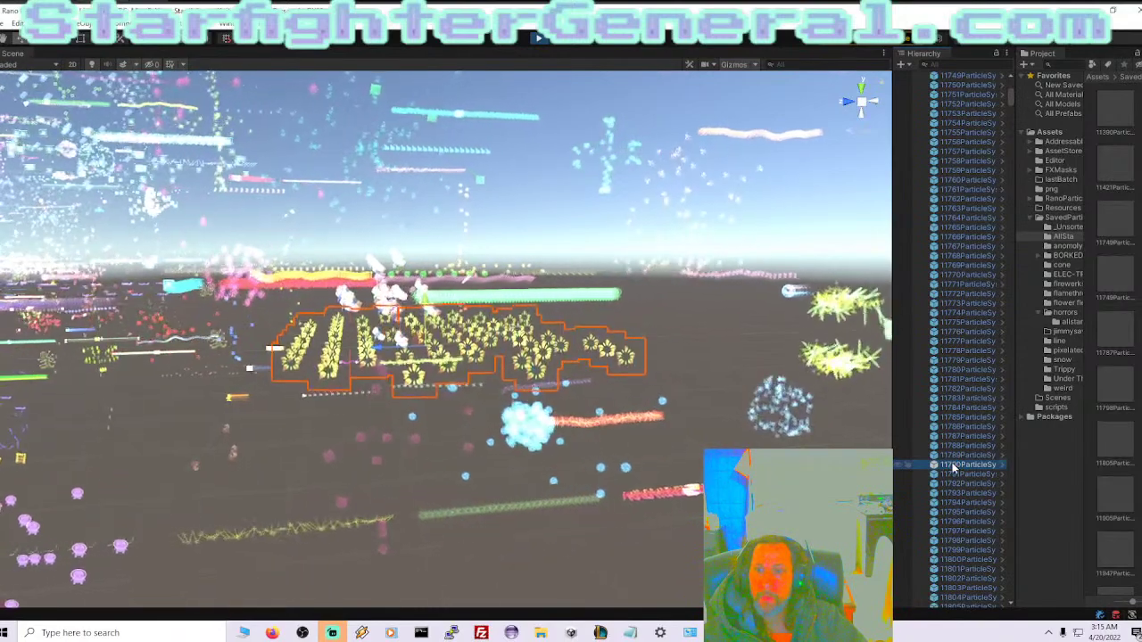
pyautogui.moveTo(953, 465); pyautogui.dragTo(1057, 314)
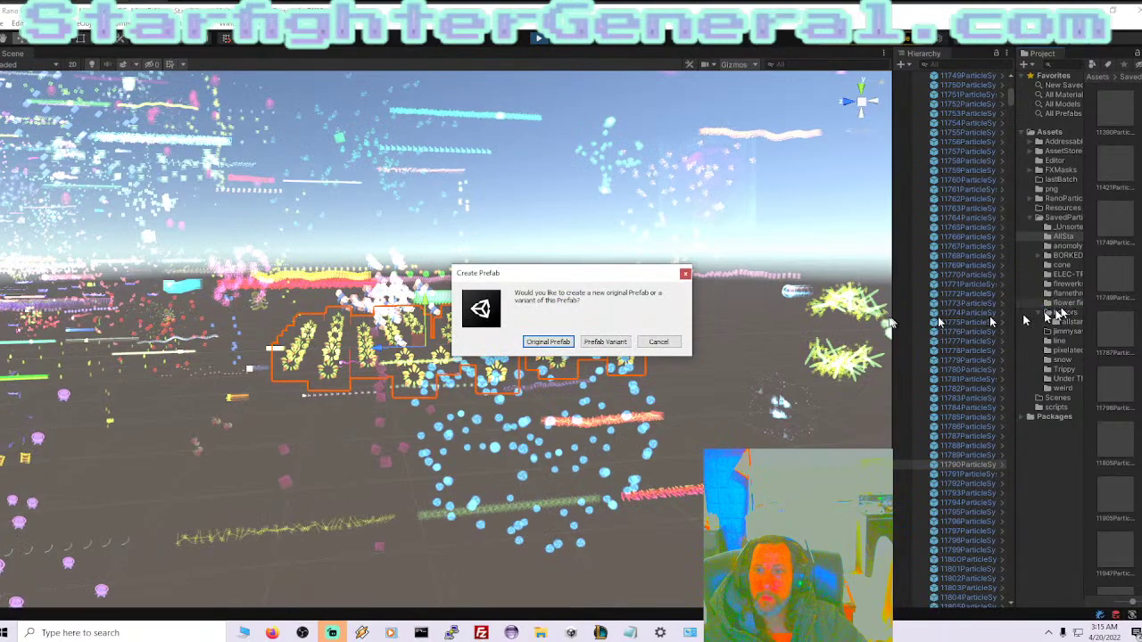
# Look through particle systems 11792 to 11796, then return to the red trail (11792) and go through the following ones again.
pyautogui.click(958, 482)
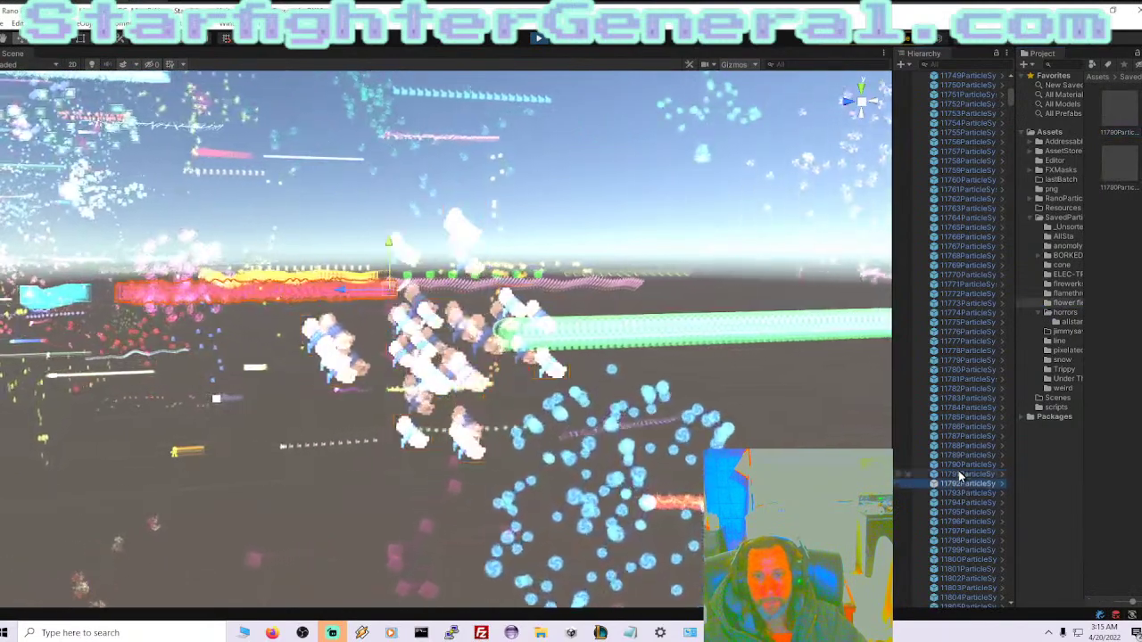
pyautogui.press('Down')
pyautogui.press('Down')
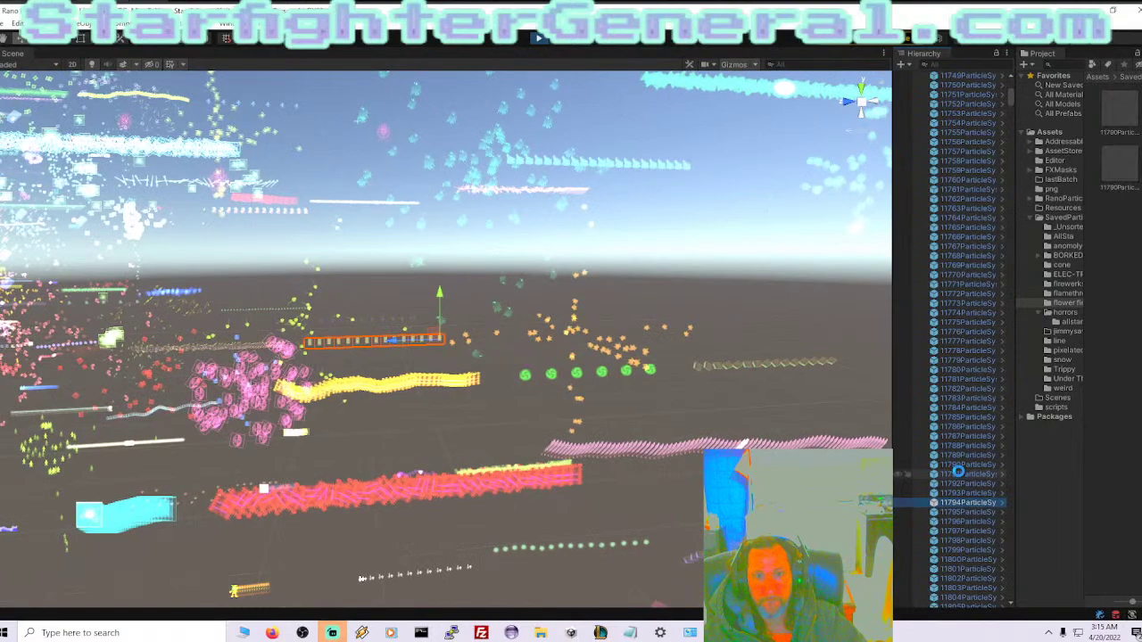
pyautogui.press('Down')
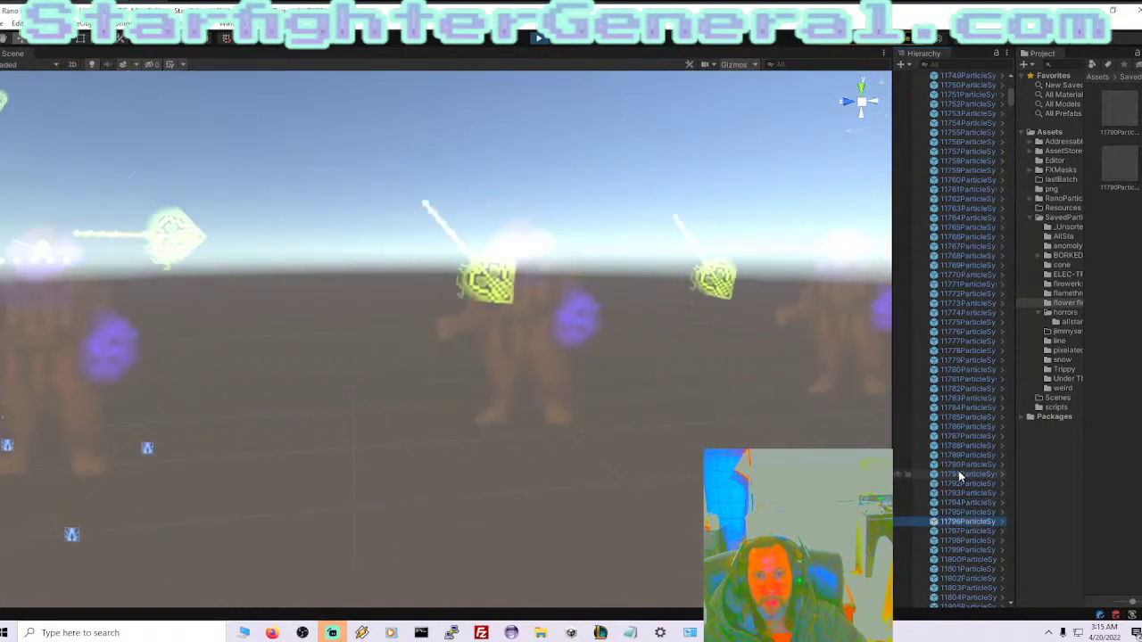
pyautogui.press('f')
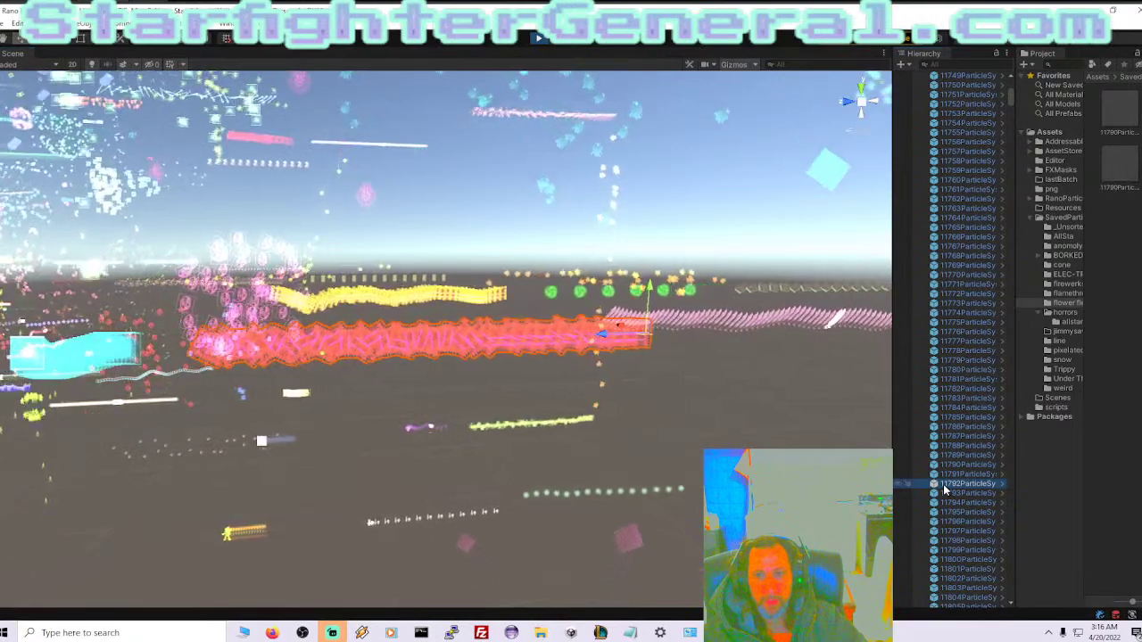
pyautogui.press('Down')
pyautogui.press('Down')
pyautogui.press('Down')
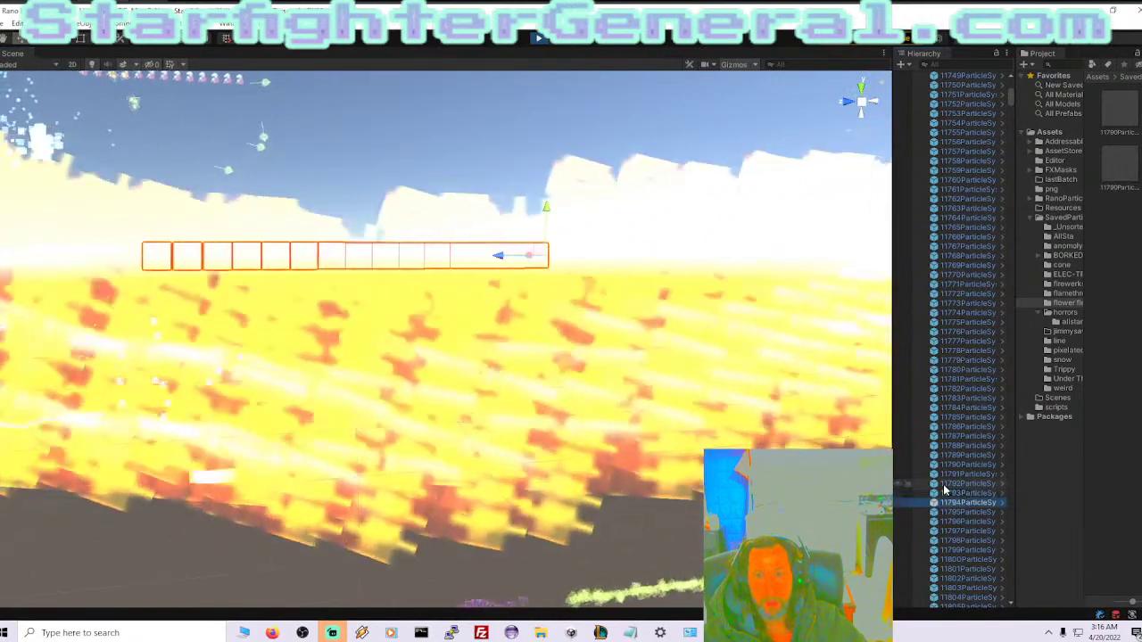